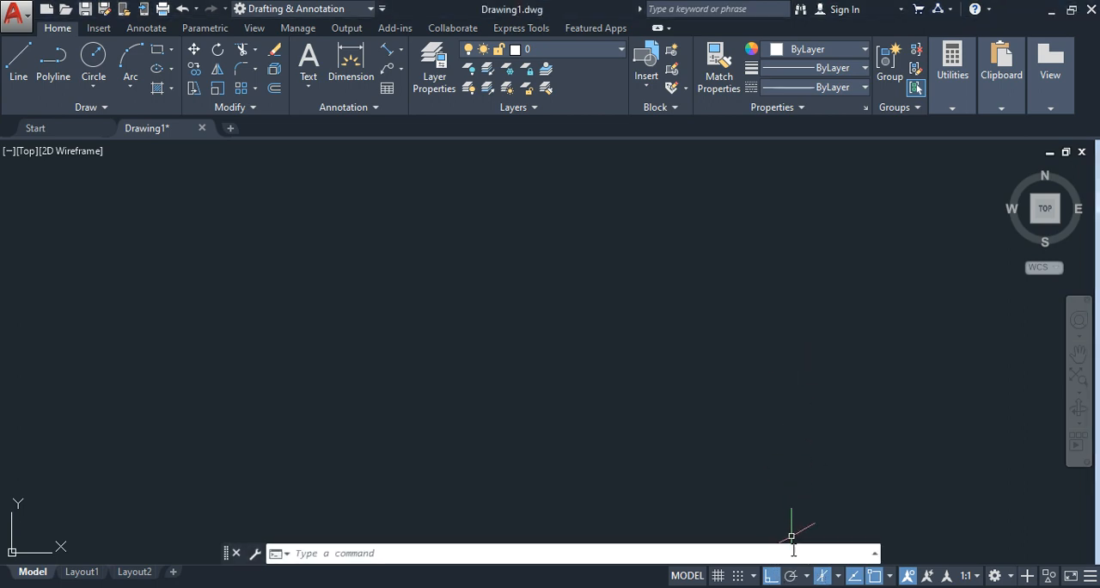
Step: Draw a 50-unit line at 30° up to the right as the block's bottom front edge, checking the reference image before ending the line
click(18, 78)
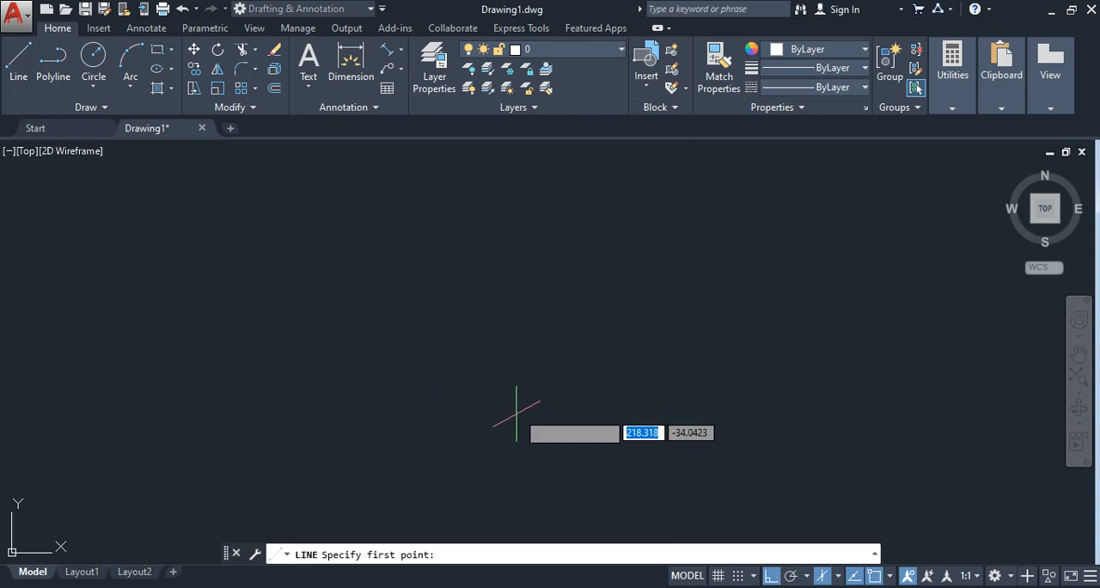
click(505, 464)
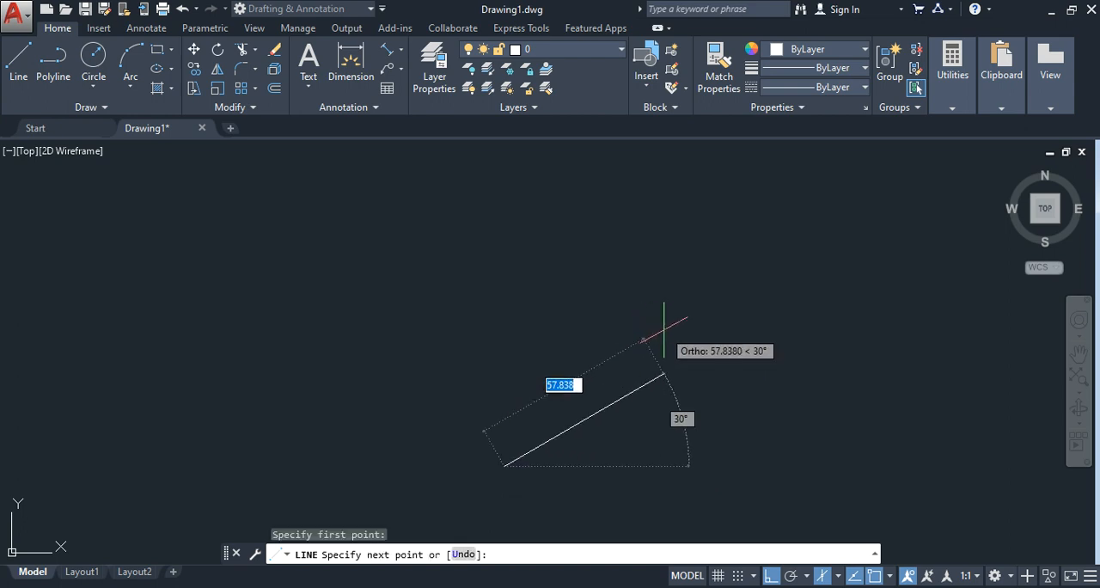
text(50)
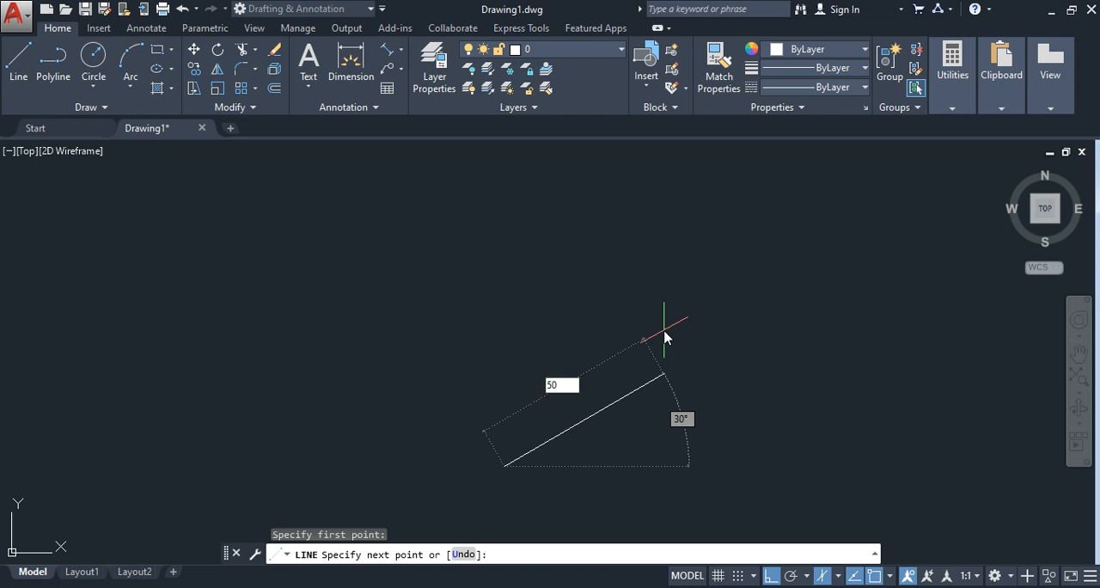
key(Return)
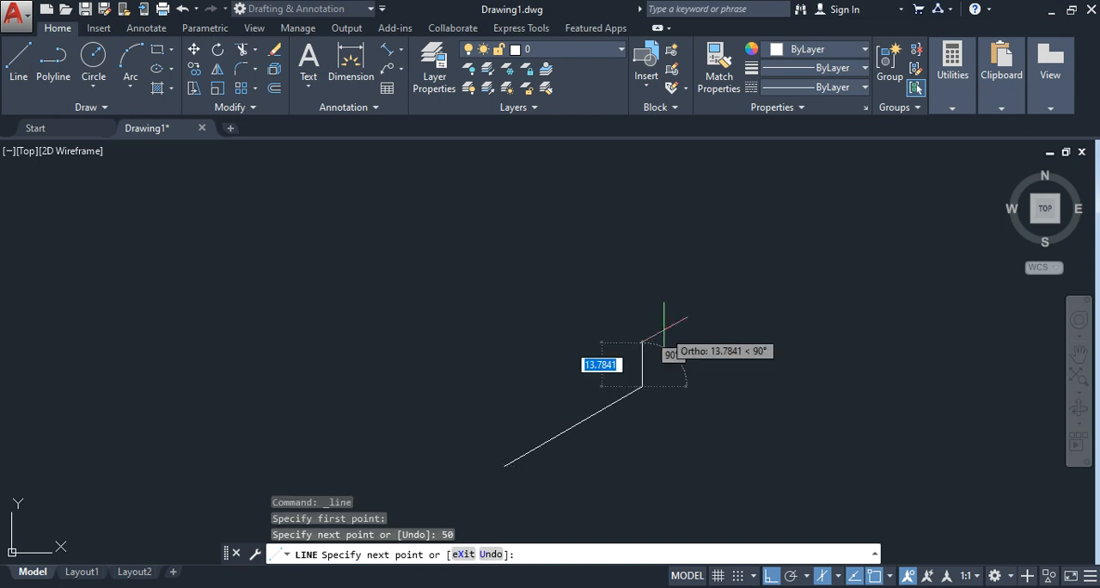
scroll(688, 387, up, 2)
middle_drag(679, 393, 794, 334)
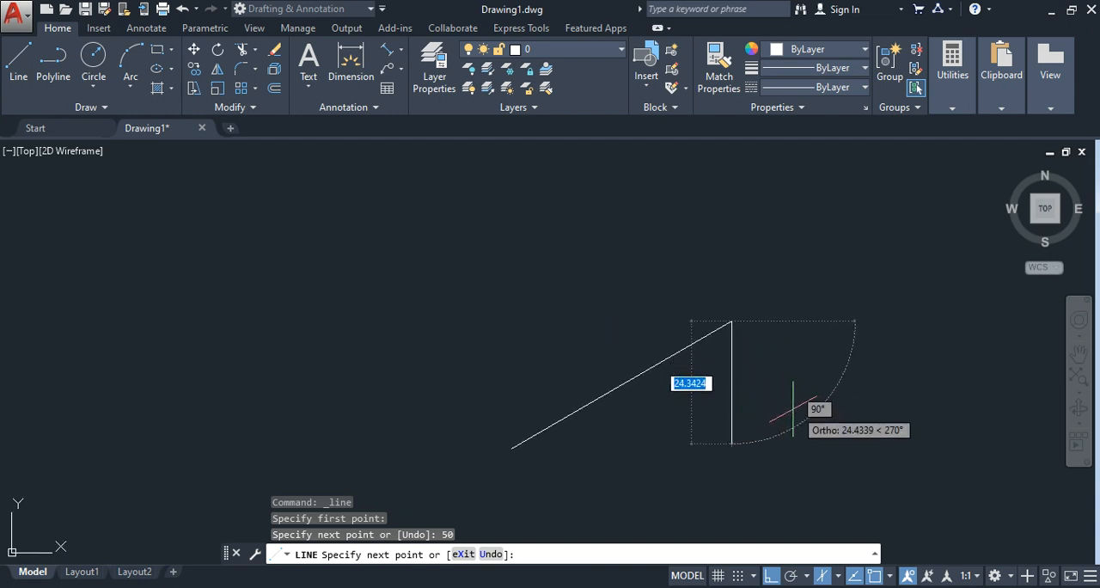
key(alt+Tab)
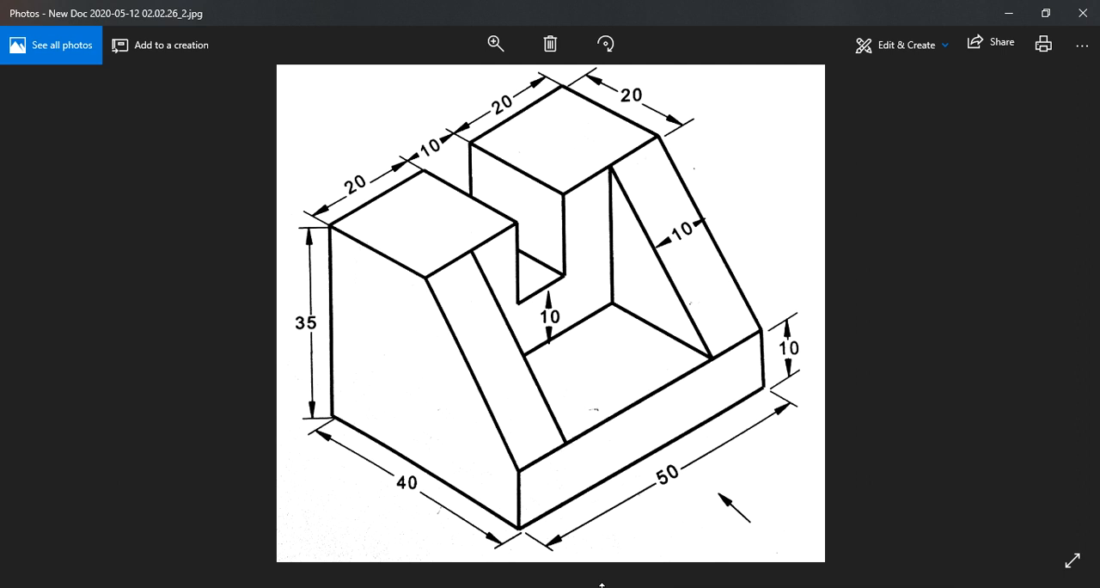
key(alt+Tab)
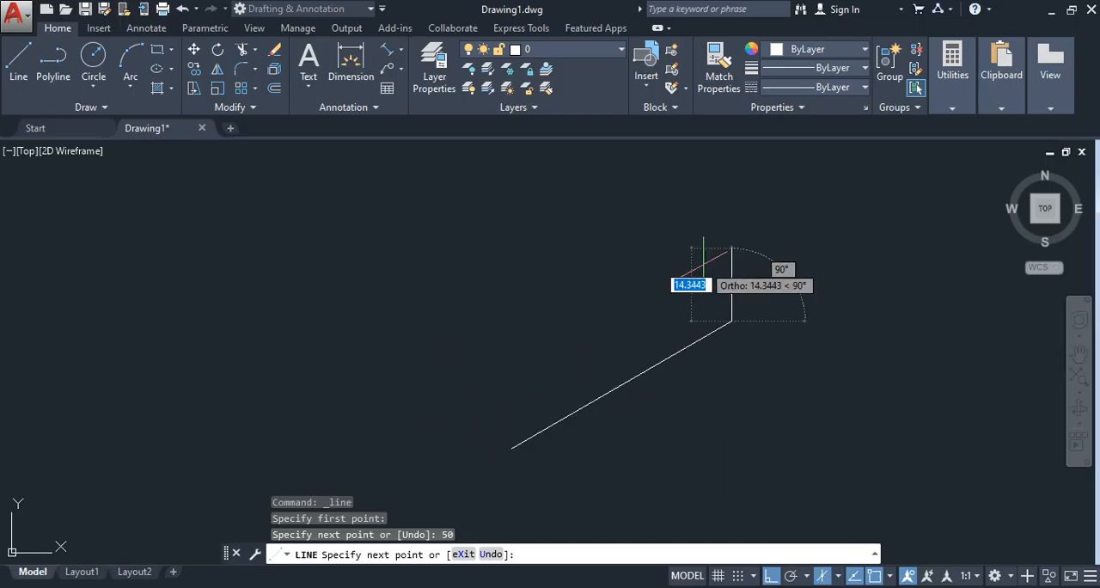
key(Return)
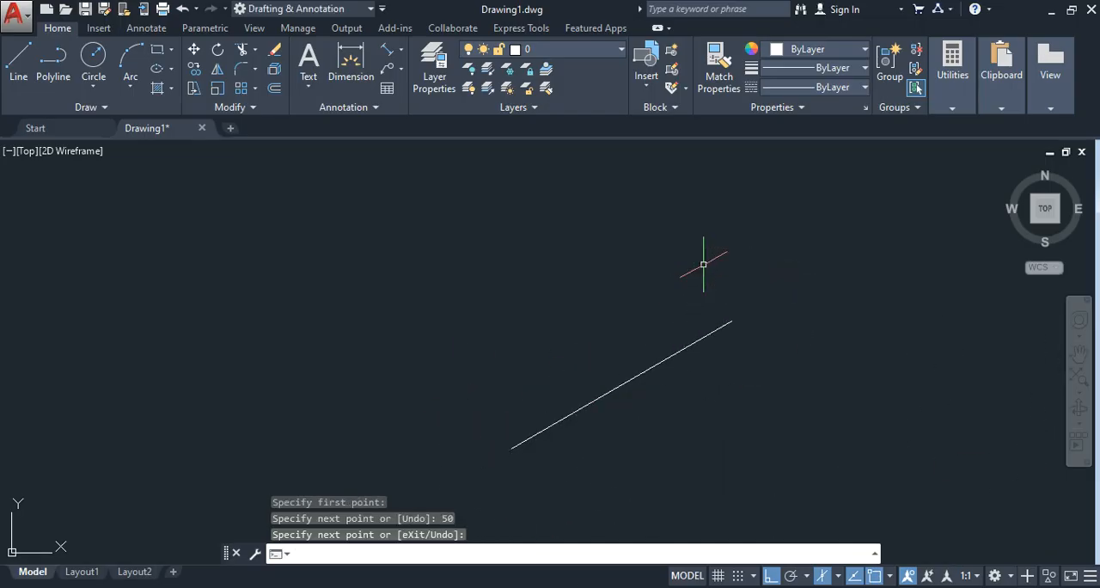
Step: On the left isoplane, draw a 40-unit line at 150° from the front edge's lower end, continuing 35 units vertically upward
click(19, 58)
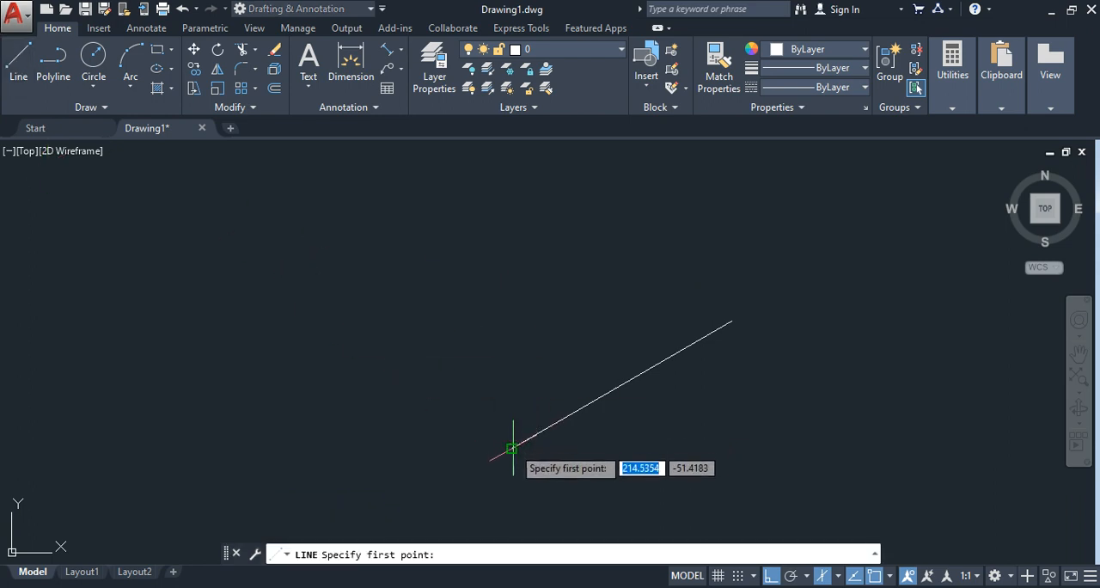
click(511, 447)
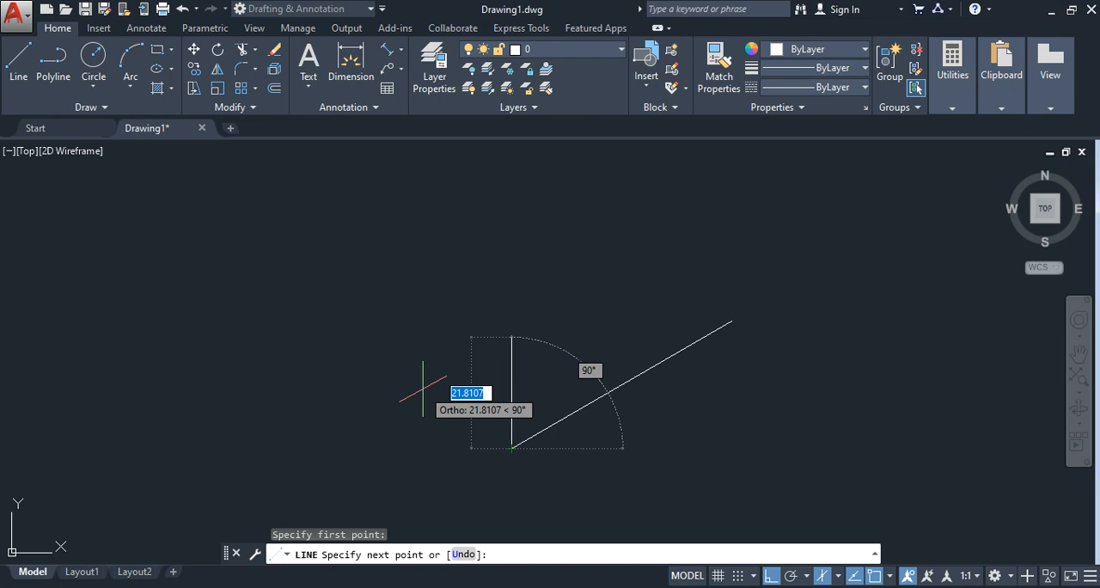
key(F5)
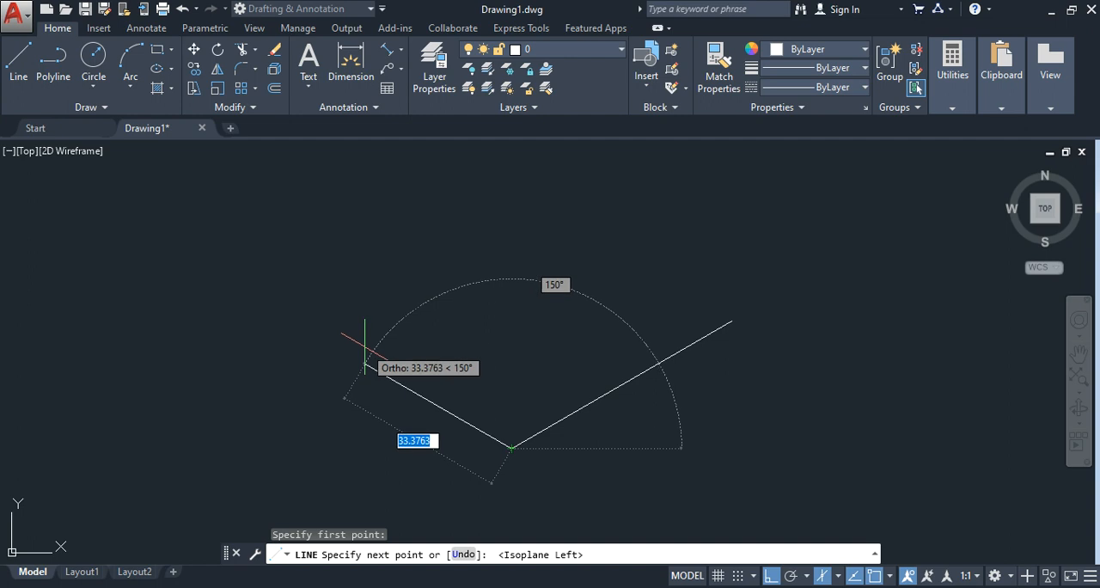
text(40)
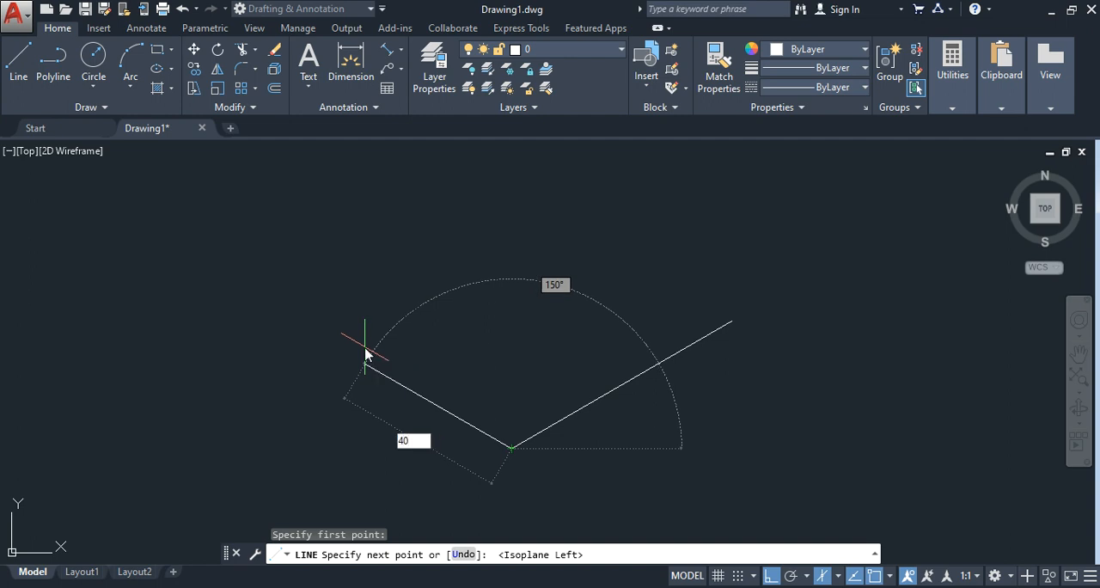
key(Return)
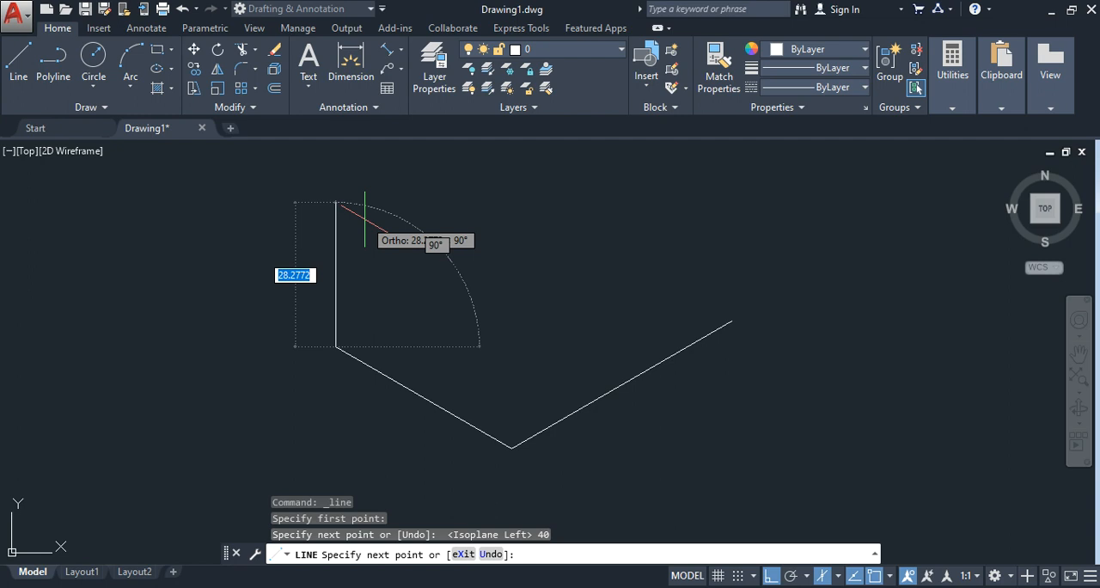
text(35)
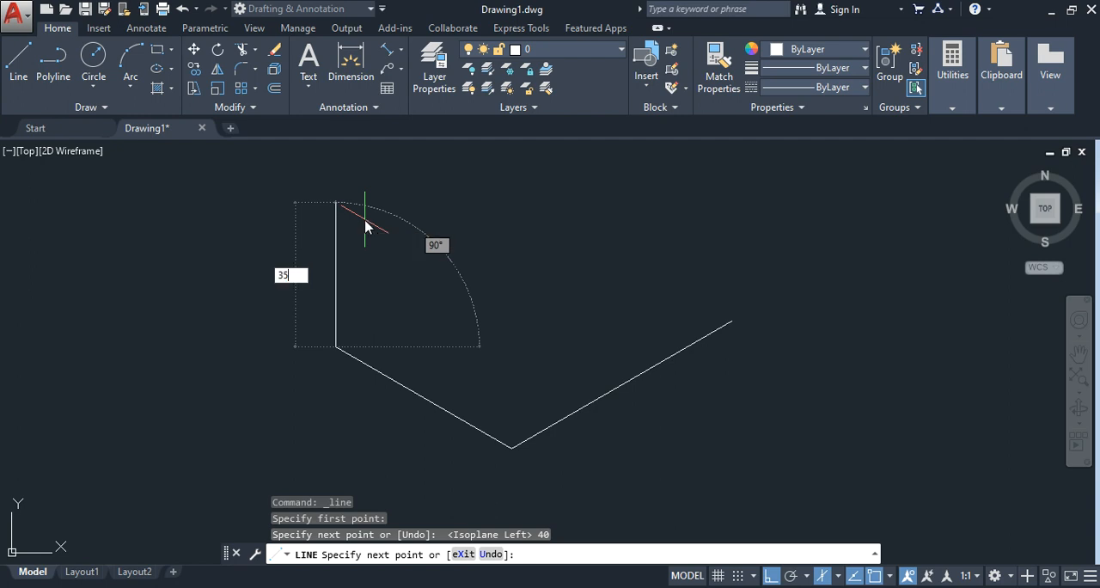
key(Return)
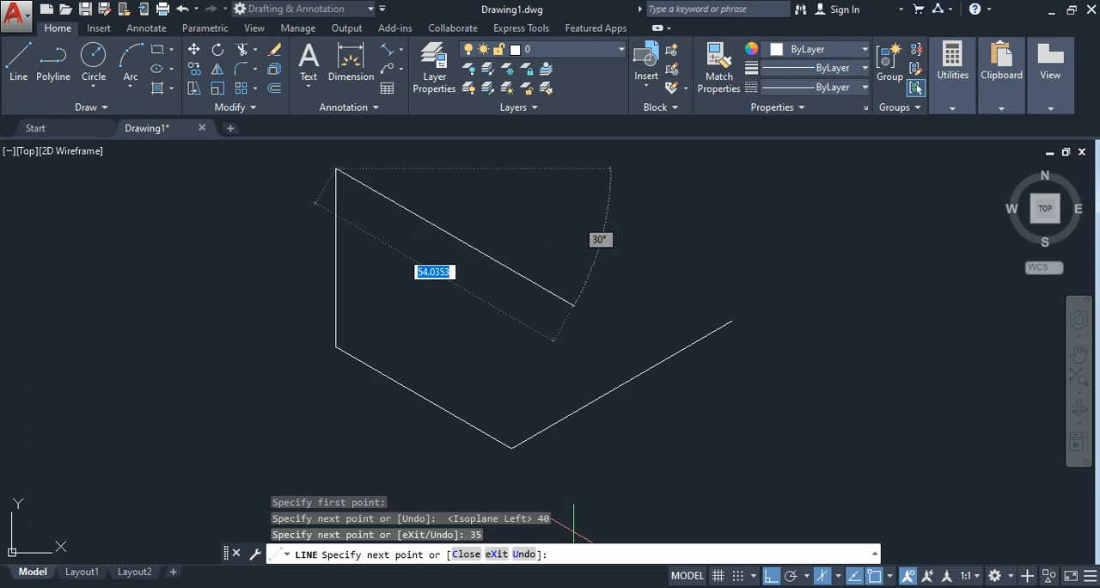
Step: Check the reference image and add a 20-unit top edge at 330° from the upper end of the 35-unit vertical
key(alt+Tab)
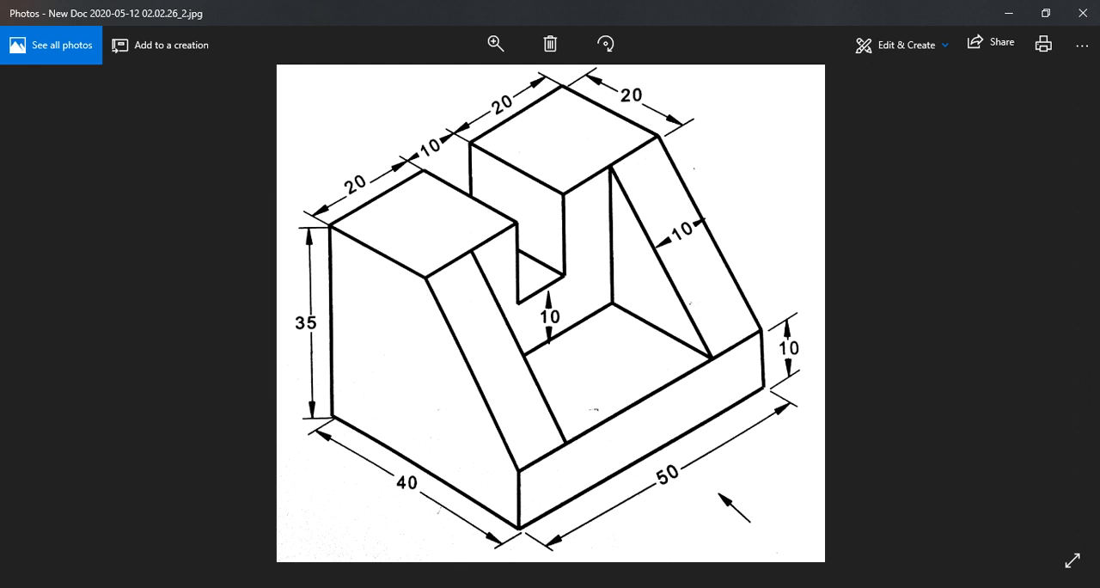
key(alt+Tab)
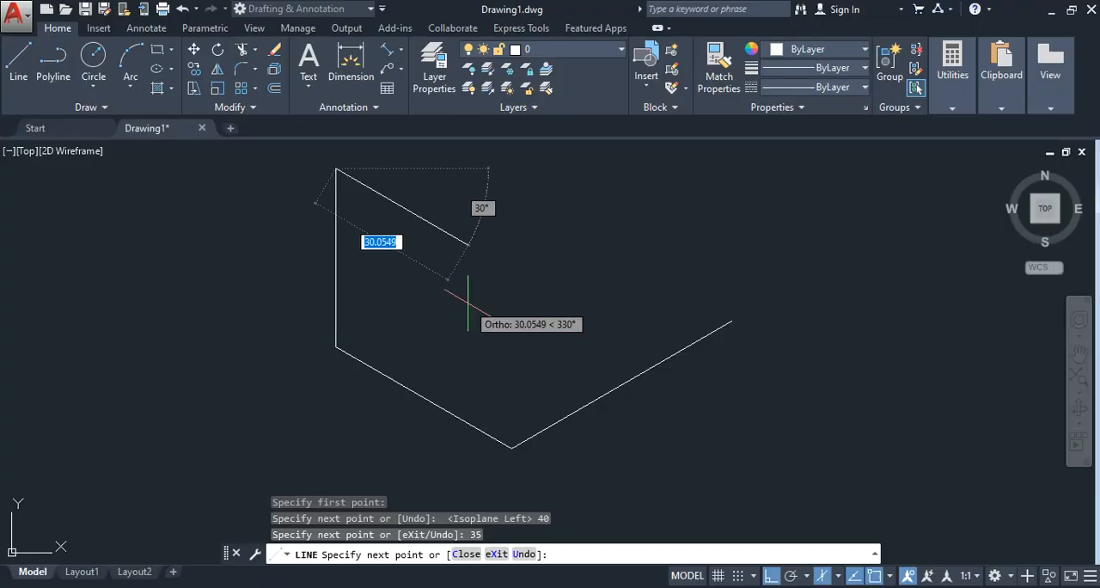
text(20)
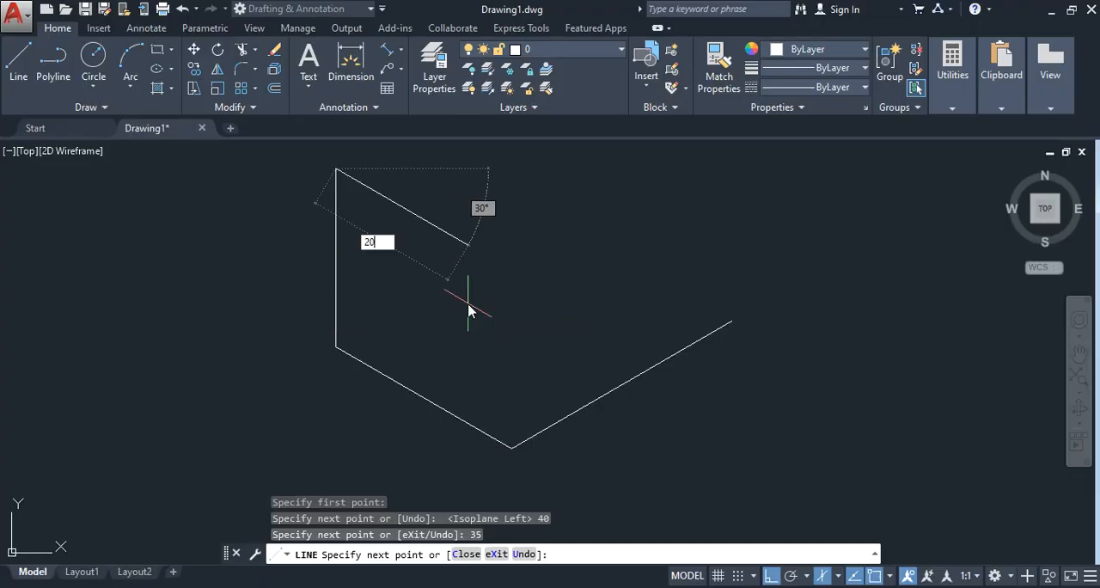
key(Return)
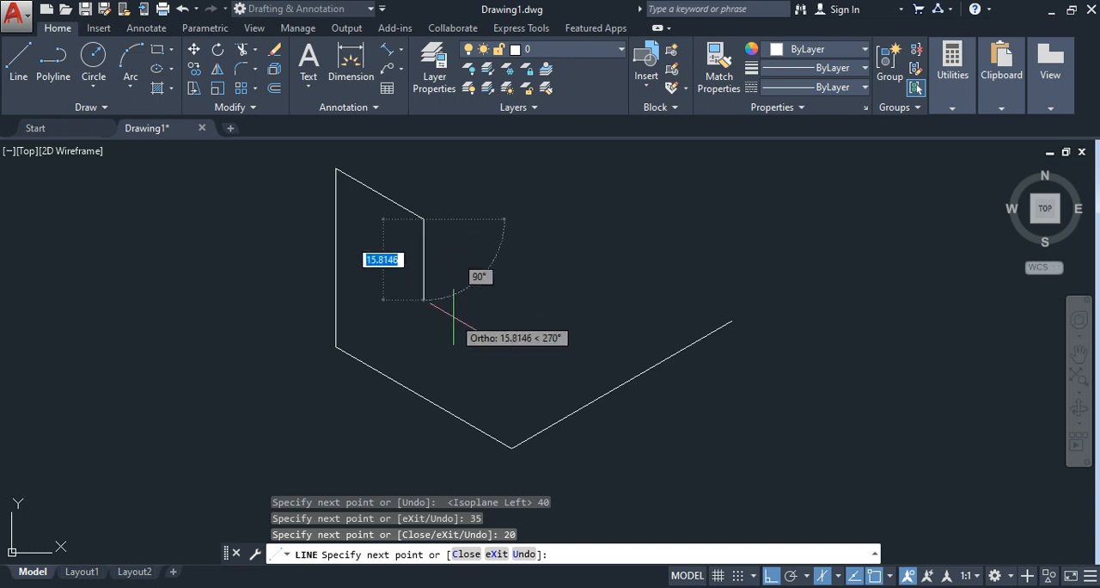
key(Escape)
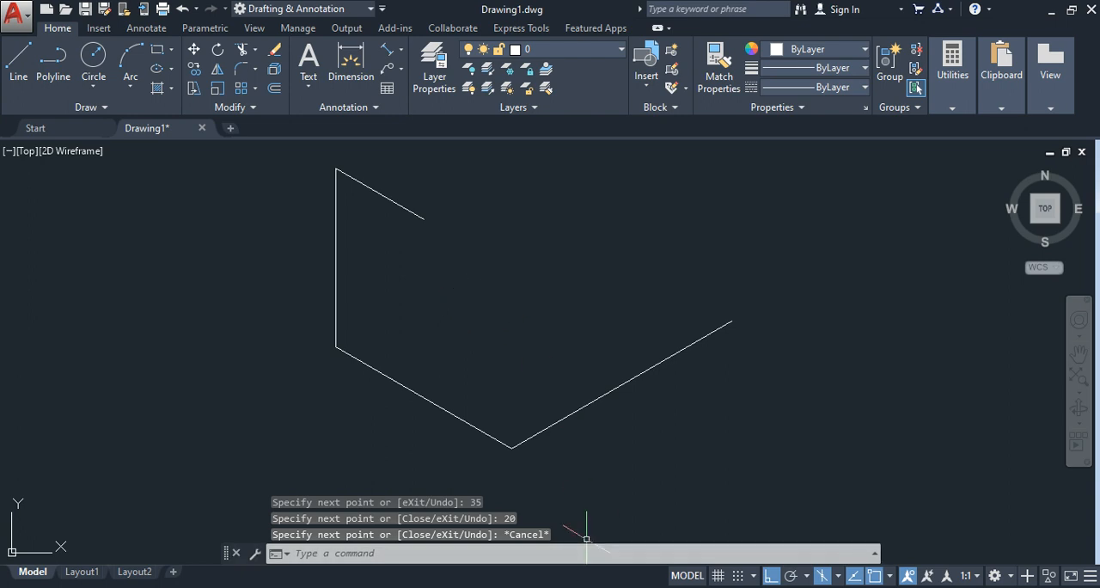
Step: Check the reference image and draw a 10-unit vertical line upward from the far upper end of the 50-unit bottom edge
key(alt+Tab)
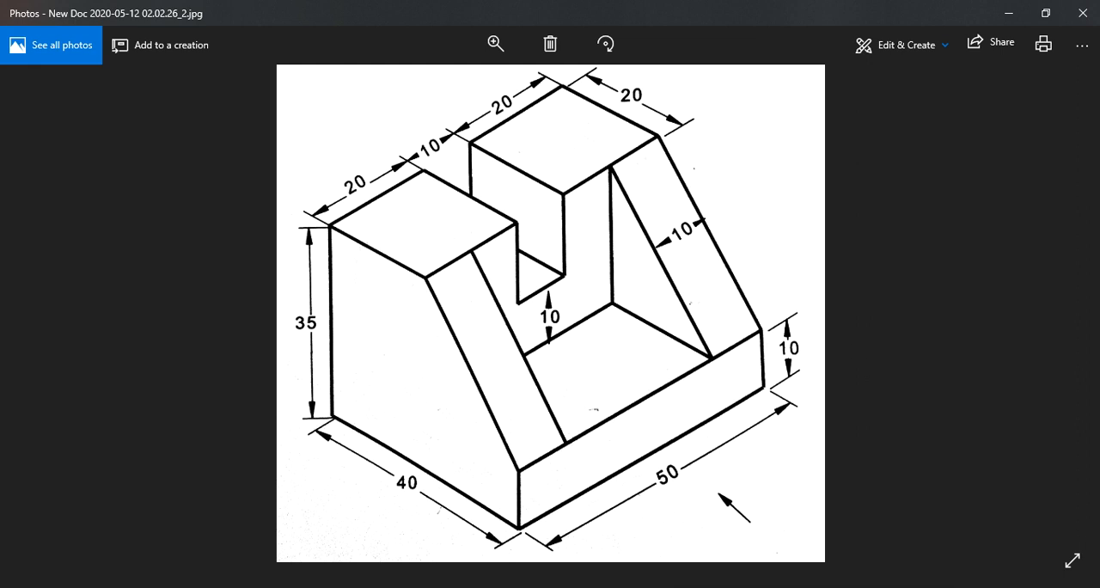
key(alt+Tab)
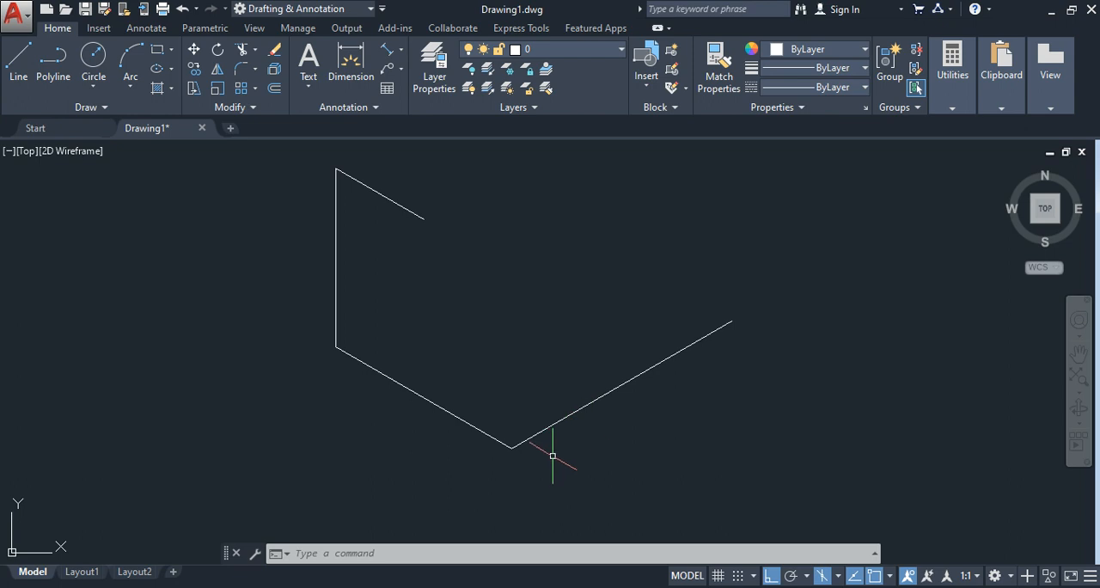
click(17, 61)
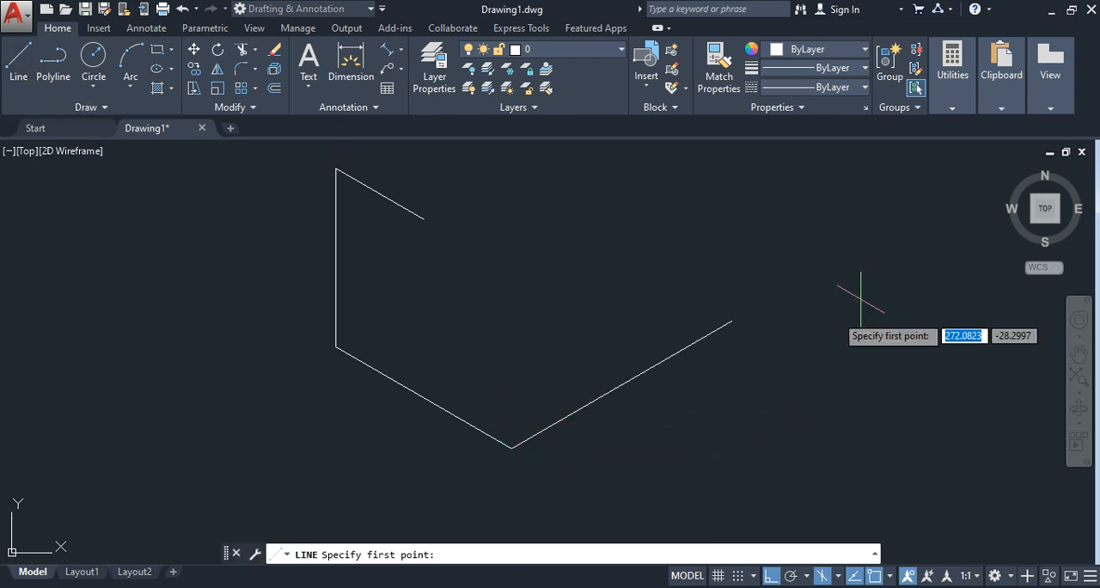
click(730, 320)
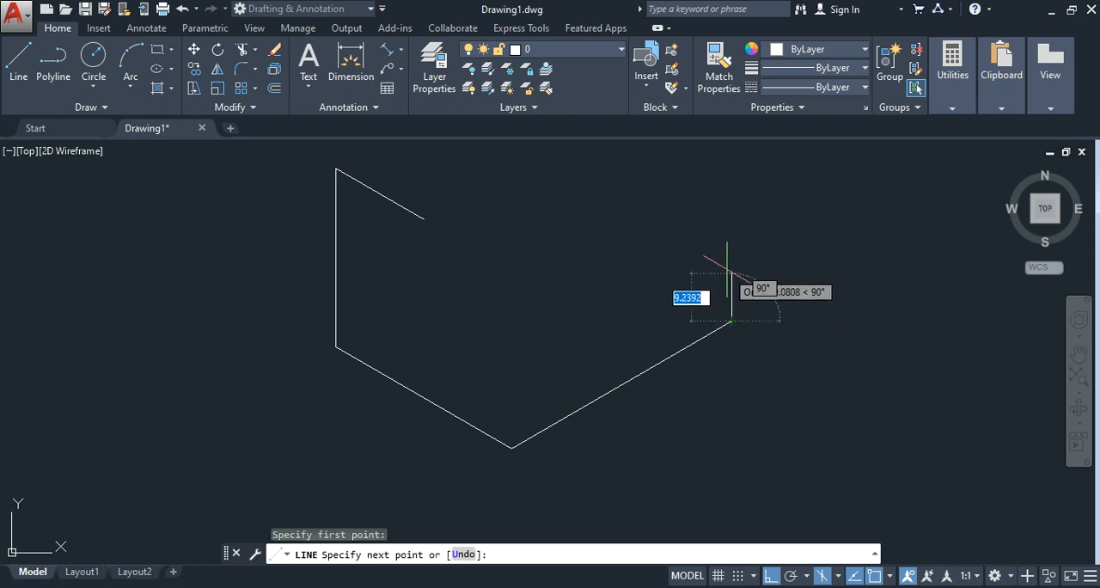
text(10)
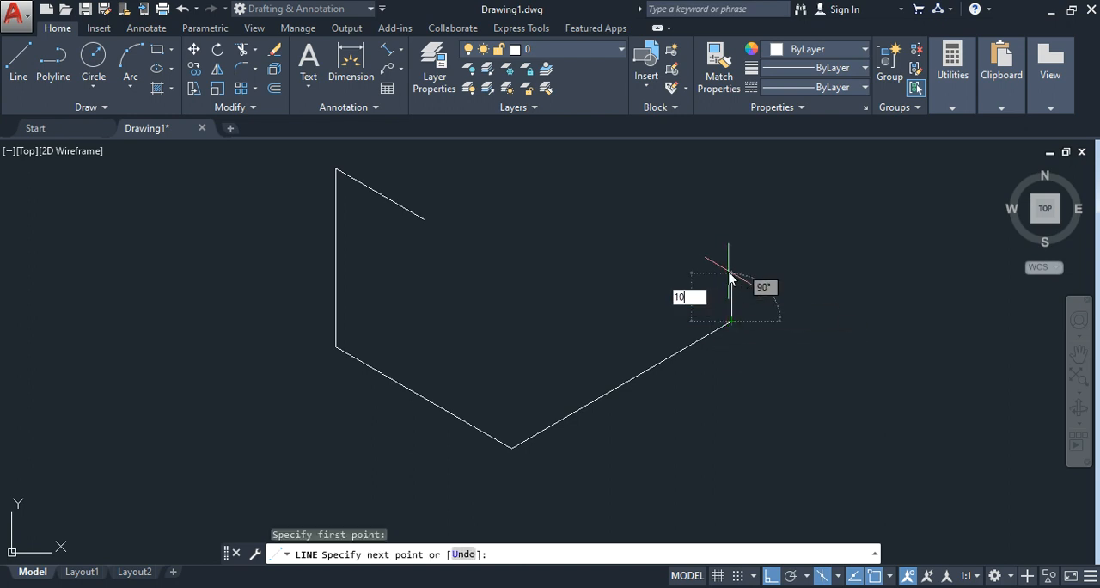
key(Return)
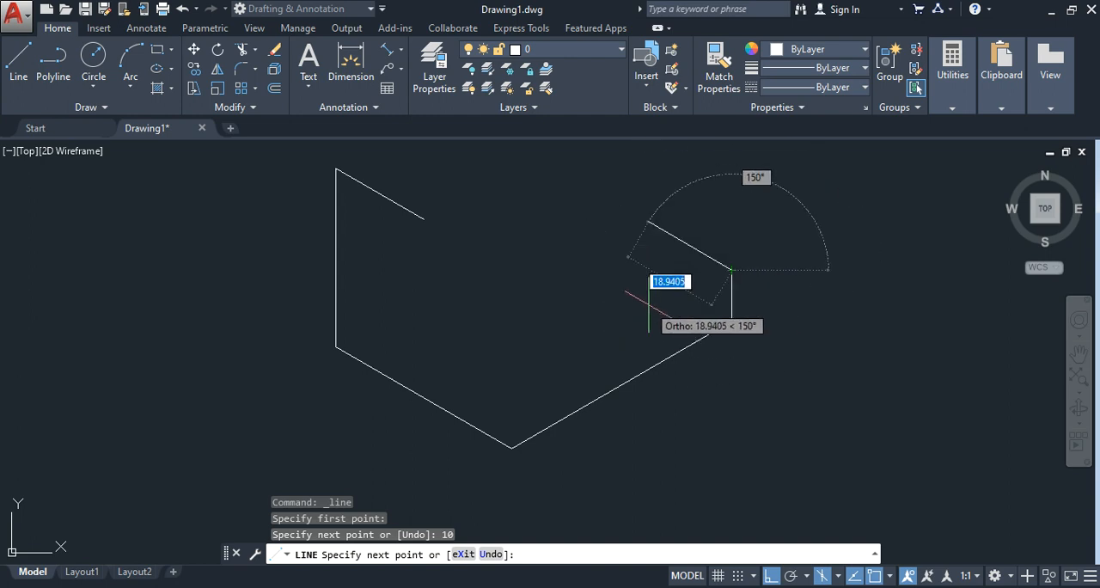
Step: On the top isoplane, continue with a 50-unit line at 210° and close the front face down to the bottom front corner
key(F5)
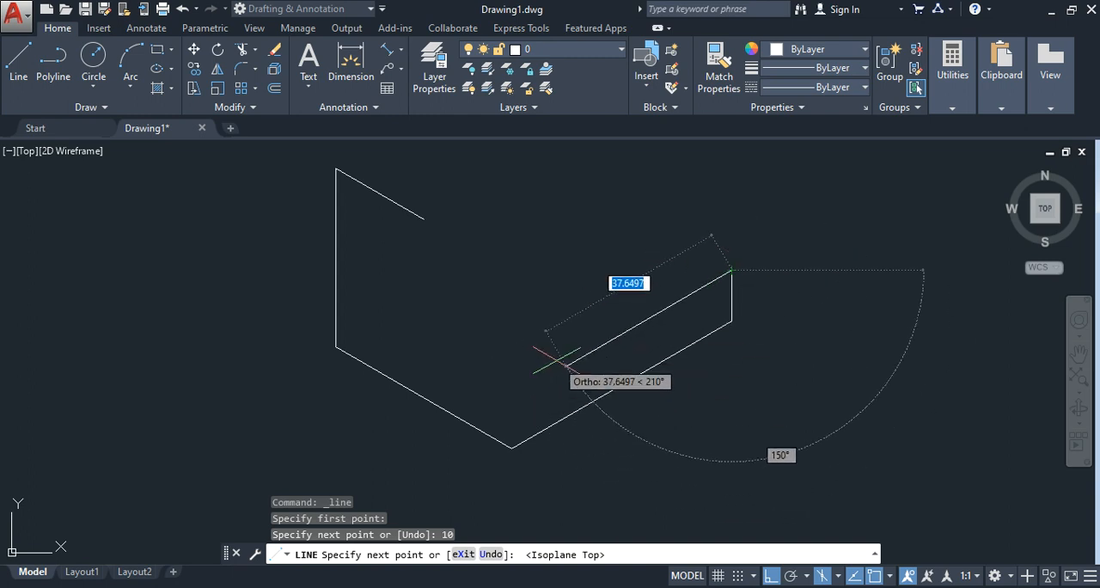
text(50)
key(Return)
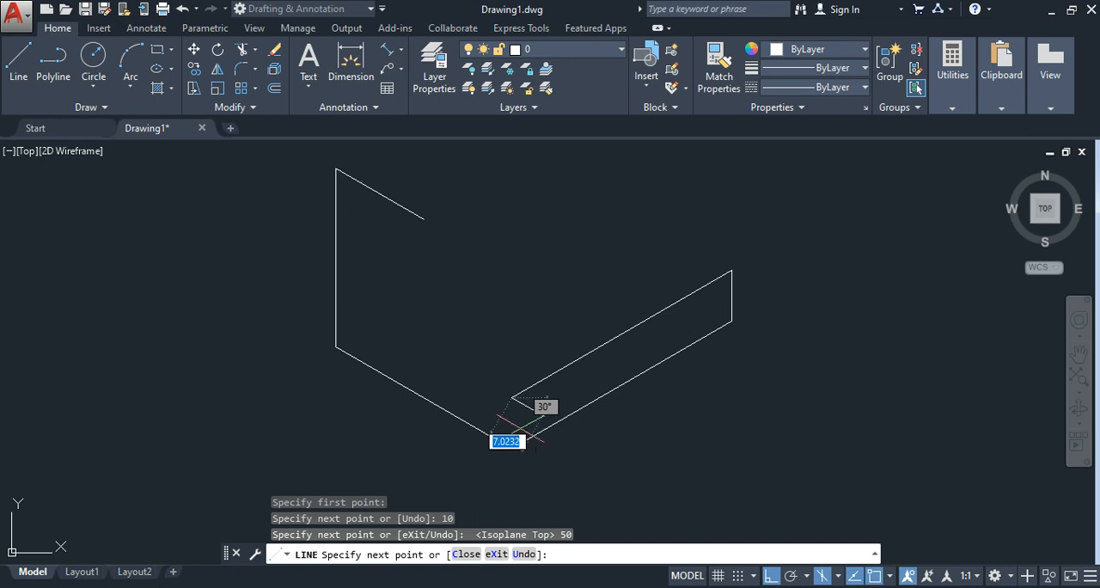
click(511, 448)
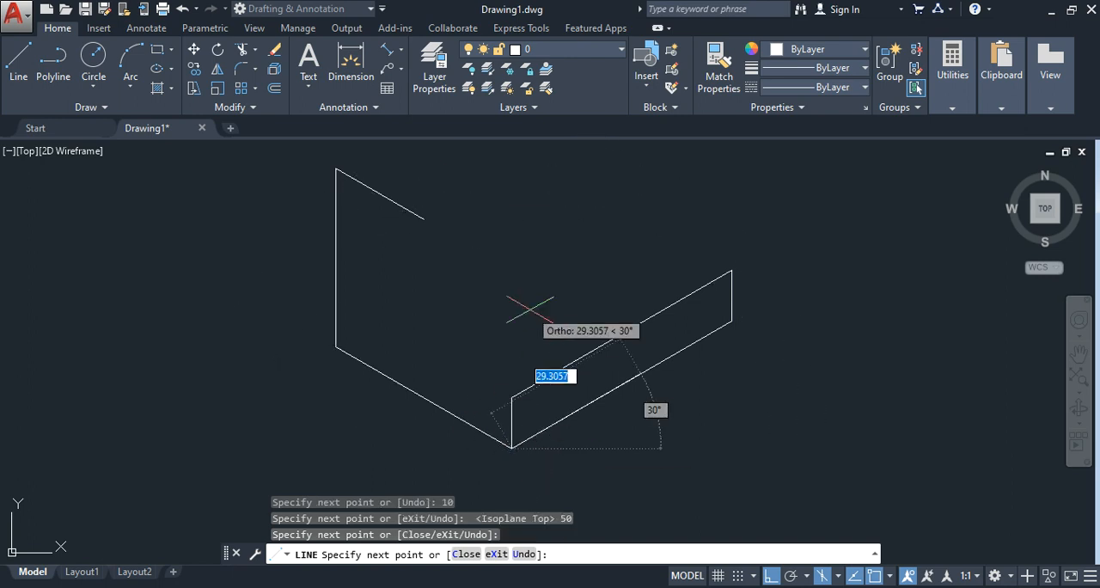
key(Return)
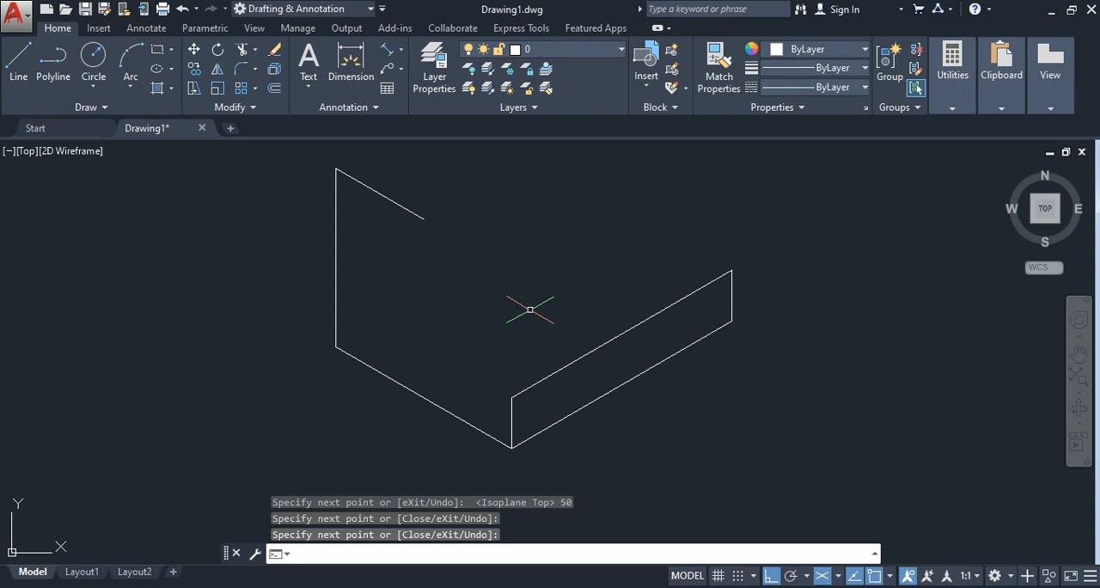
Step: On the right isoplane, draw the sloping edge from the 20-unit top edge's free end to the front face's near upper corner
click(18, 60)
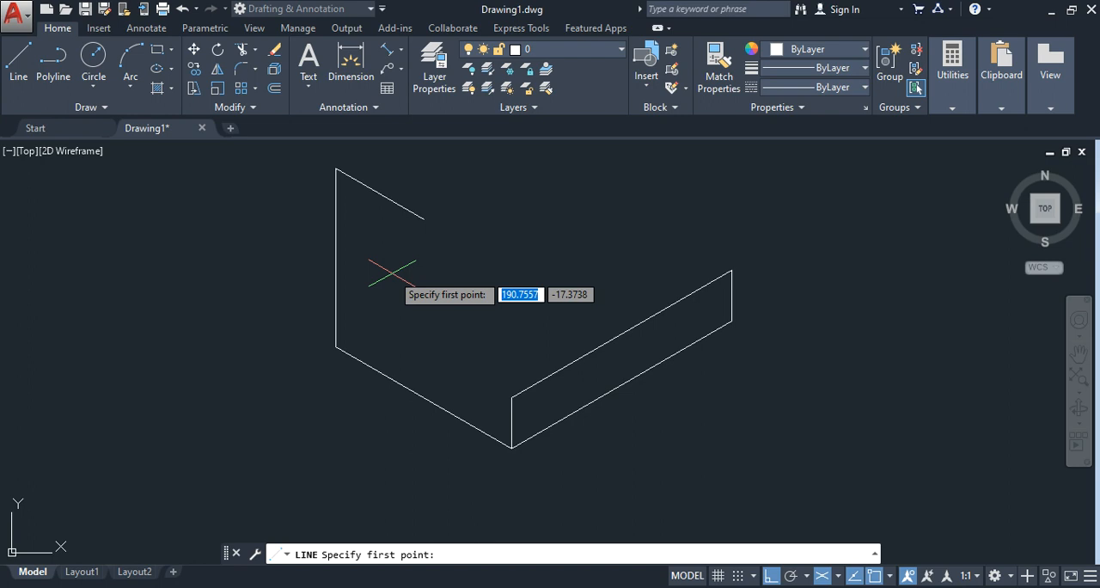
key(F5)
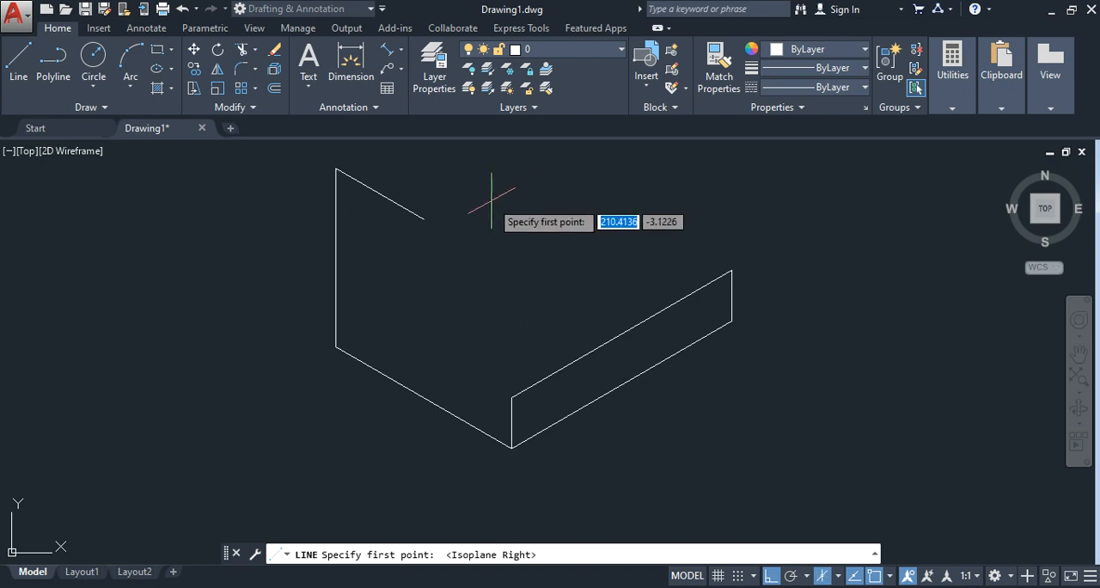
click(424, 219)
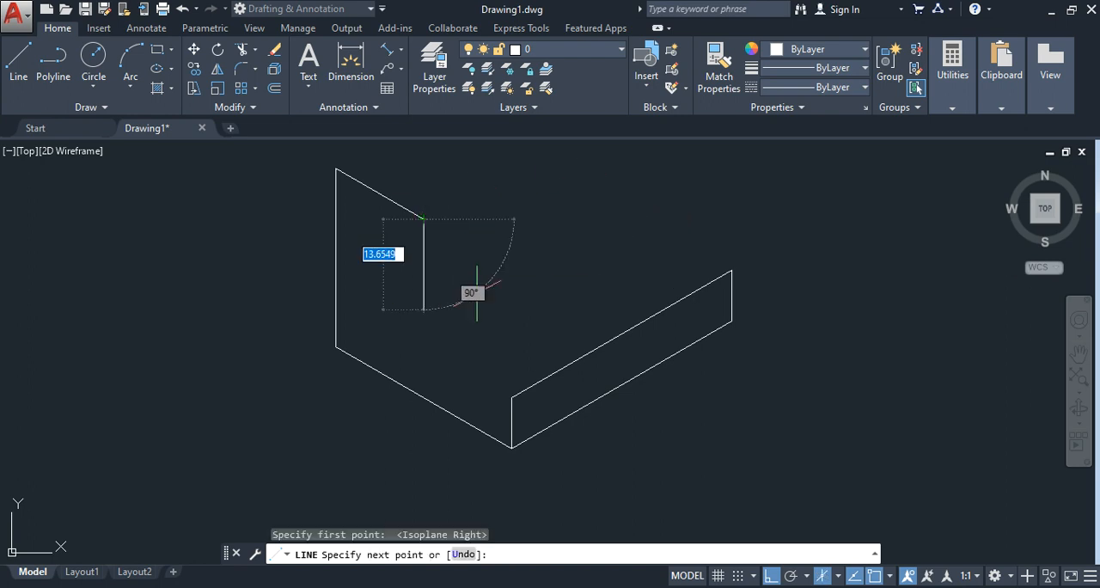
click(511, 398)
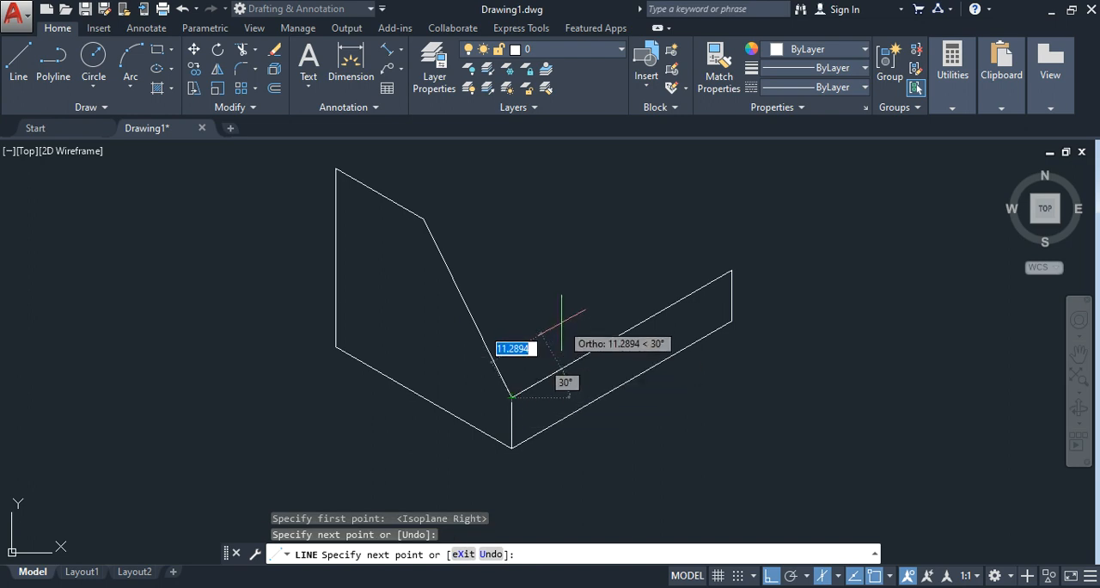
key(Escape)
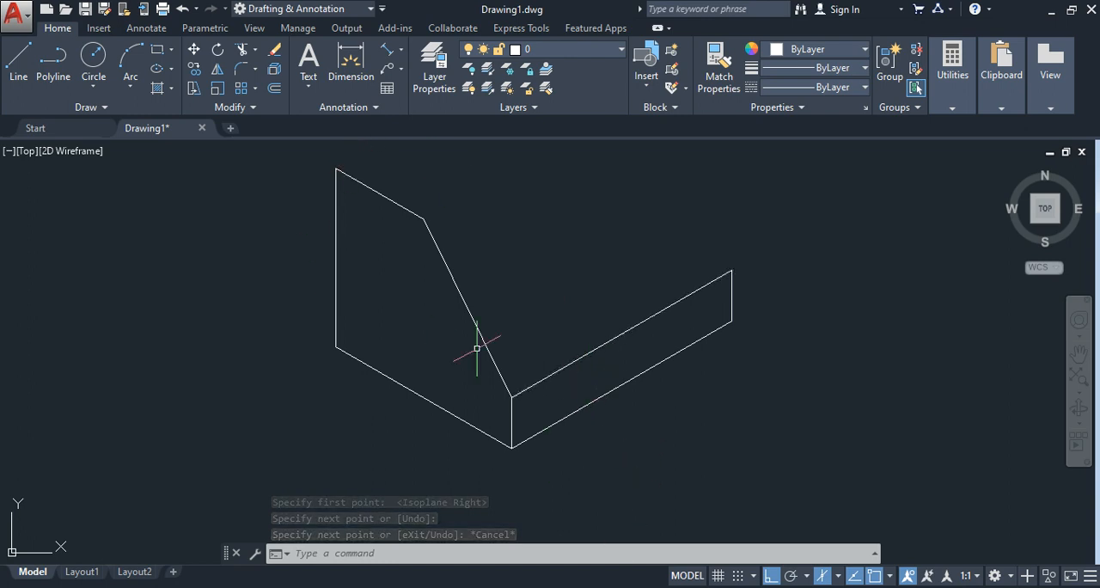
Step: Check the reference image and draw a 20-unit top edge at 30° from the upper end of the 35-unit vertical
key(alt+Tab)
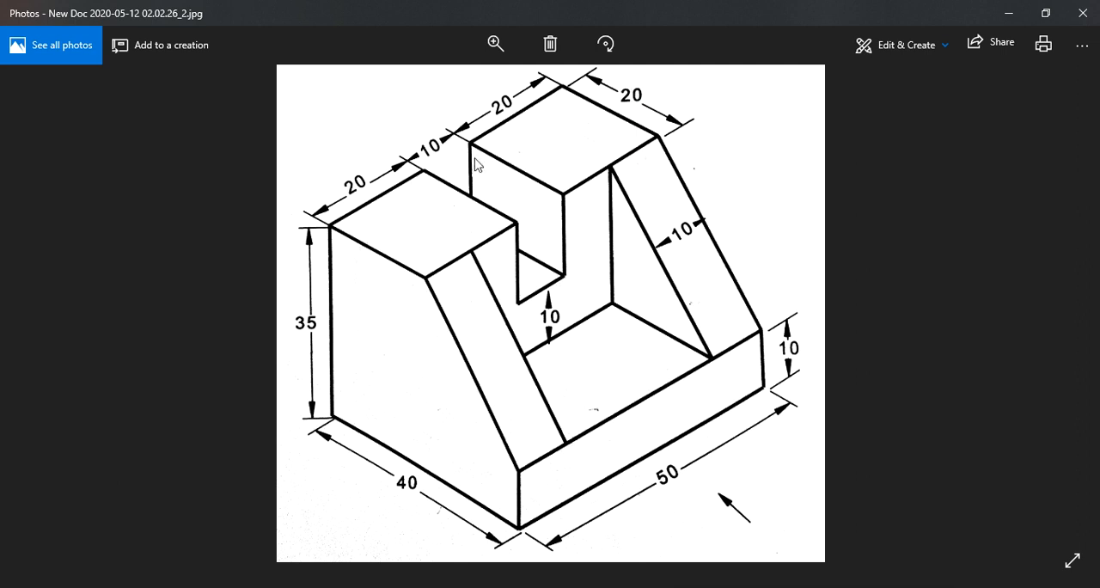
key(alt+Tab)
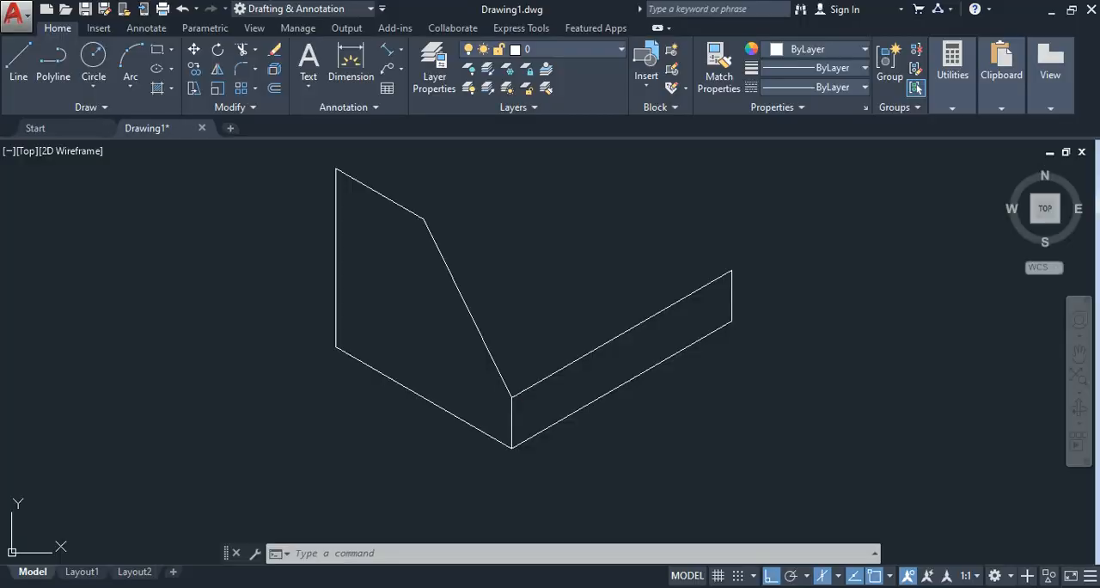
middle_drag(607, 293, 580, 366)
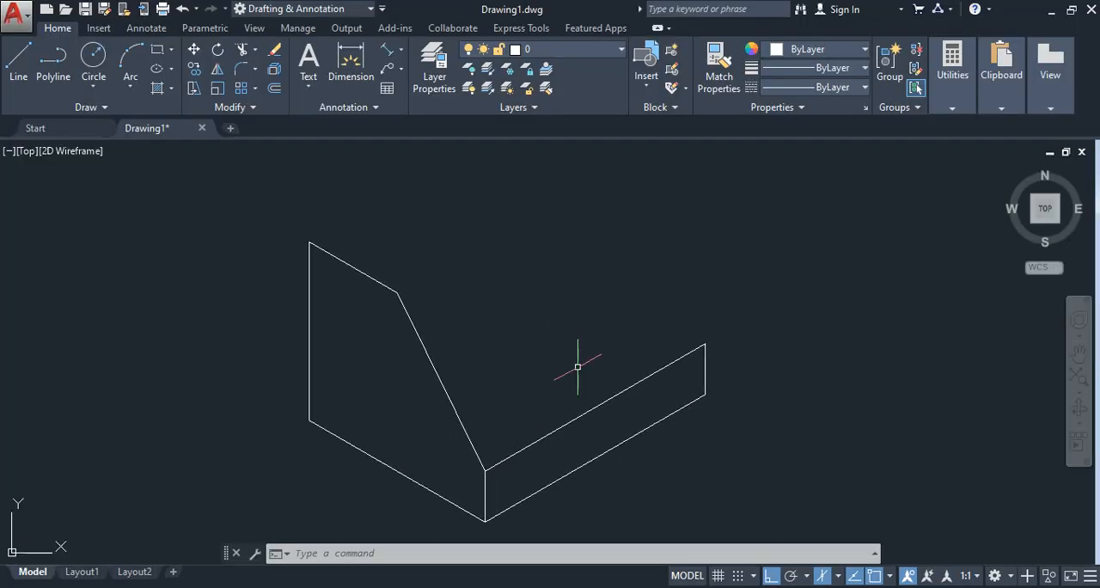
click(21, 63)
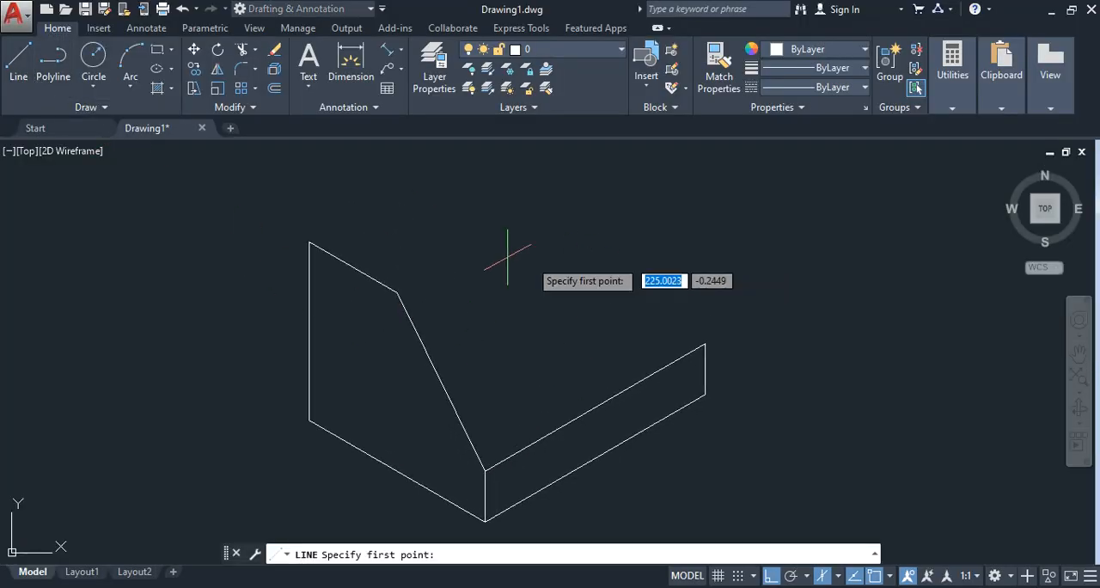
click(310, 243)
text(20)
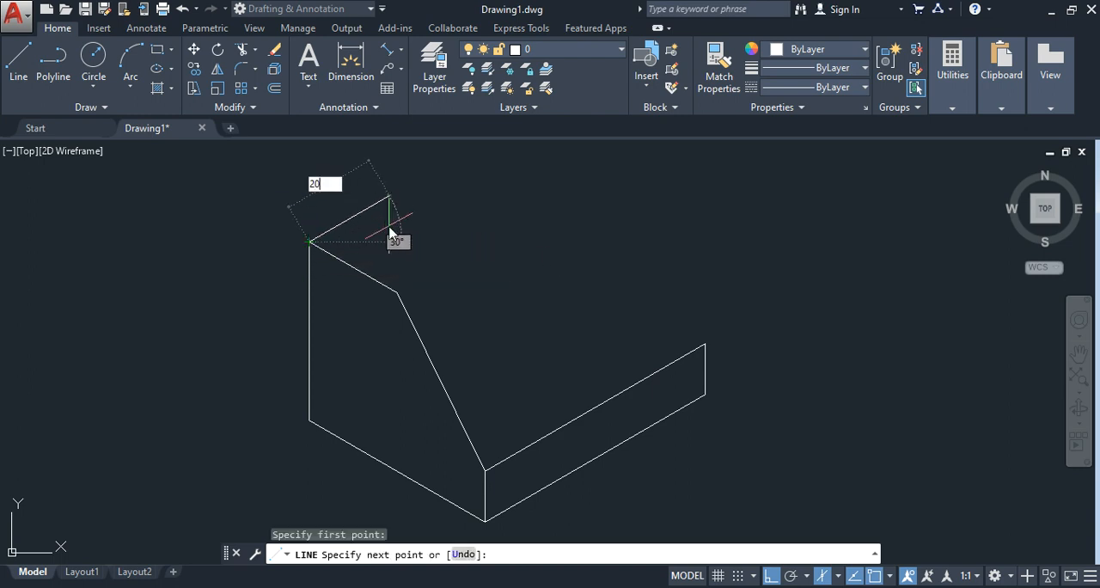
key(Return)
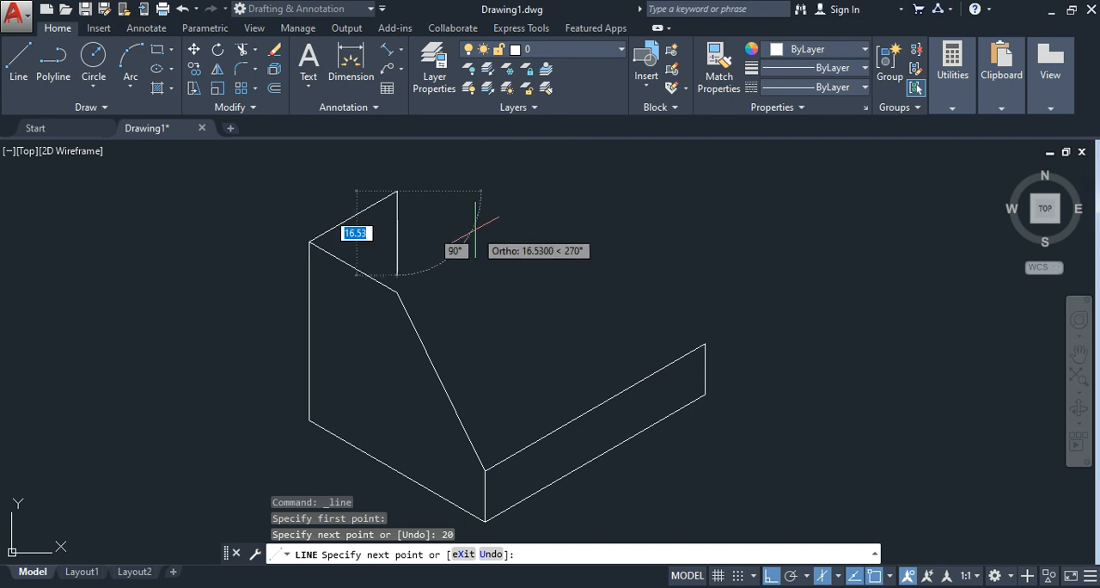
Step: Continue with a 20-unit line at 330° on the left isoplane and close the near top face on the top isoplane
key(F5)
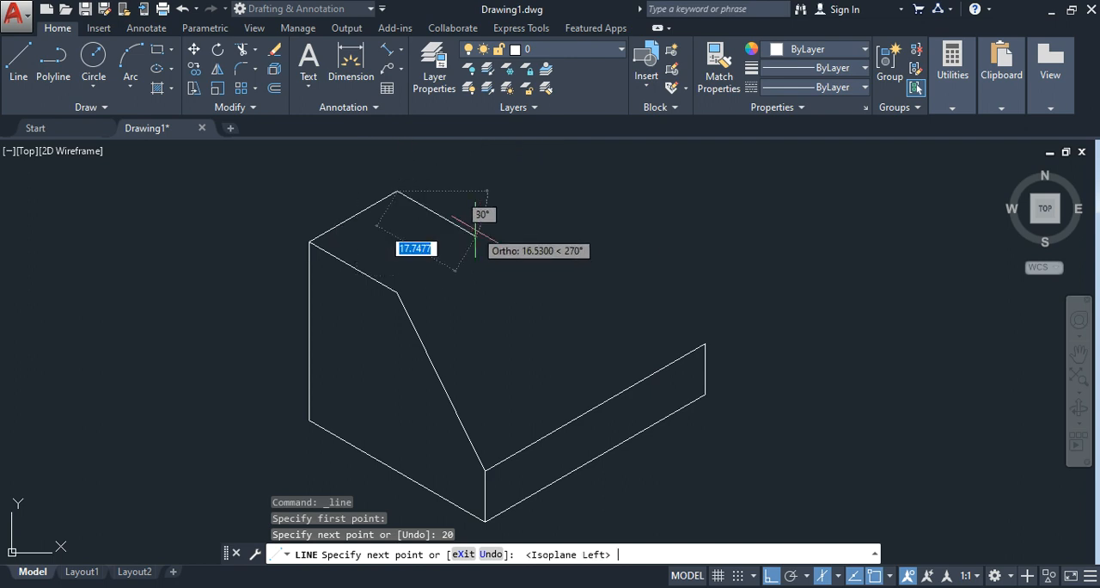
text(20)
key(Return)
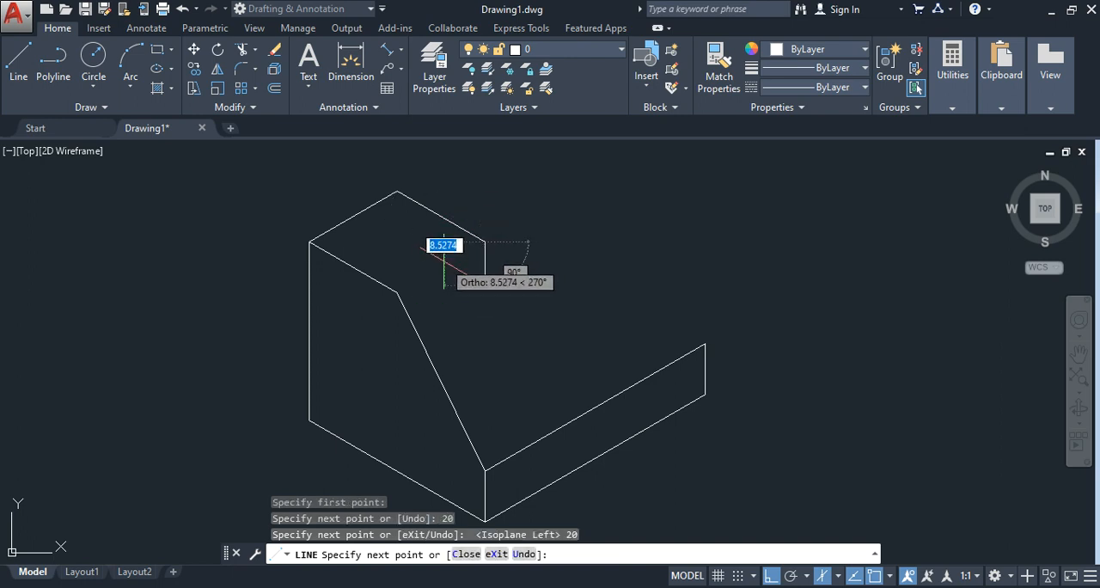
key(F5)
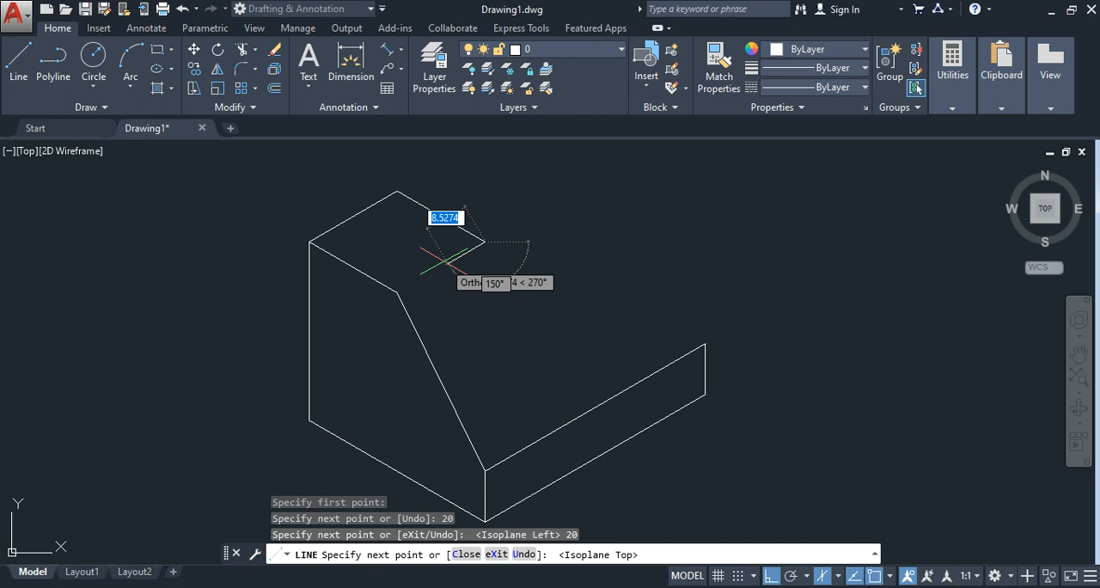
click(398, 292)
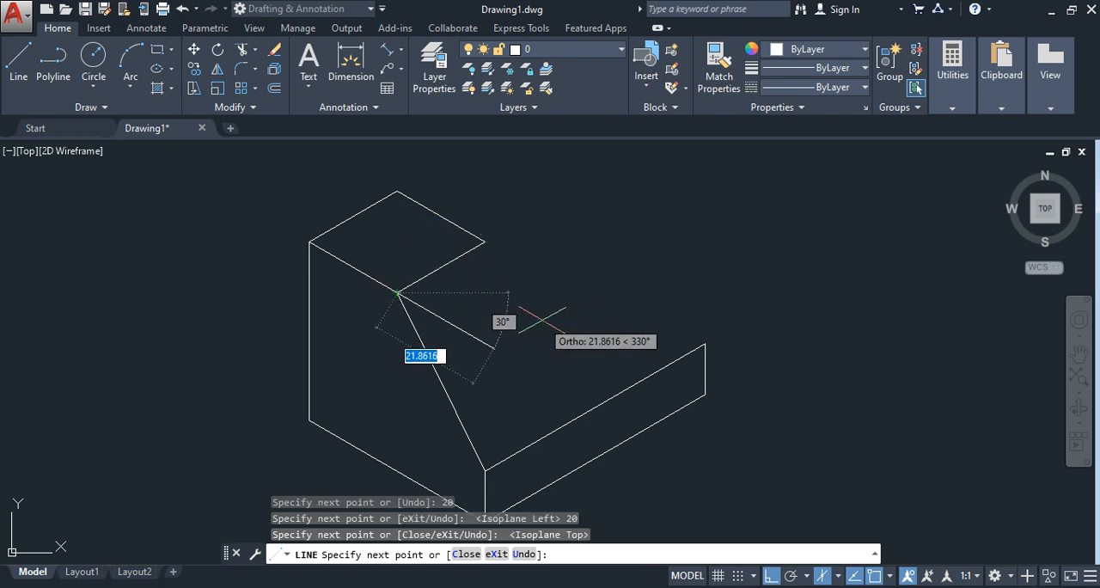
key(Escape)
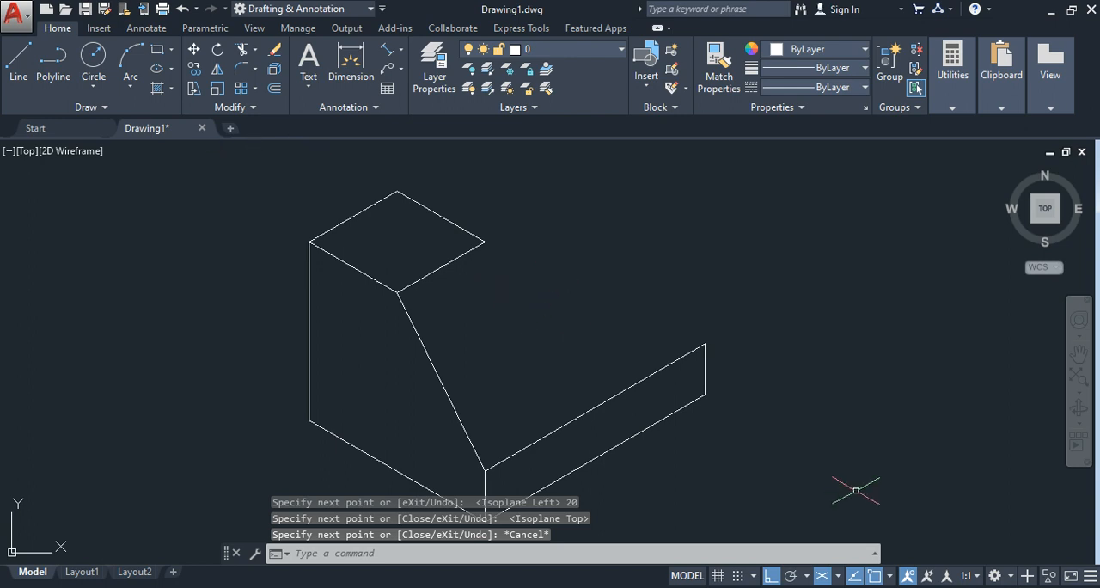
Step: Check the reference image and, on the right isoplane, draw the slot's 15-unit vertical down from the near top face's inner front corner
key(alt+Tab)
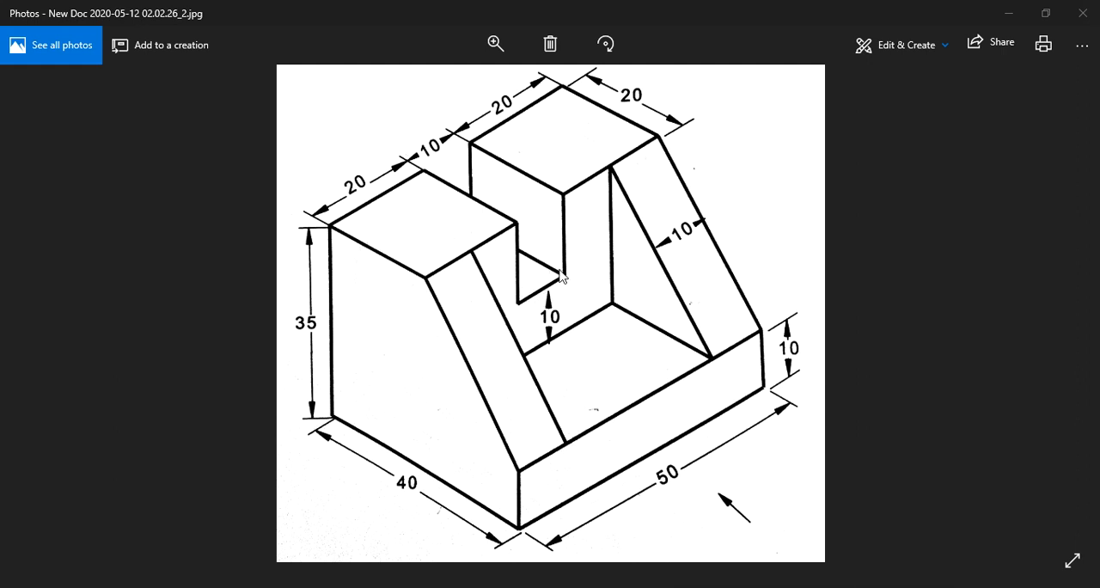
click(553, 587)
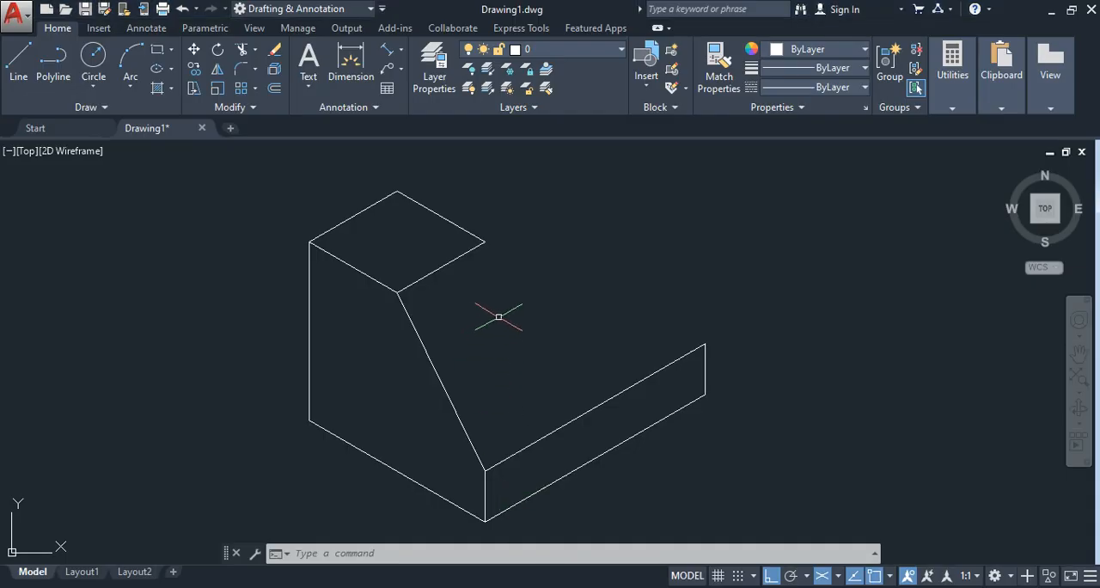
key(F5)
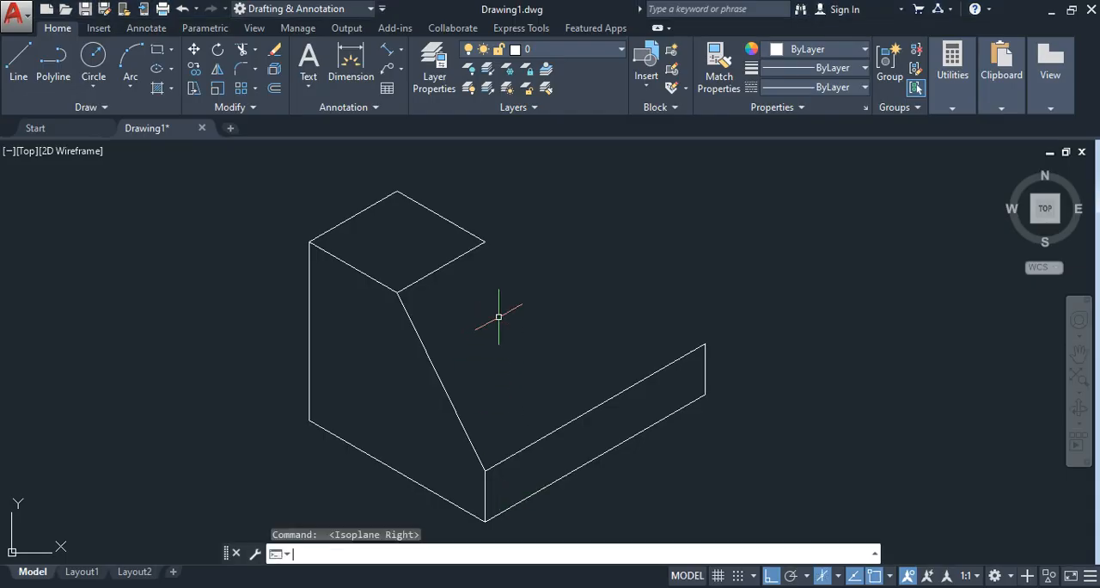
click(18, 61)
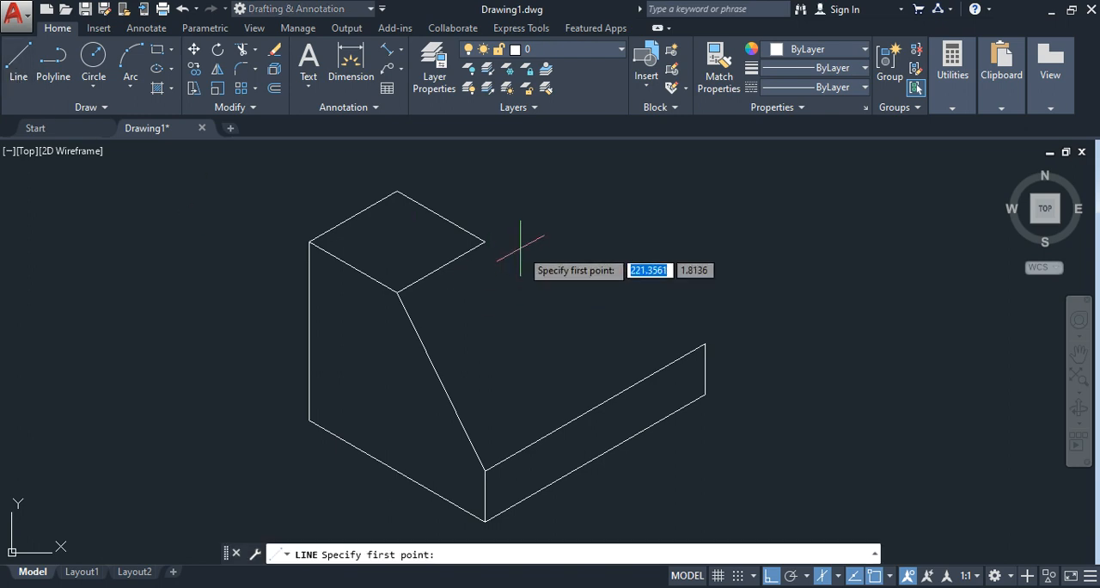
click(485, 242)
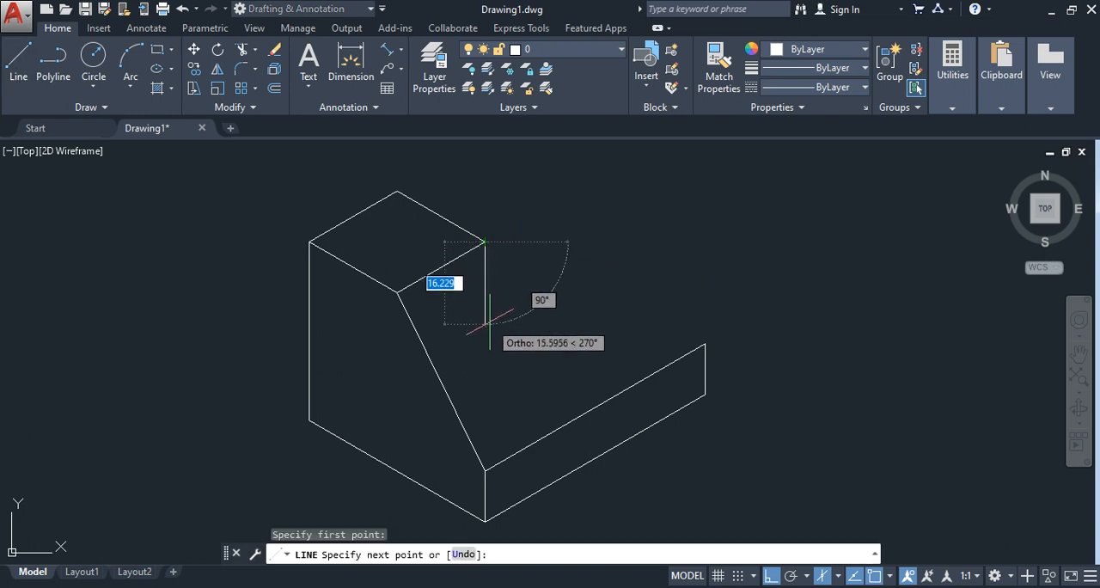
text(1)
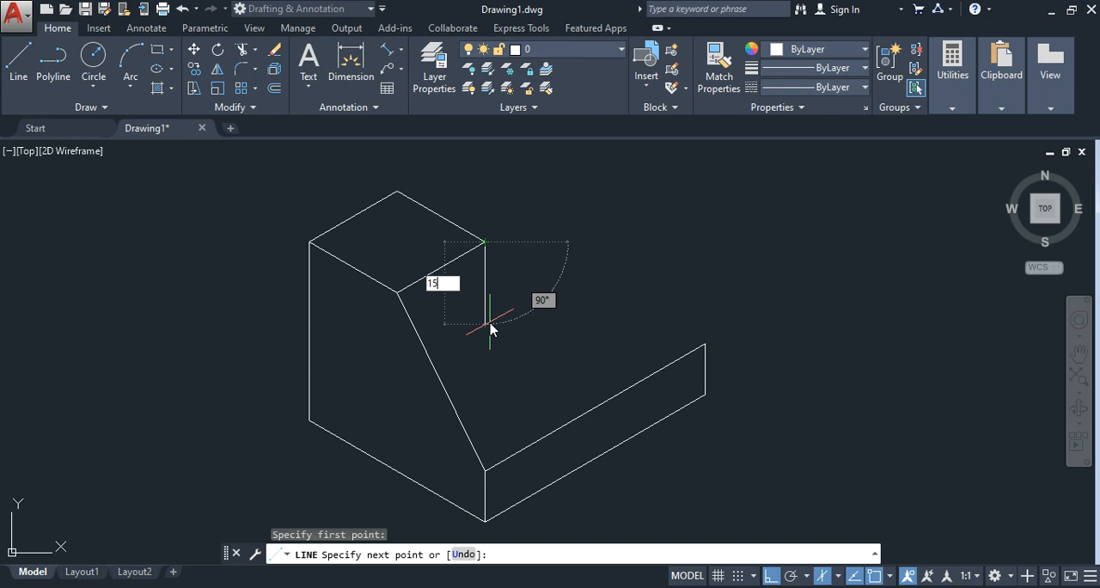
text(5)
key(Return)
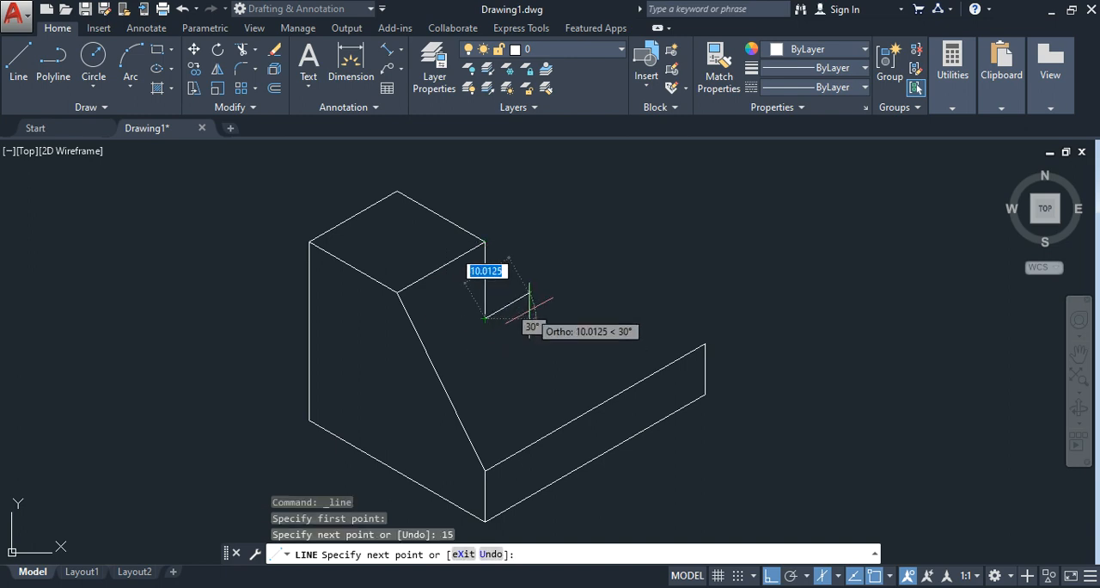
Step: Continue the slot profile with a 10-unit bottom edge at 30° and a 15-unit vertical line upward
text(10)
key(Return)
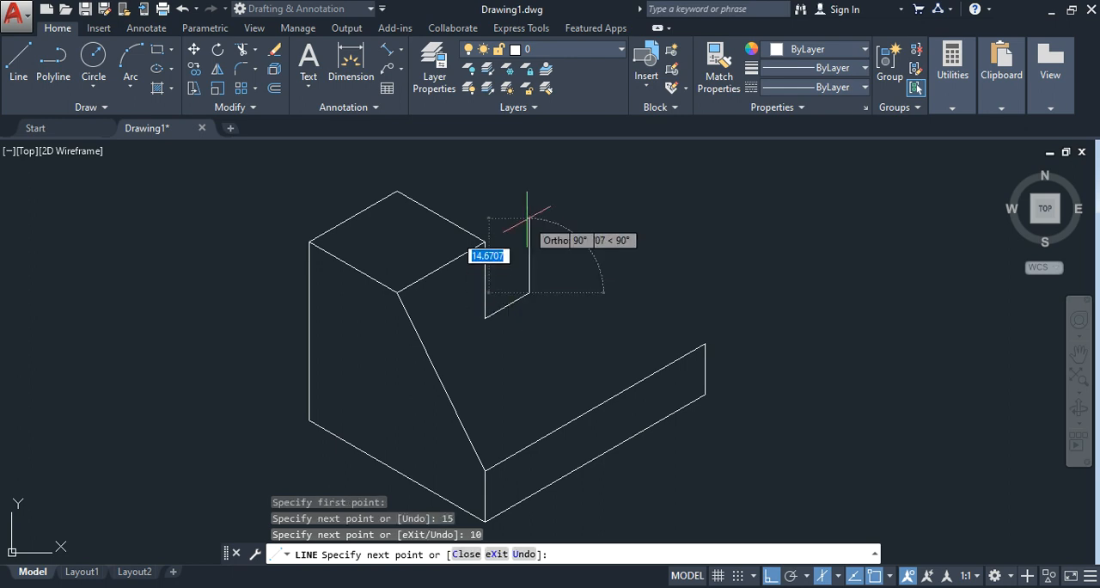
text(15)
key(Return)
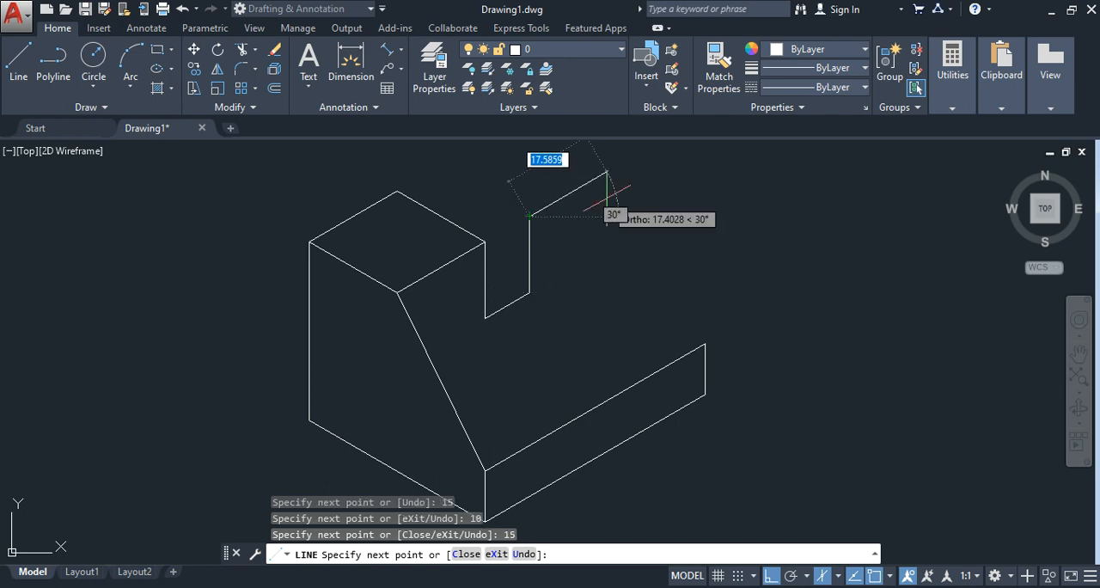
Step: Continue with a 20-unit top edge at 30° and, on the left isoplane, a 20-unit line at 150°
text(20)
key(Return)
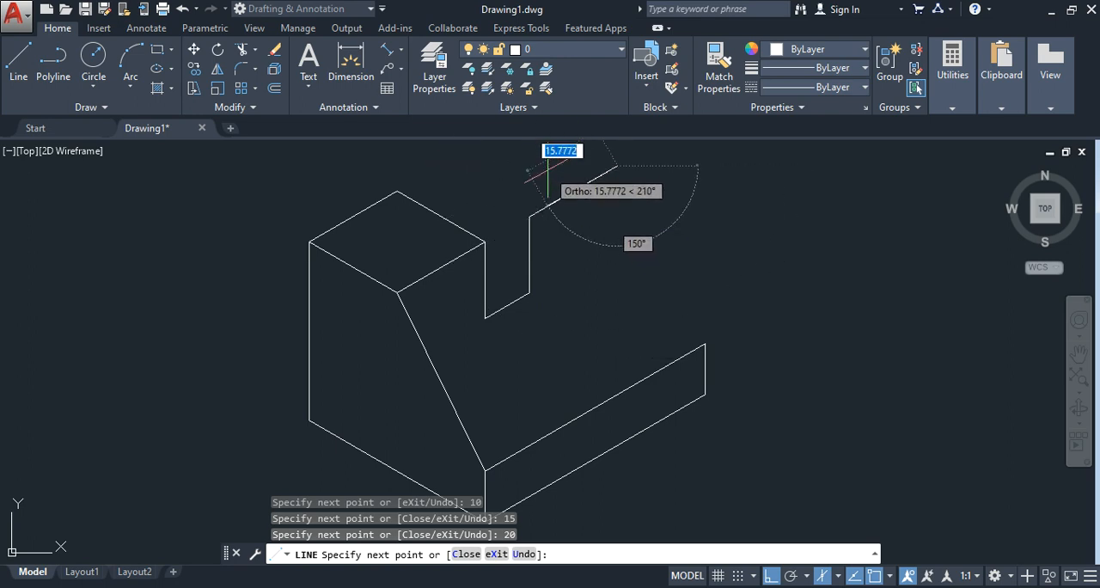
key(F5)
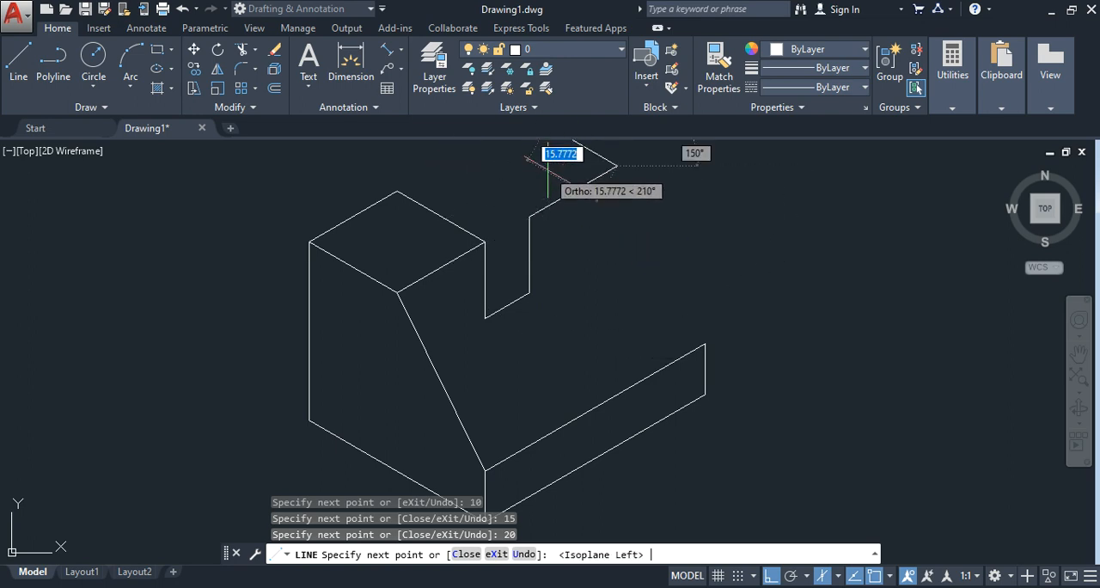
scroll(559, 206, up, 2)
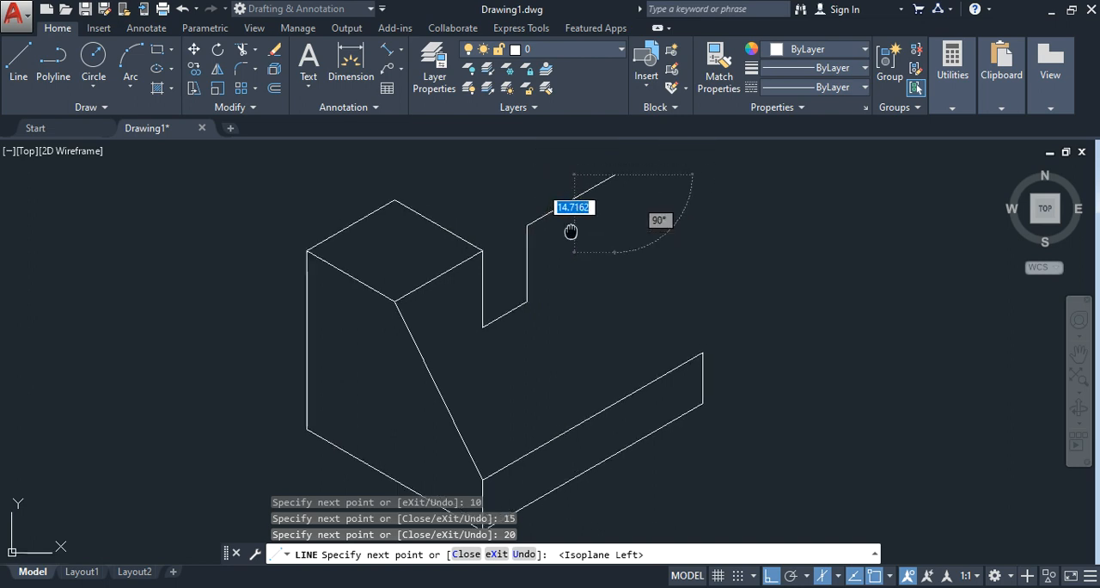
scroll(510, 217, down, 2)
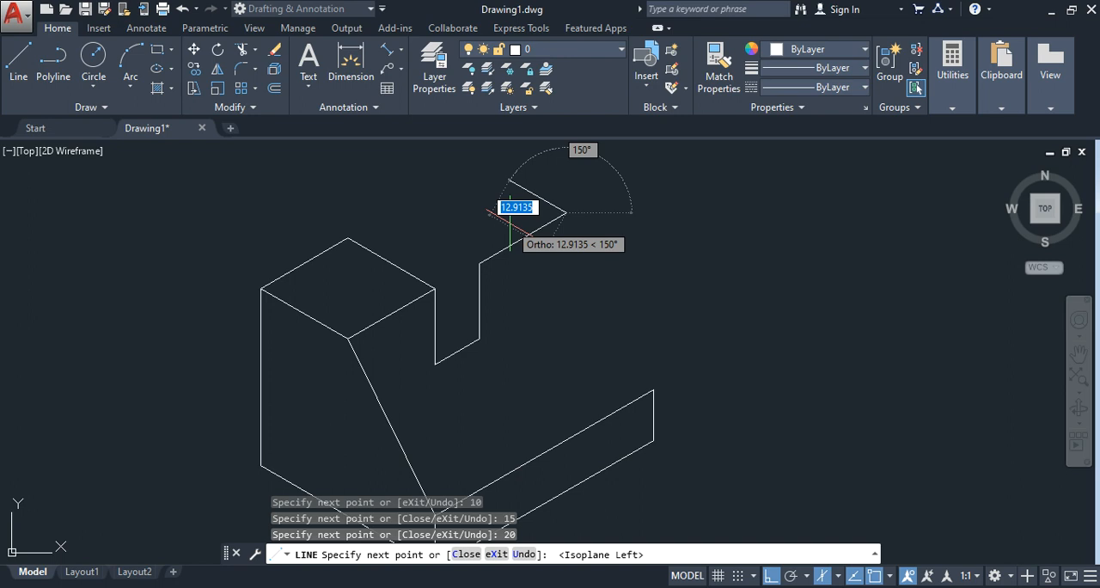
text(20)
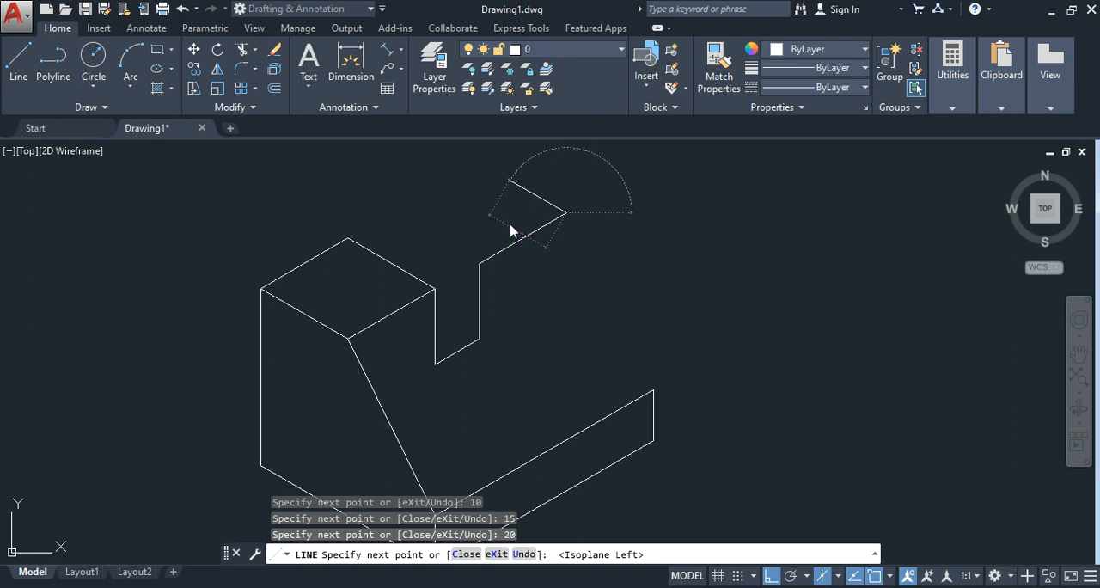
key(Return)
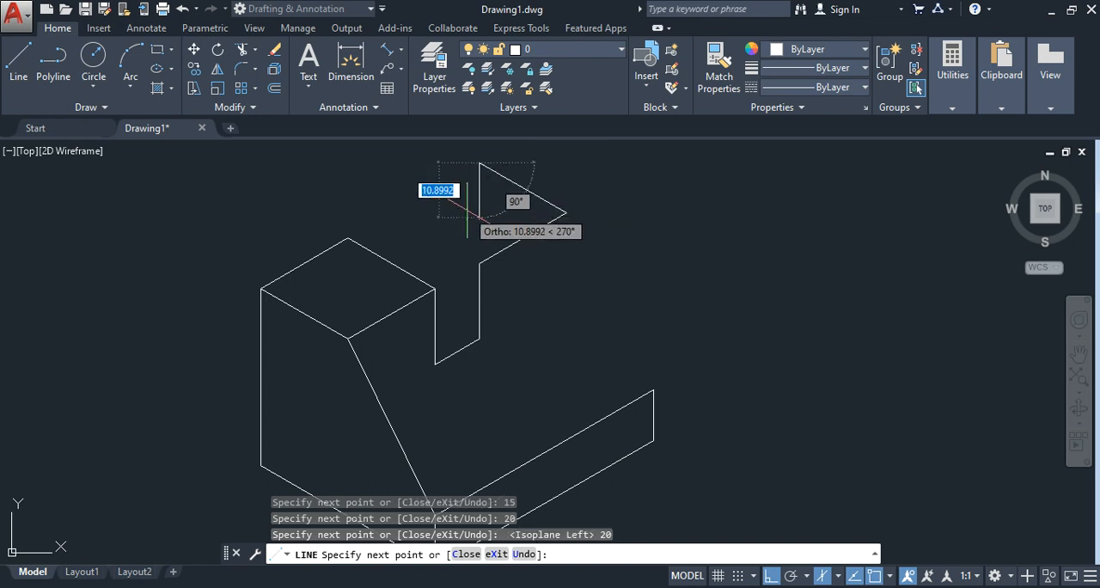
Step: On the top isoplane, add a 20-unit line at 210° and close the far top face at the slot's upper corner
key(F5)
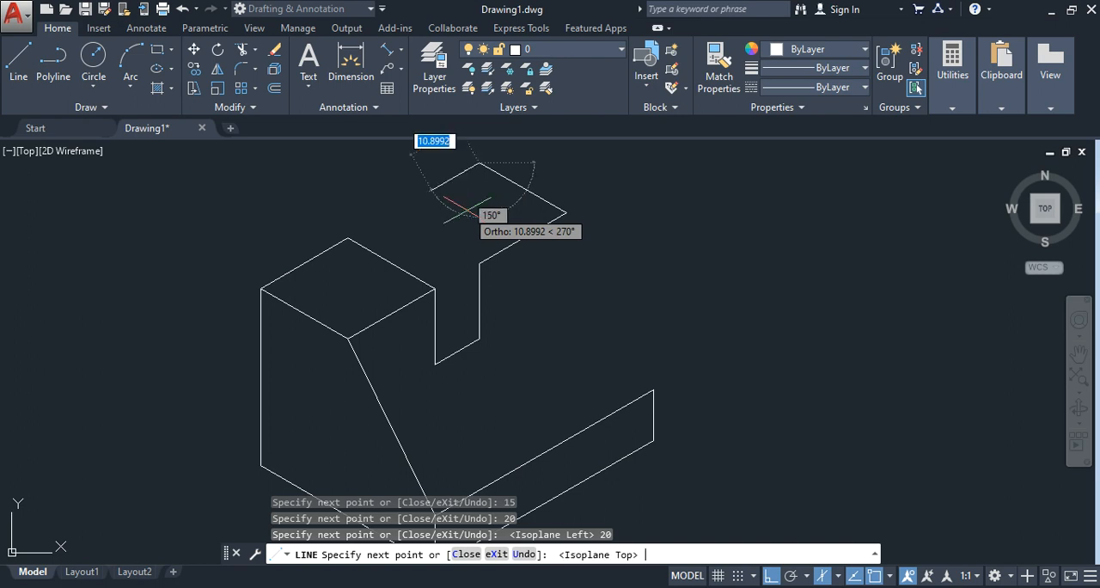
text(20)
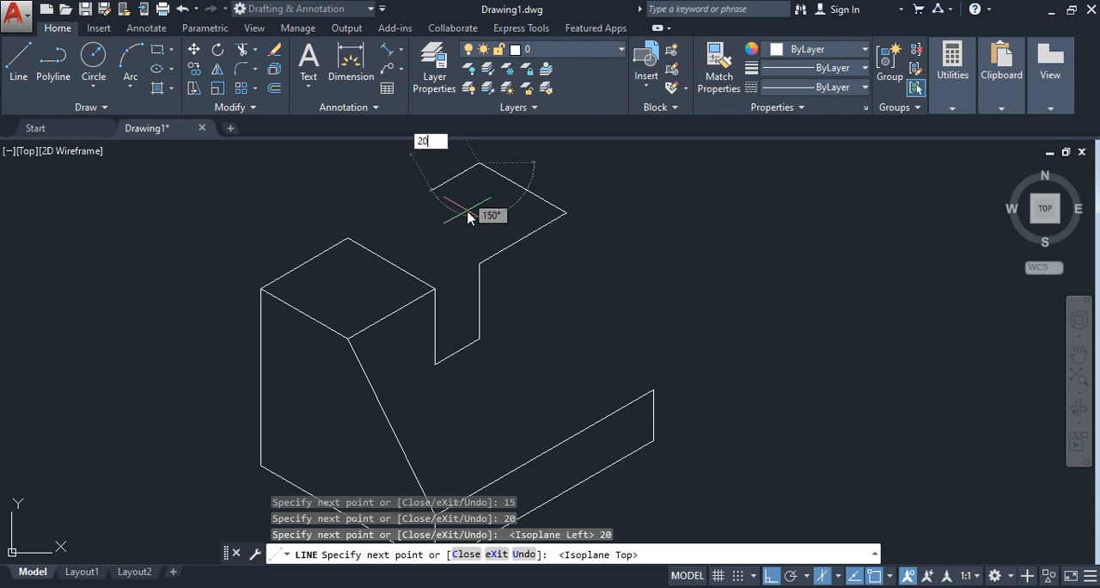
key(Return)
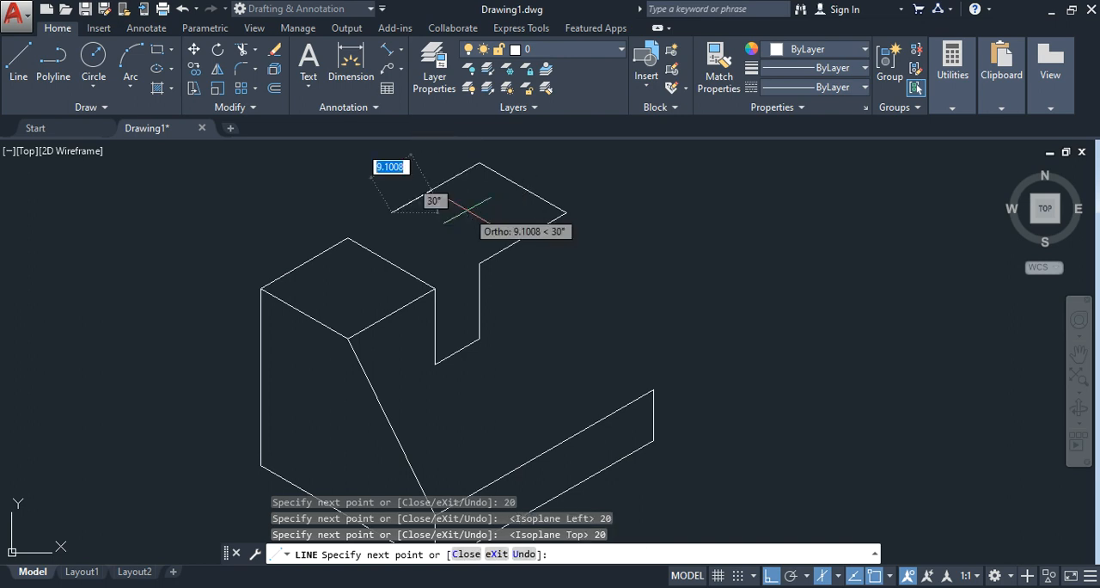
click(479, 262)
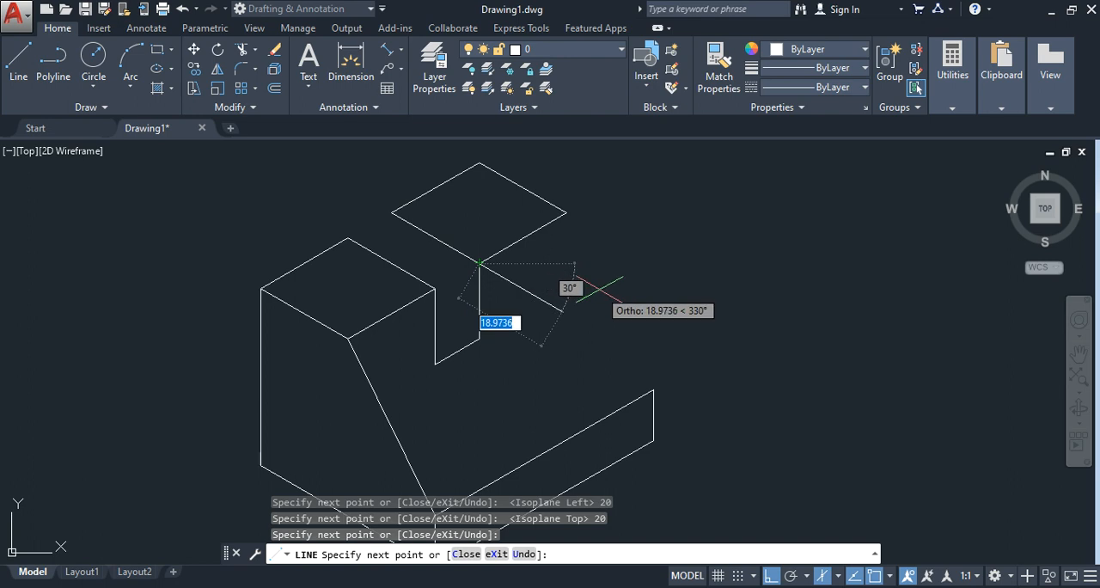
key(Escape)
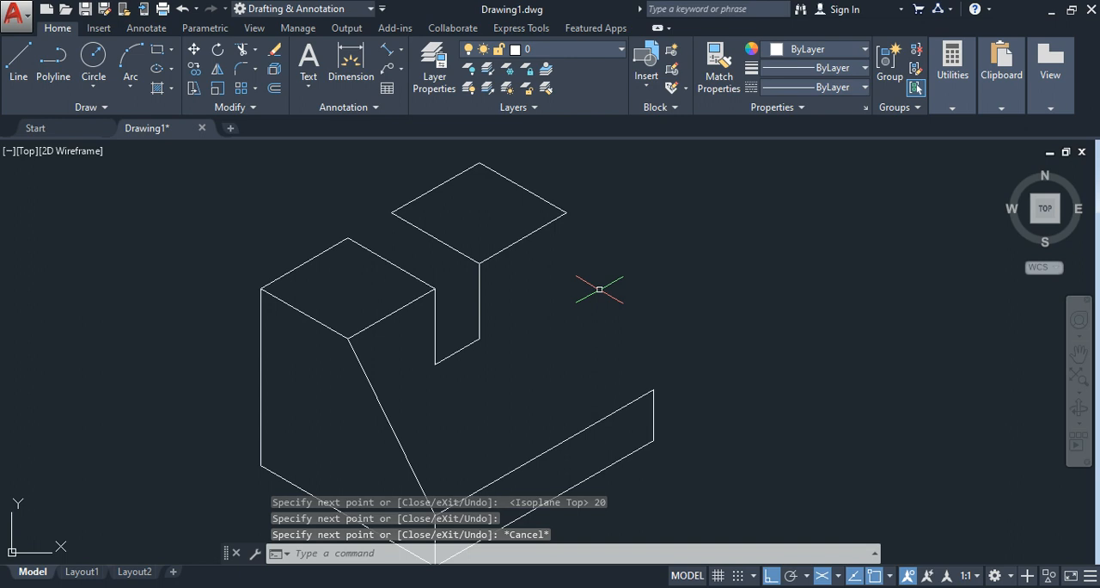
Step: Draw the far sloping edge from the far top face's front corner down to the base front's upper far corner, and check the reference image
key(F5)
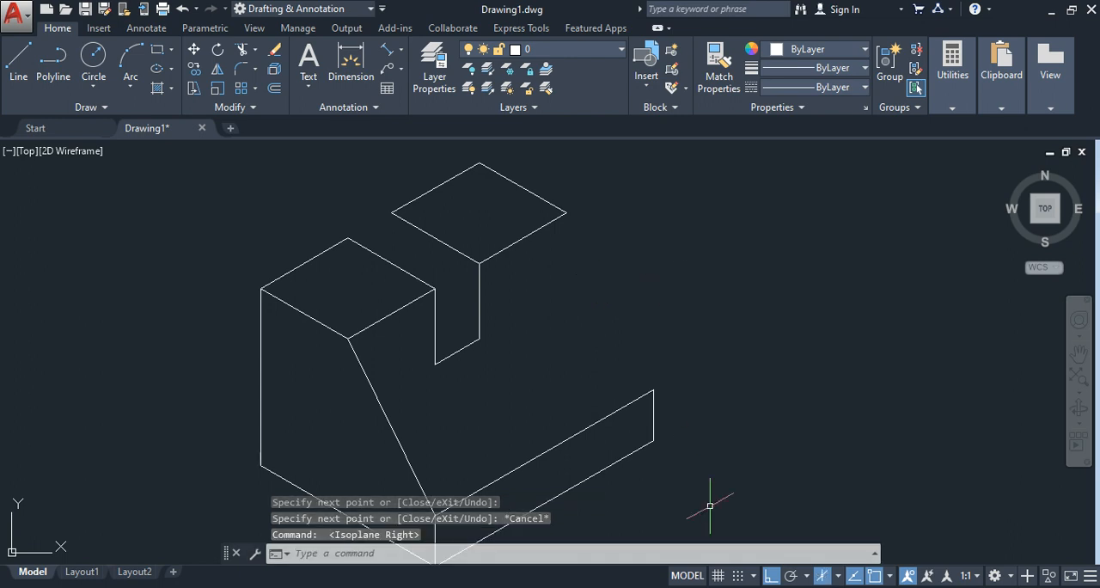
click(712, 586)
click(746, 353)
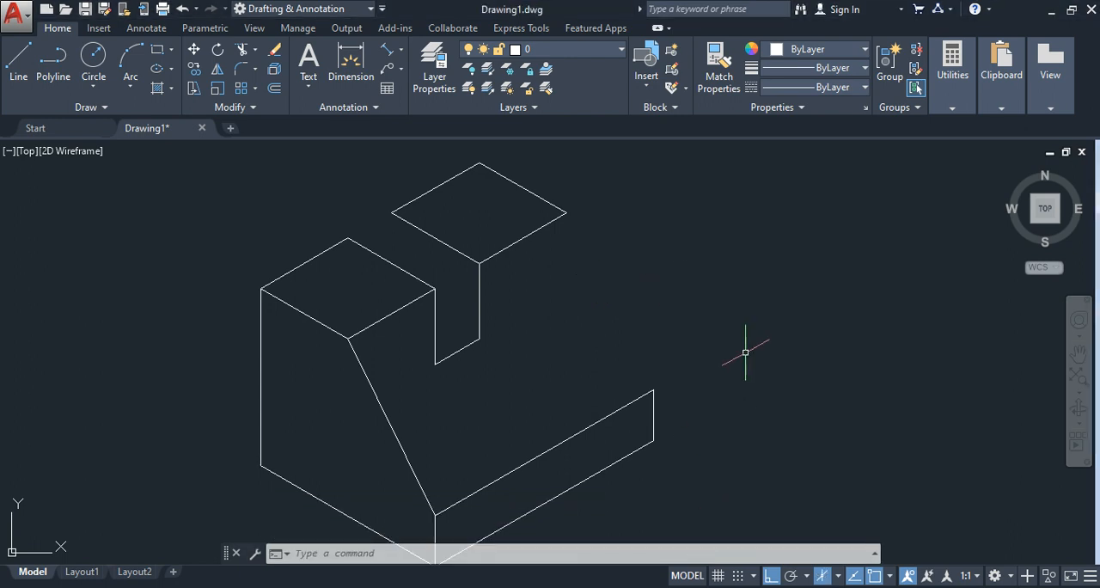
click(19, 74)
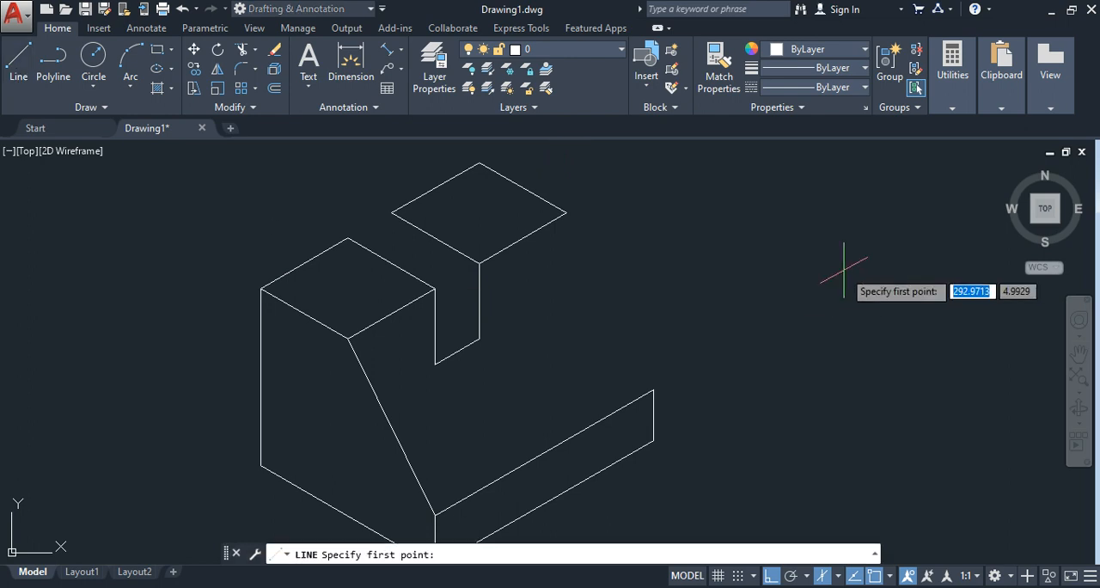
click(566, 213)
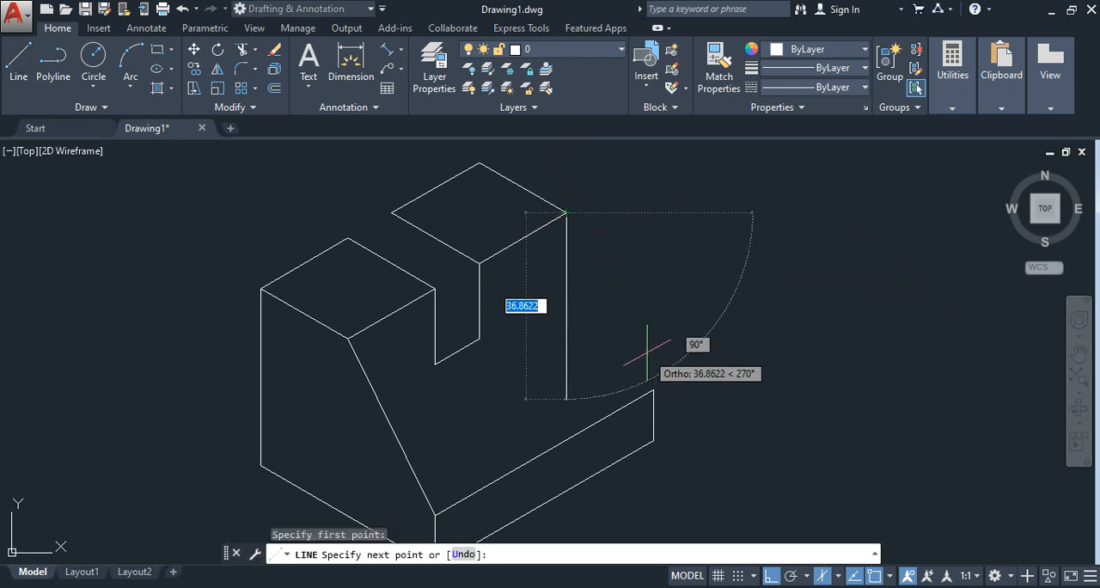
key(F5)
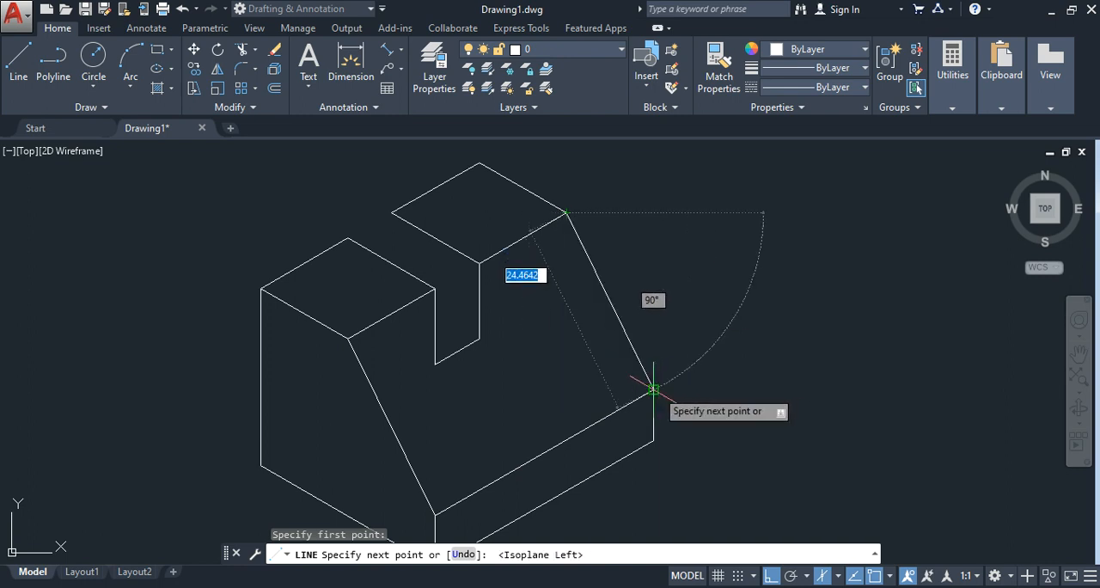
click(653, 390)
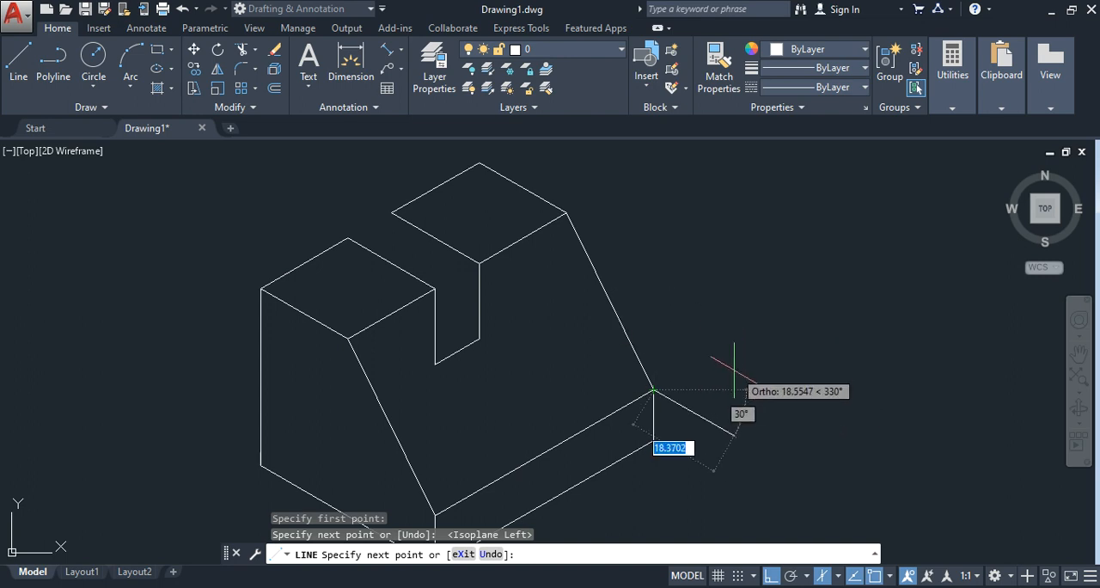
key(alt+Tab)
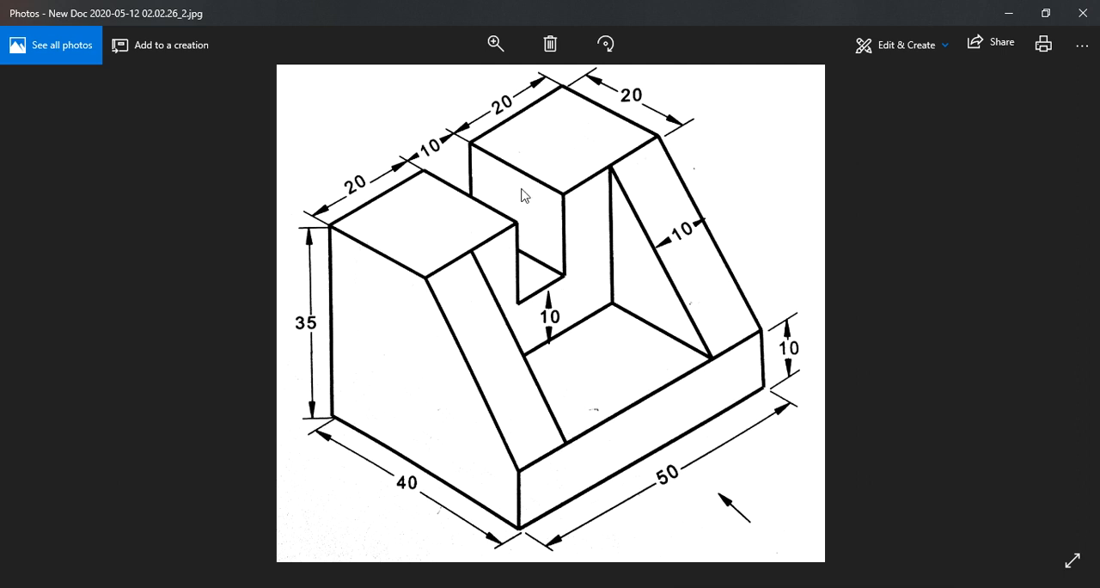
key(alt+Tab)
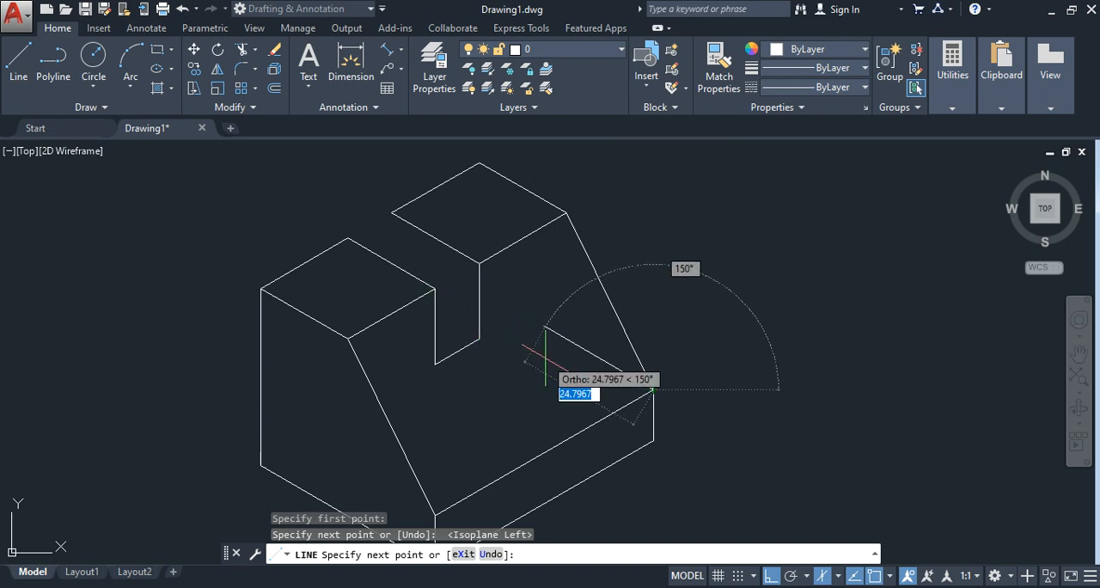
key(Escape)
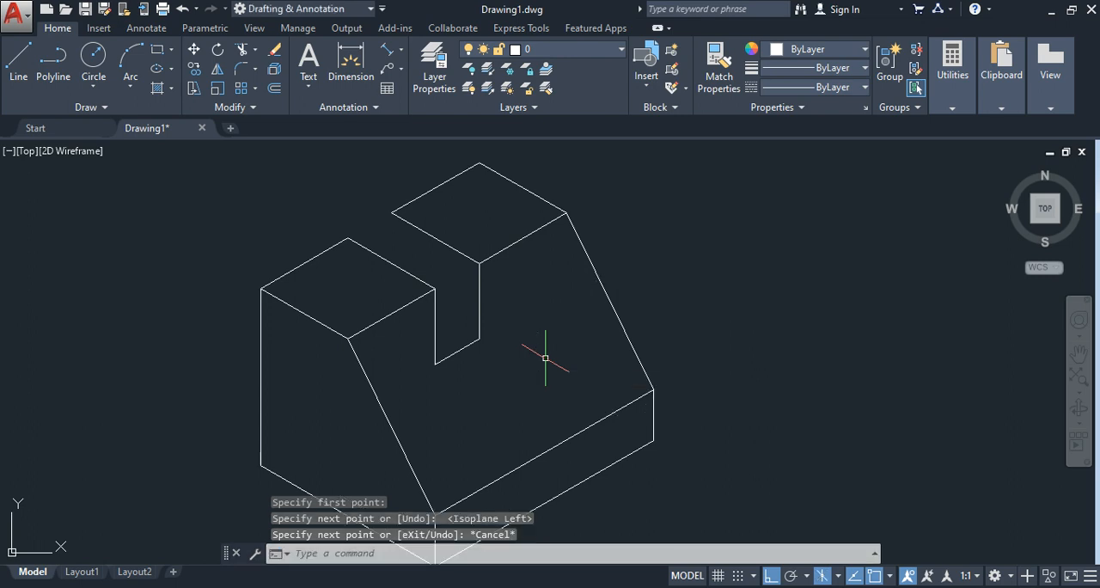
Step: On the left isoplane, draw a vertical line about 14.4 units long down from the far top face's slot-side back corner
click(18, 58)
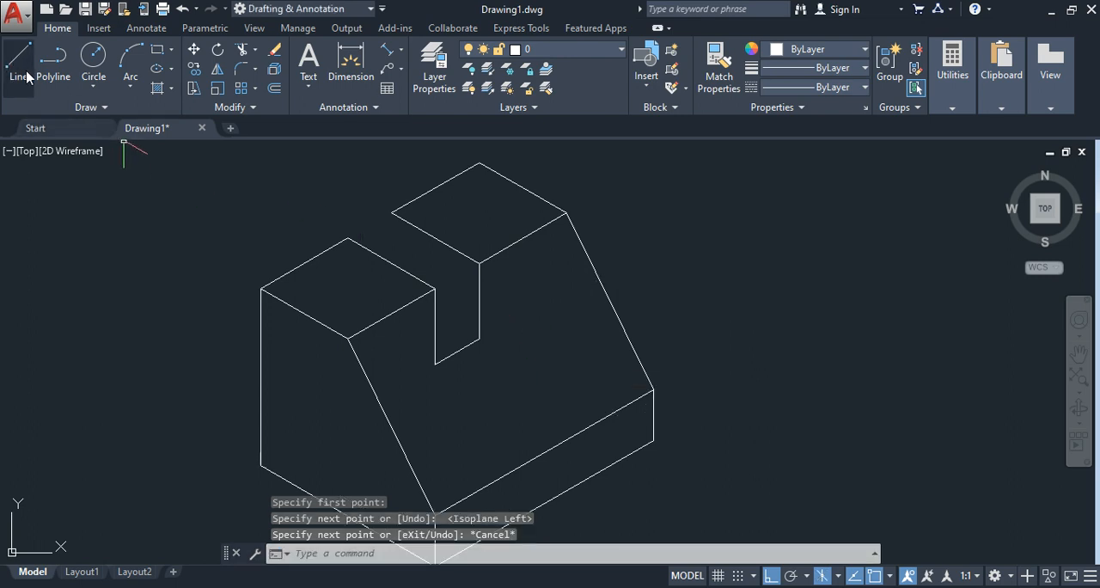
click(391, 212)
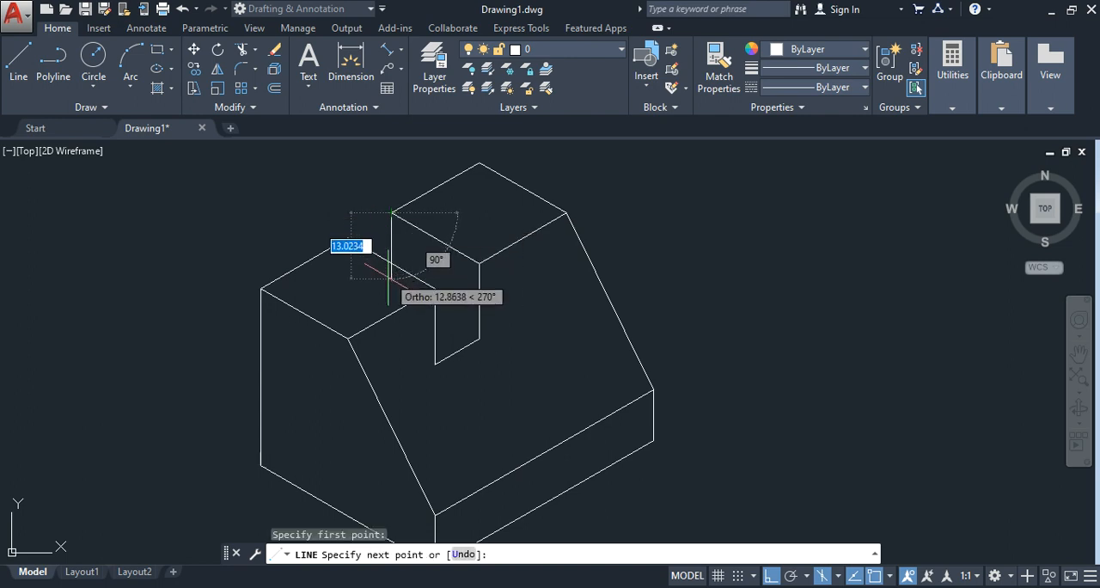
scroll(391, 277, up, 2)
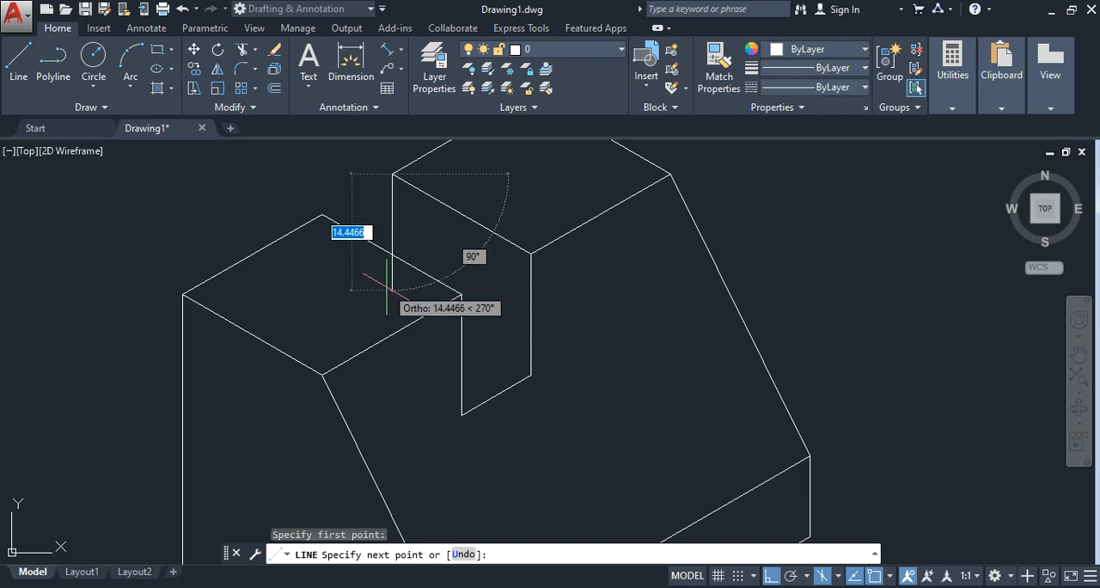
click(386, 288)
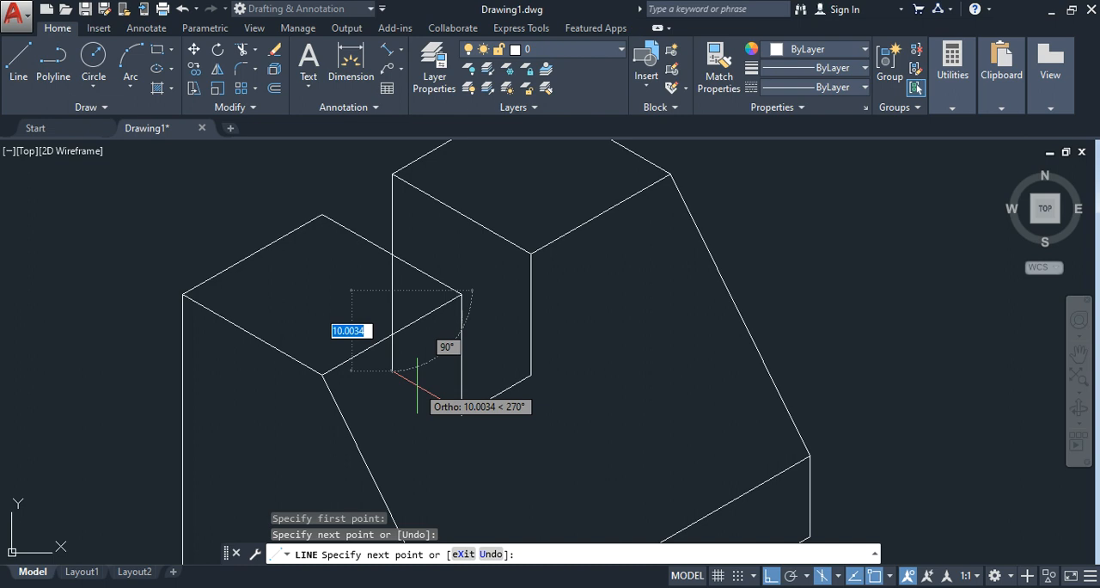
key(Escape)
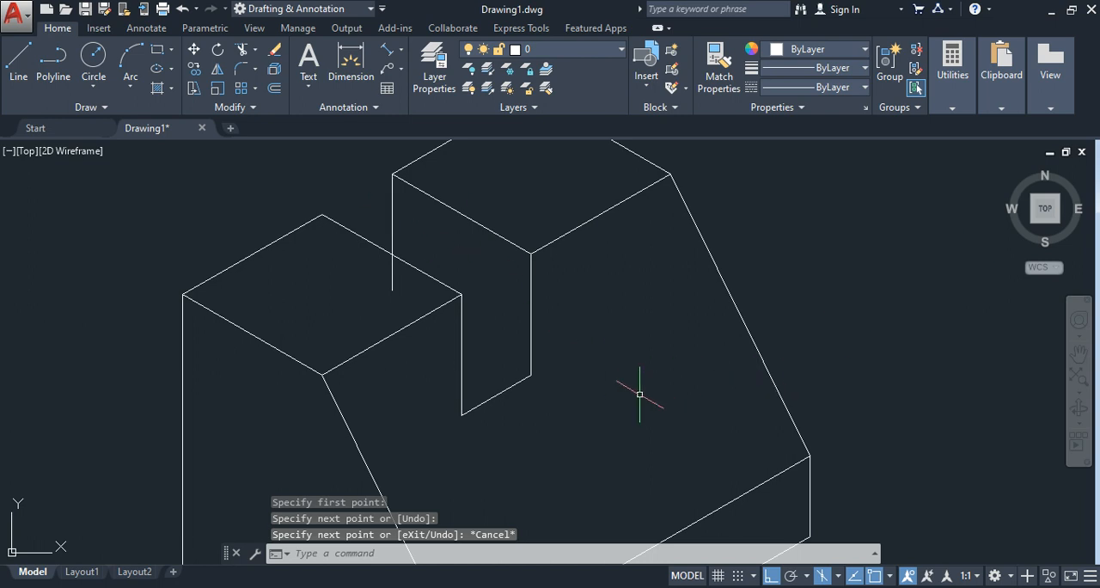
Step: Draw a line about 12 units long at 150° from the slot's far bottom corner, crossing the slot's near vertical edge
click(18, 60)
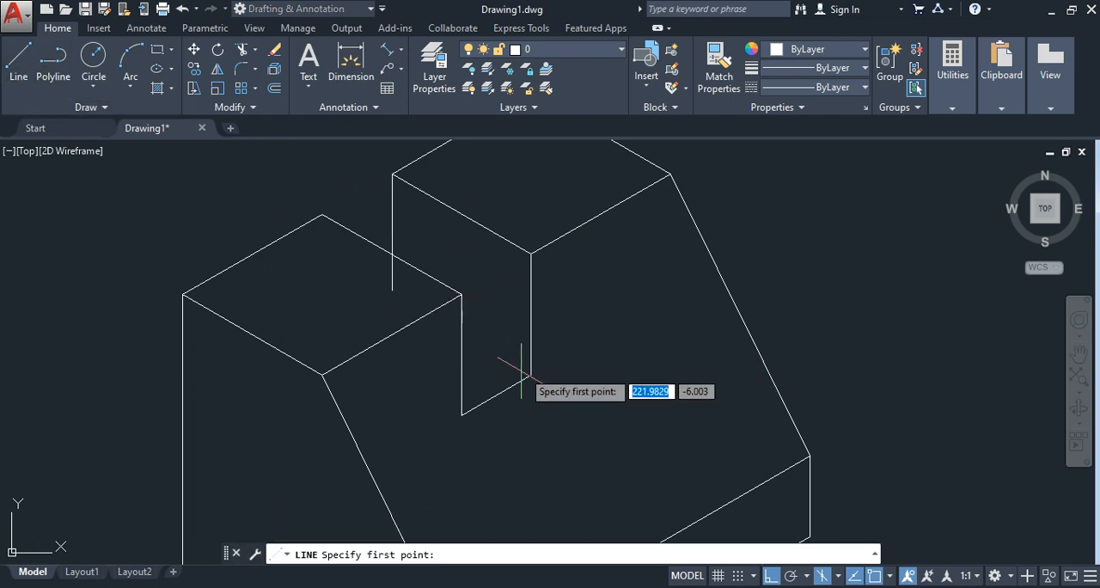
click(531, 375)
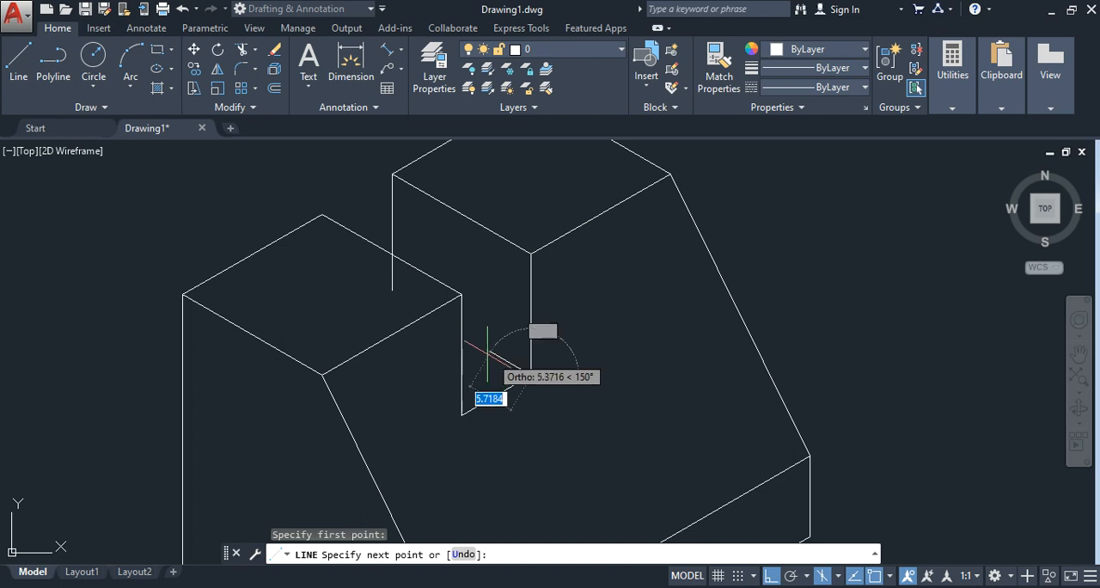
scroll(462, 334, up, 4)
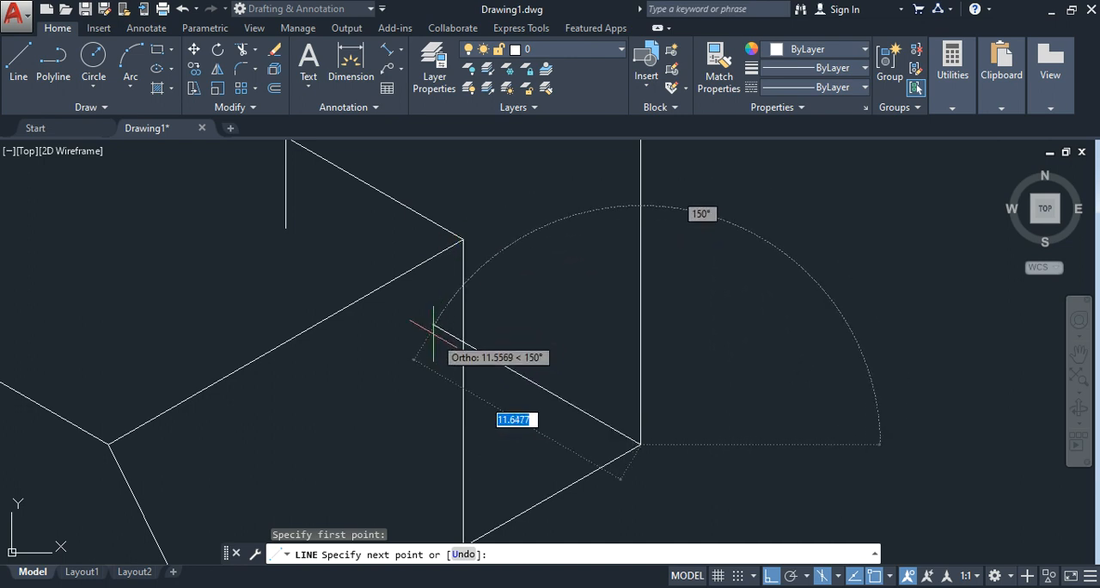
click(430, 322)
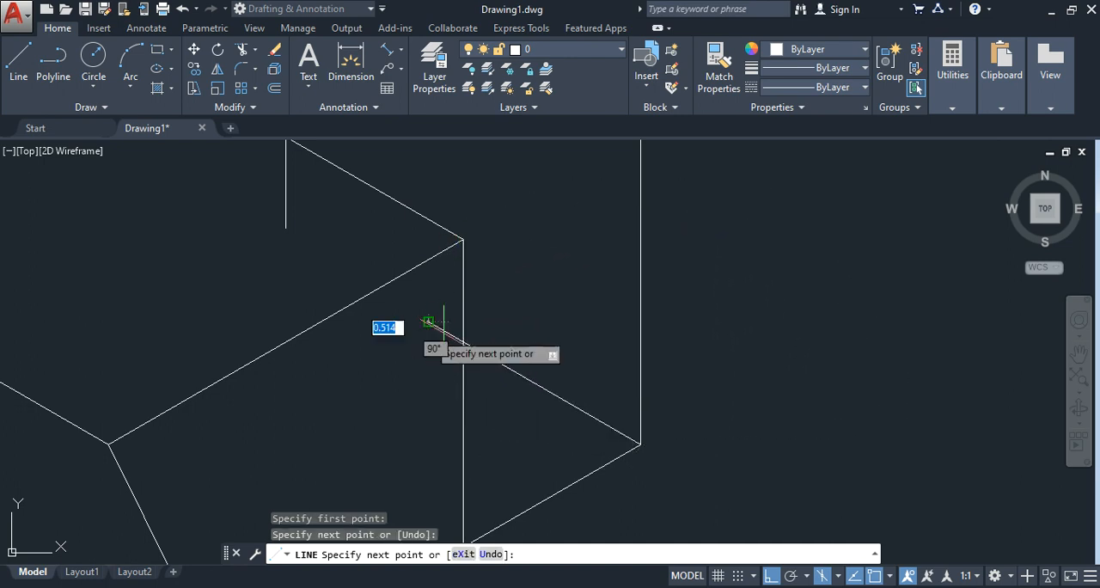
key(Escape)
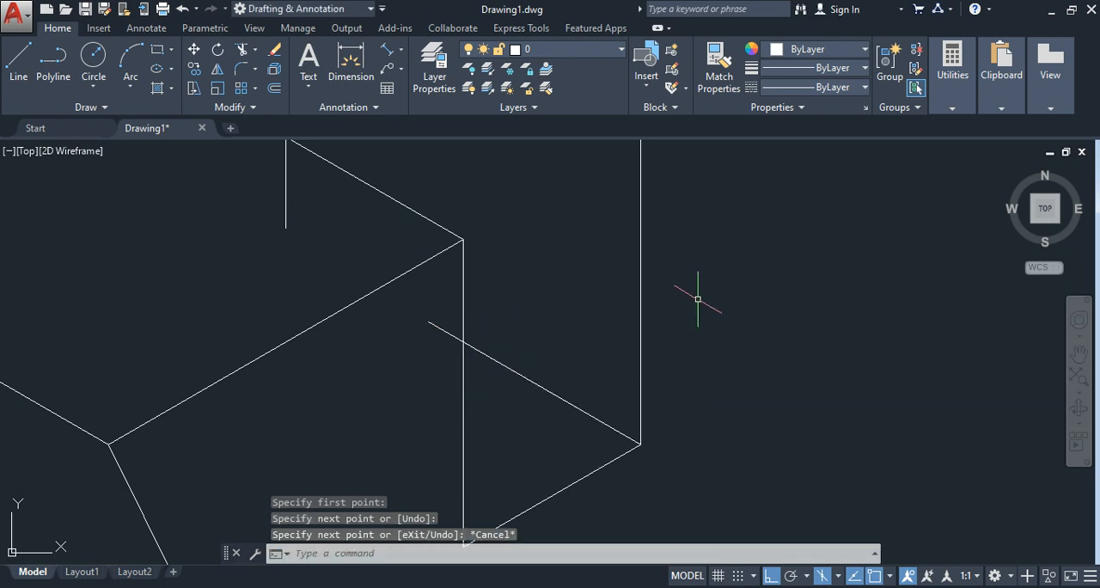
Step: Trim the end of the slot-floor line that extends past the slot's near vertical edge
scroll(733, 320, down, 4)
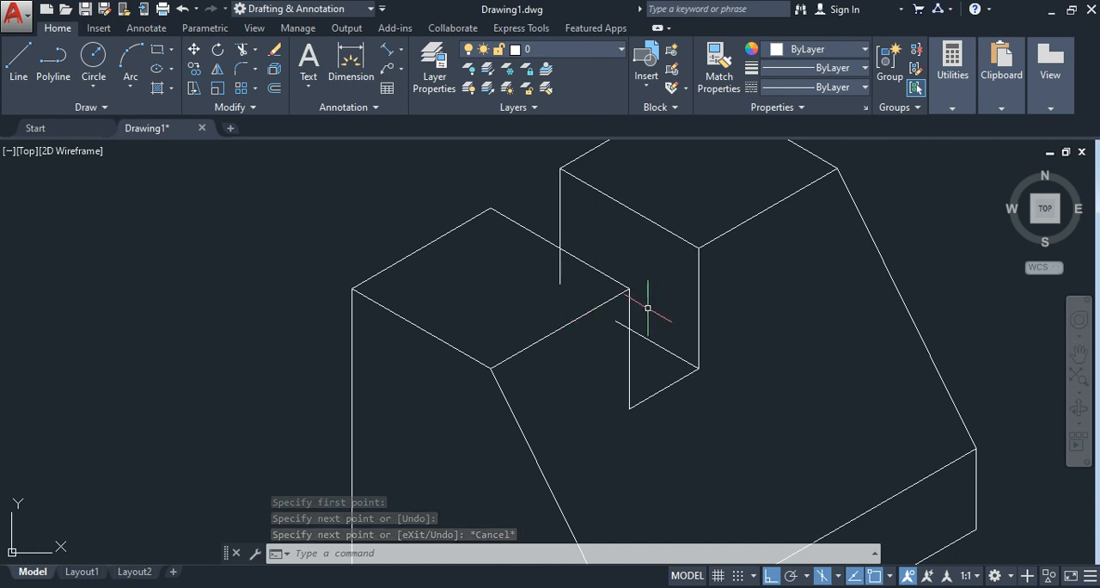
scroll(645, 308, down, 2)
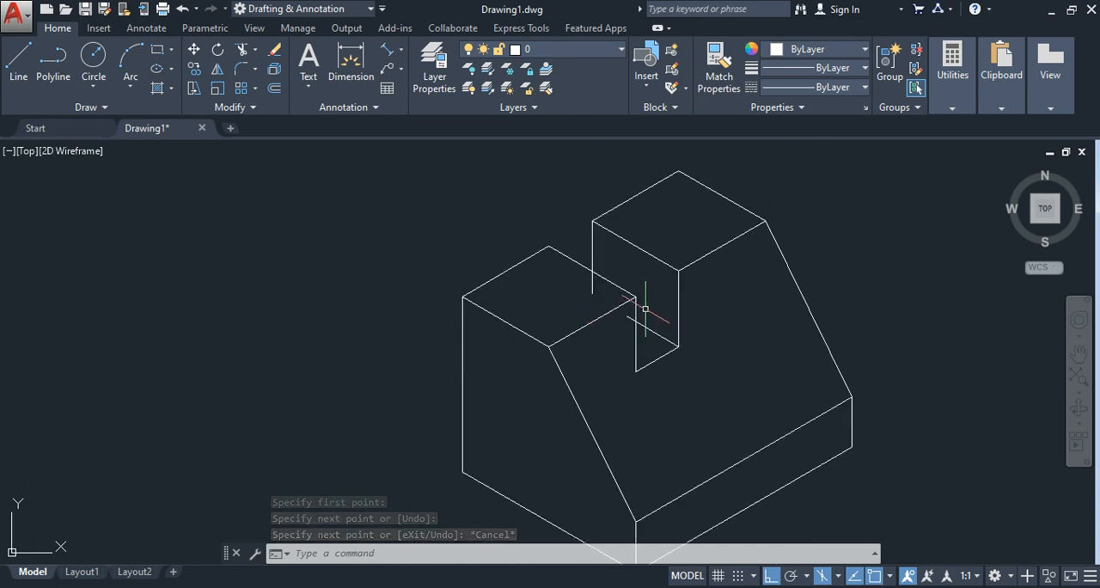
click(244, 53)
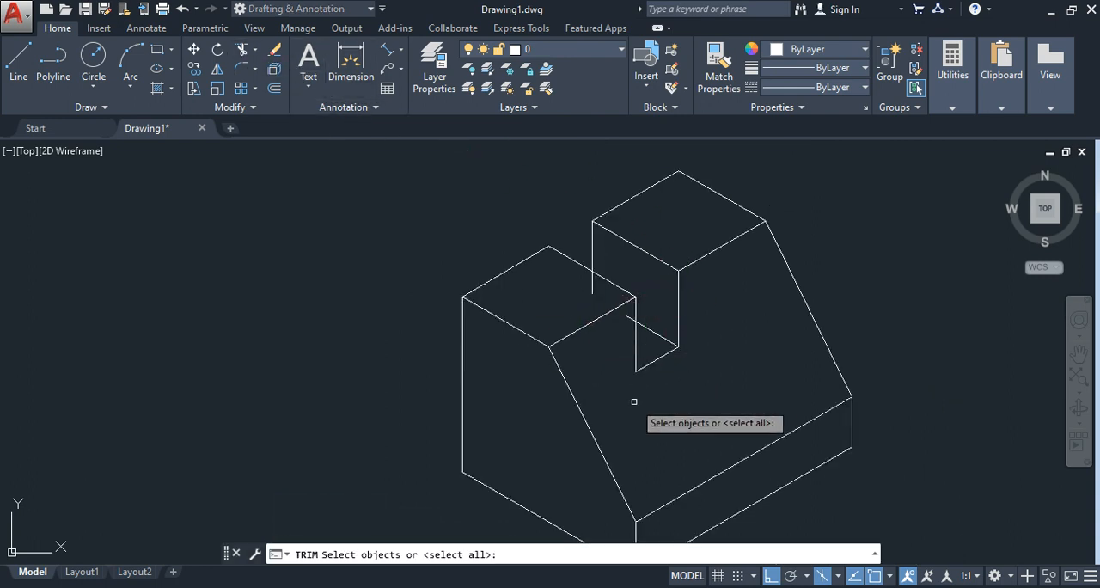
scroll(664, 375, up, 2)
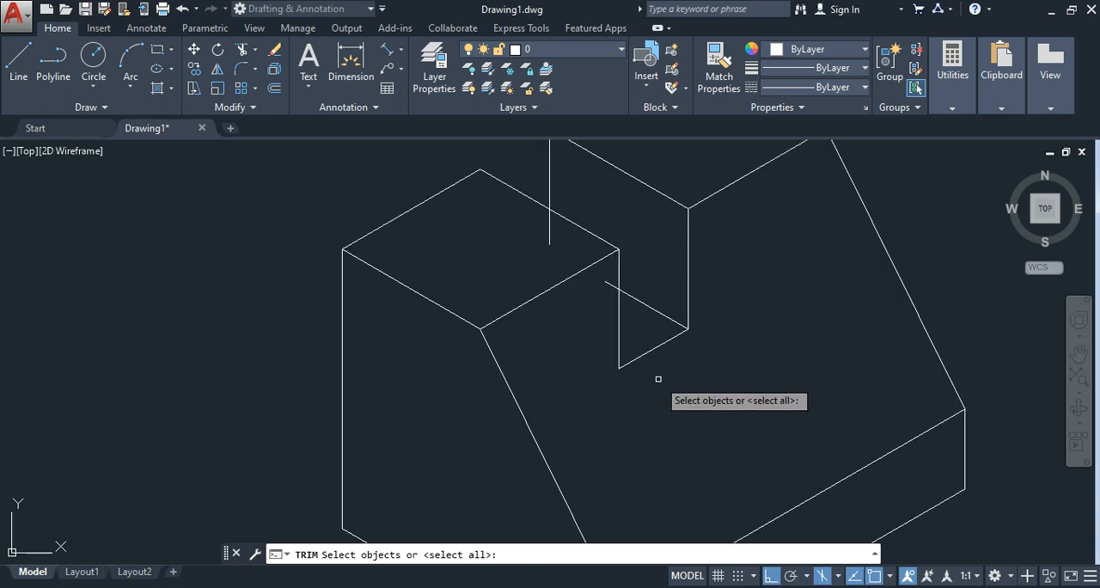
click(619, 316)
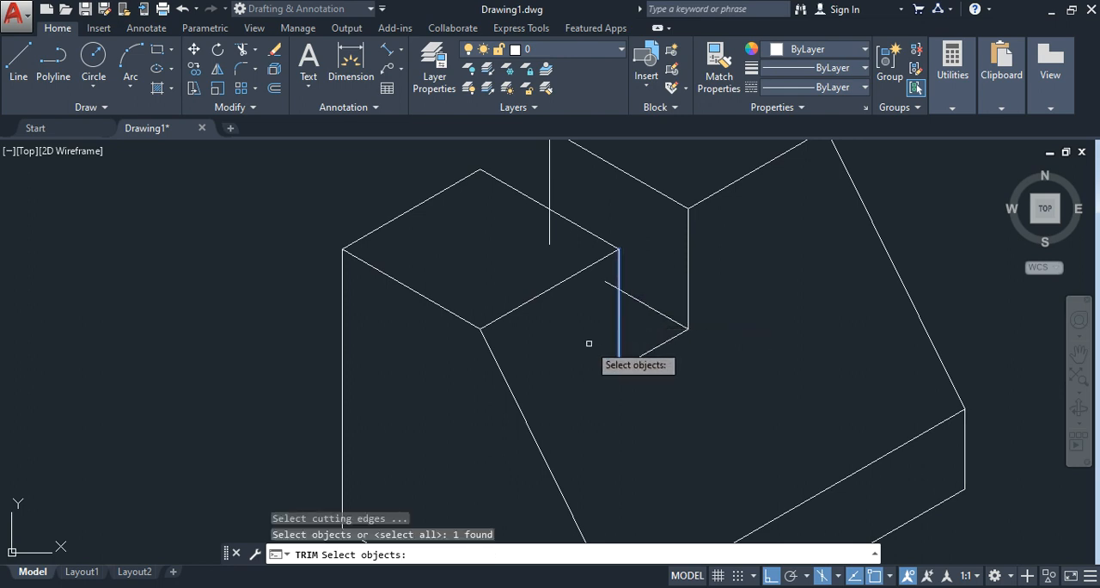
key(Return)
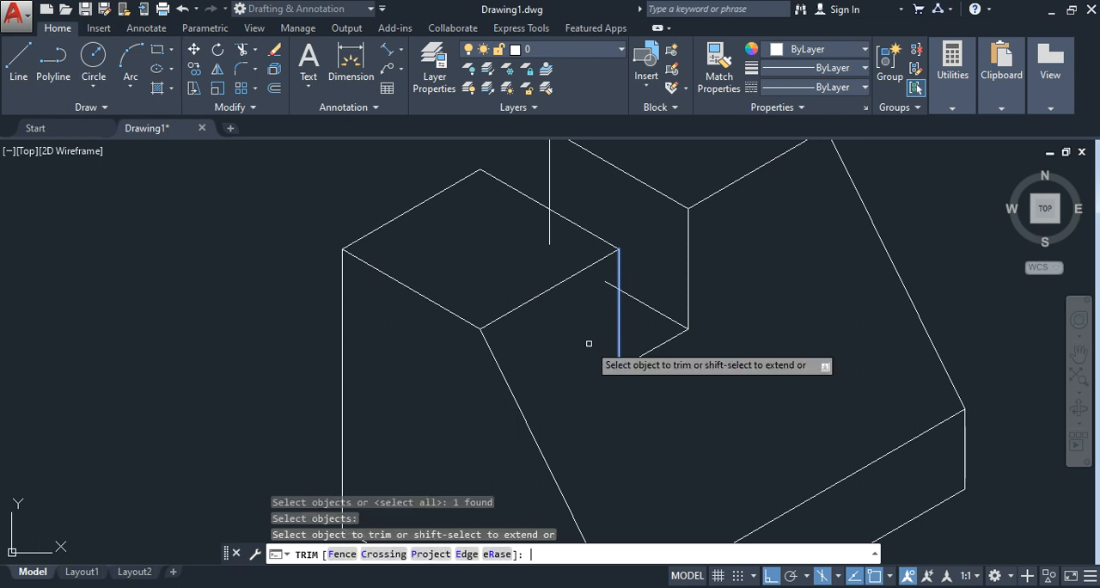
click(612, 283)
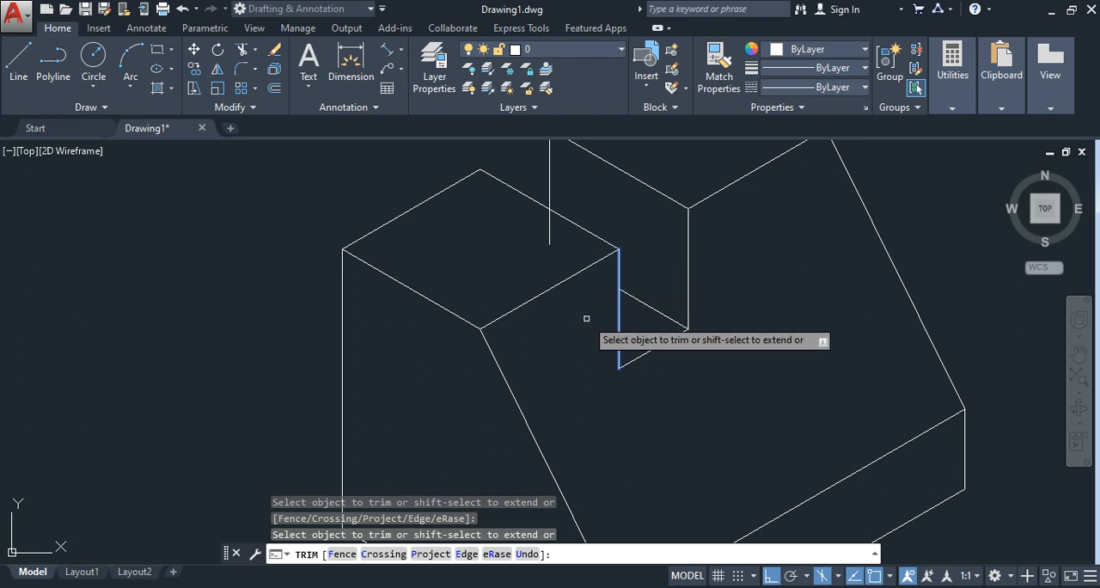
key(Return)
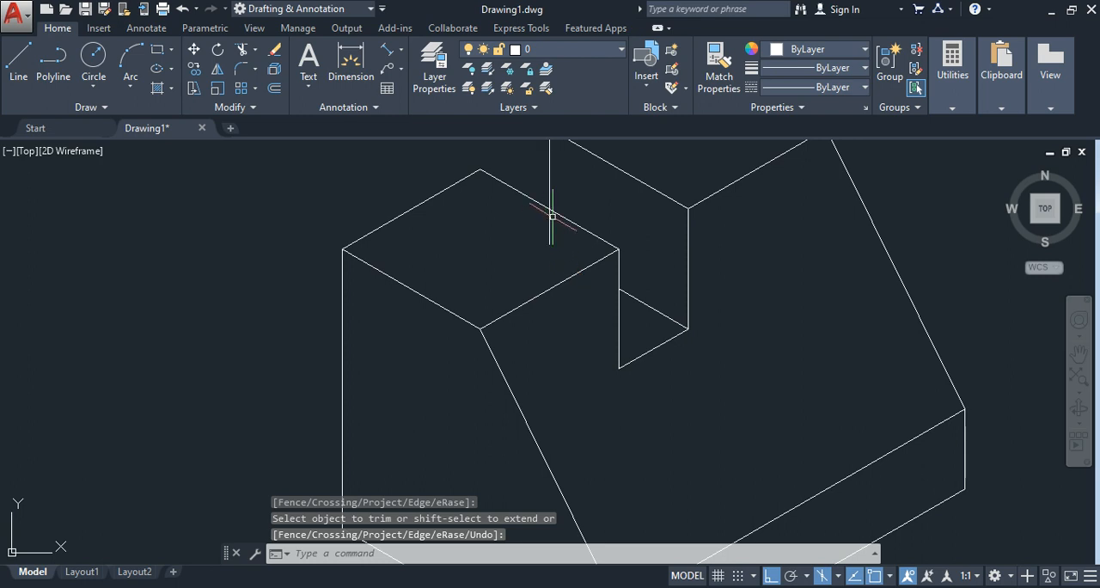
Step: Trim the back vertical line where it extends below the near top face's slot-side edge
click(244, 54)
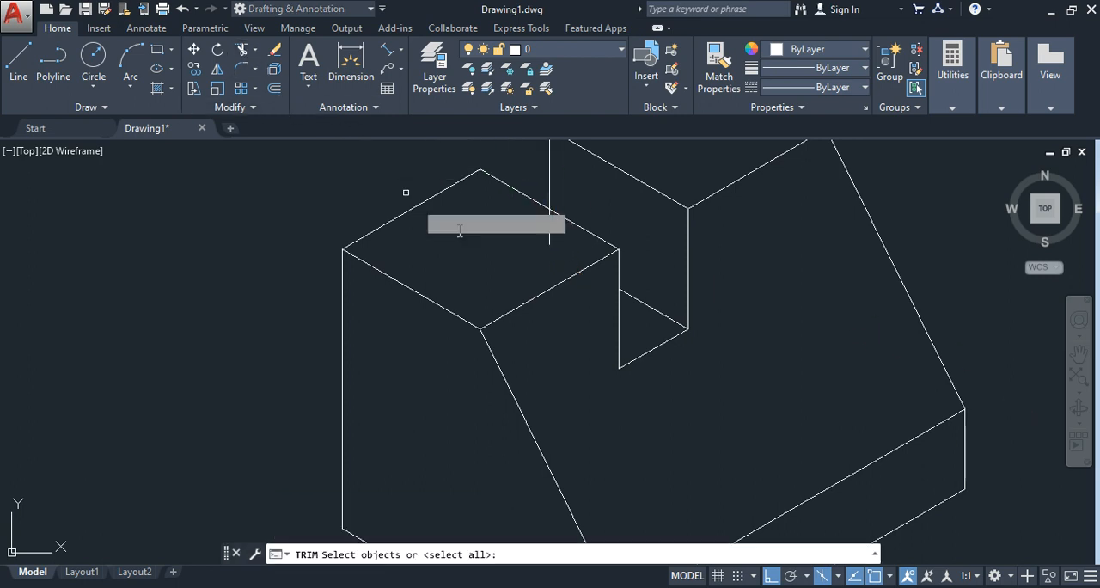
click(586, 230)
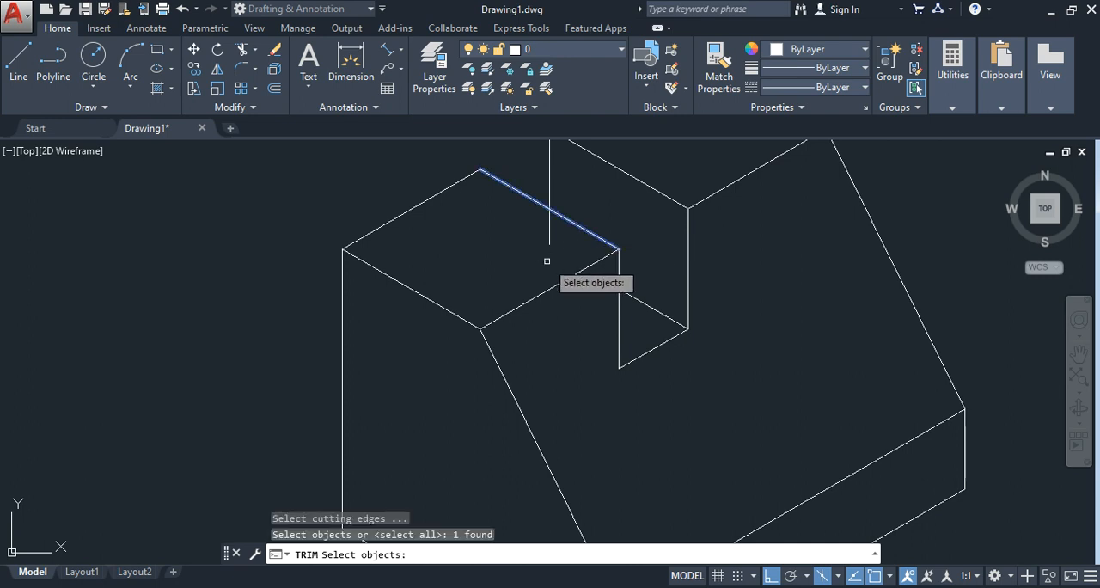
key(Return)
click(550, 229)
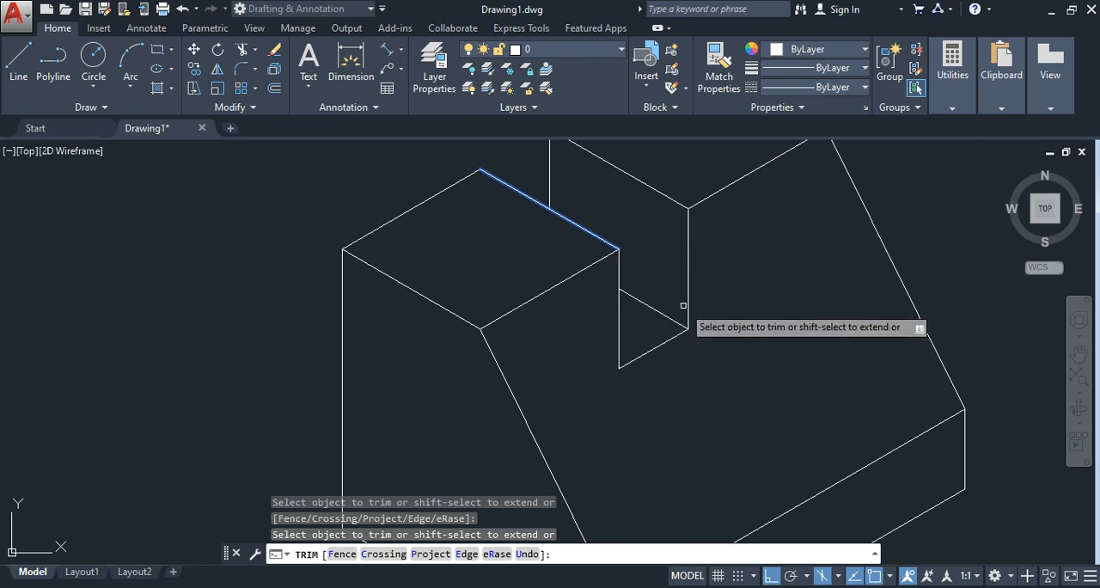
scroll(670, 304, down, 4)
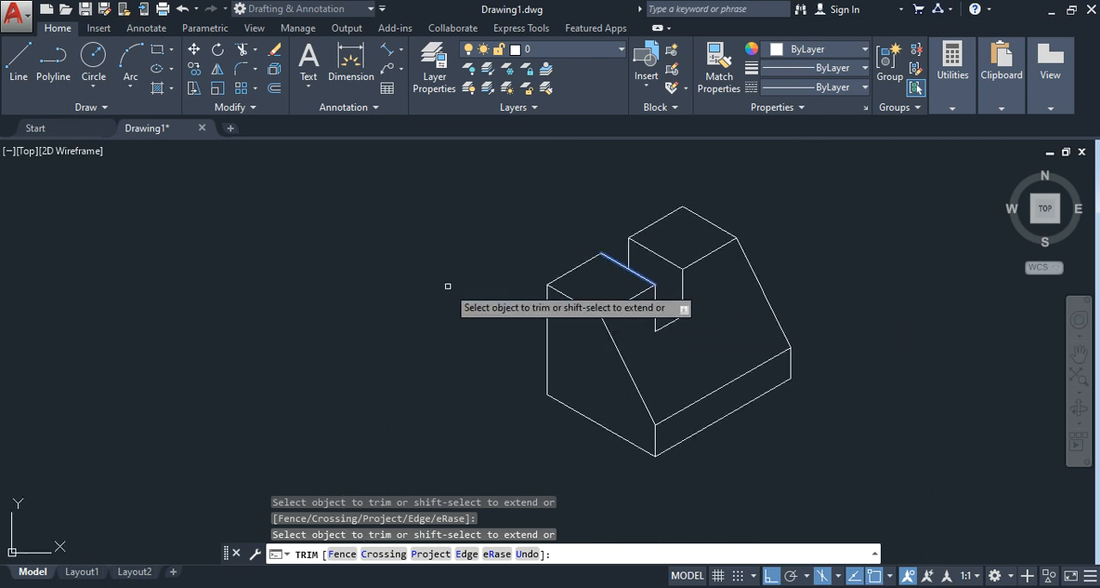
key(Escape)
scroll(439, 305, up, 2)
mouse_move(508, 313)
middle_down()
mouse_move(417, 319)
mouse_move(216, 295)
middle_up()
scroll(216, 295, up, 2)
scroll(381, 299, down, 4)
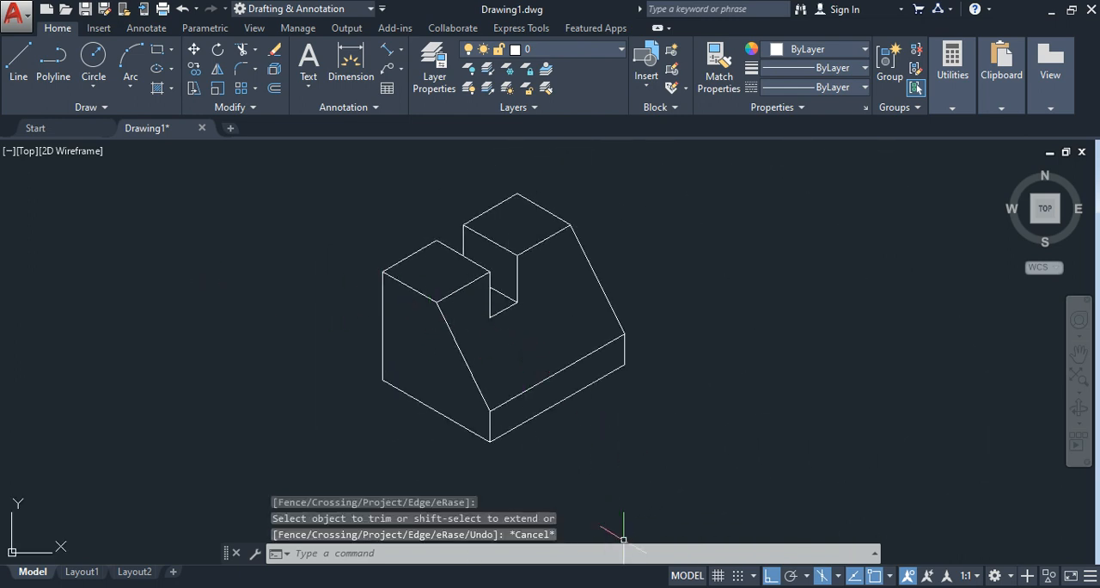
Step: On the right isoplane, copy the far sloping edge 10 units at 210° across the inclined front face
key(alt+Tab)
key(F5)
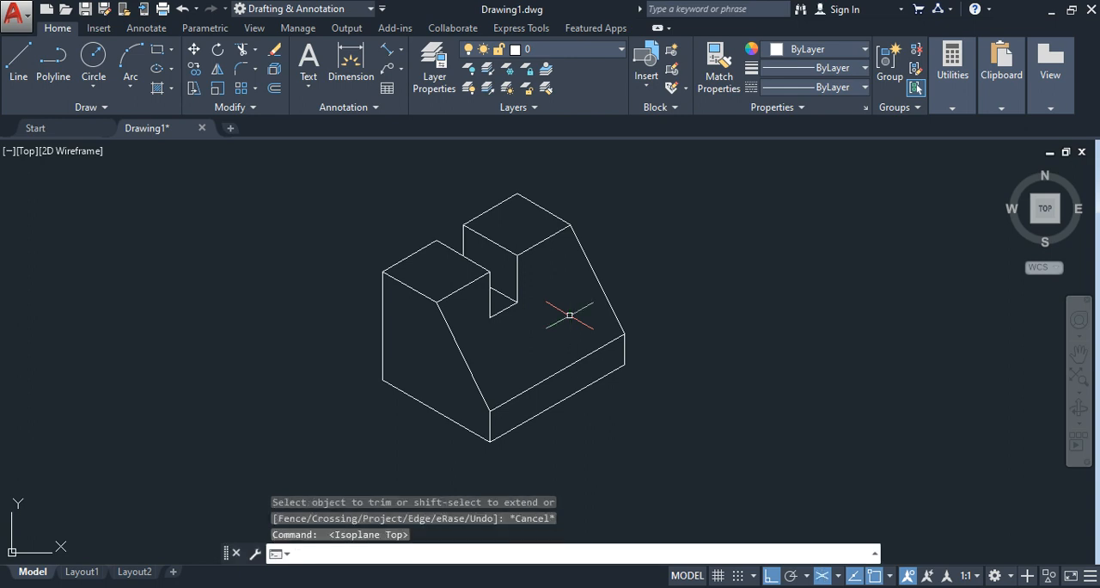
key(F5)
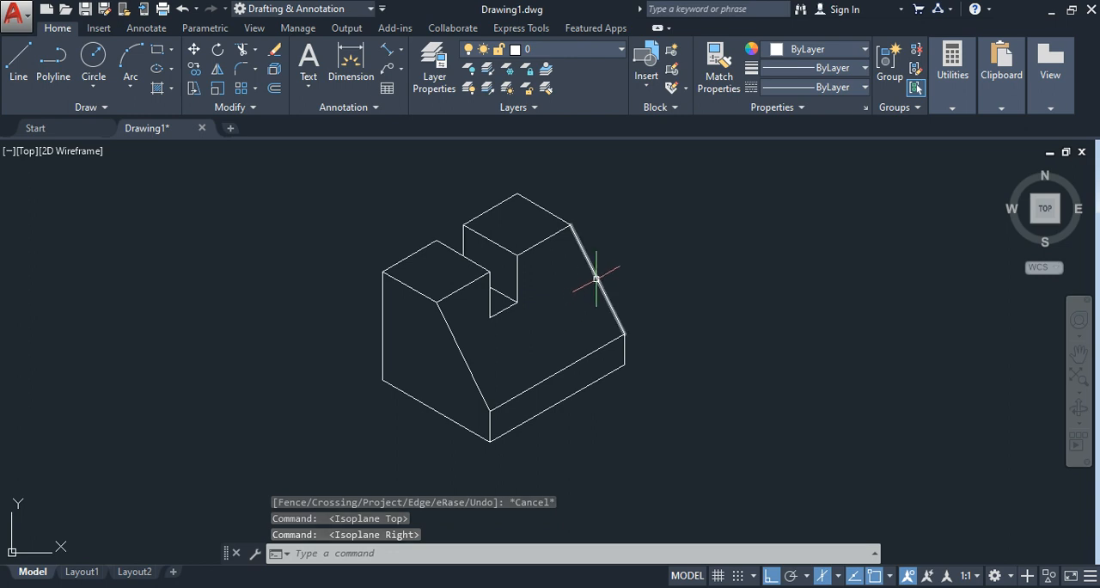
scroll(650, 312, up, 2)
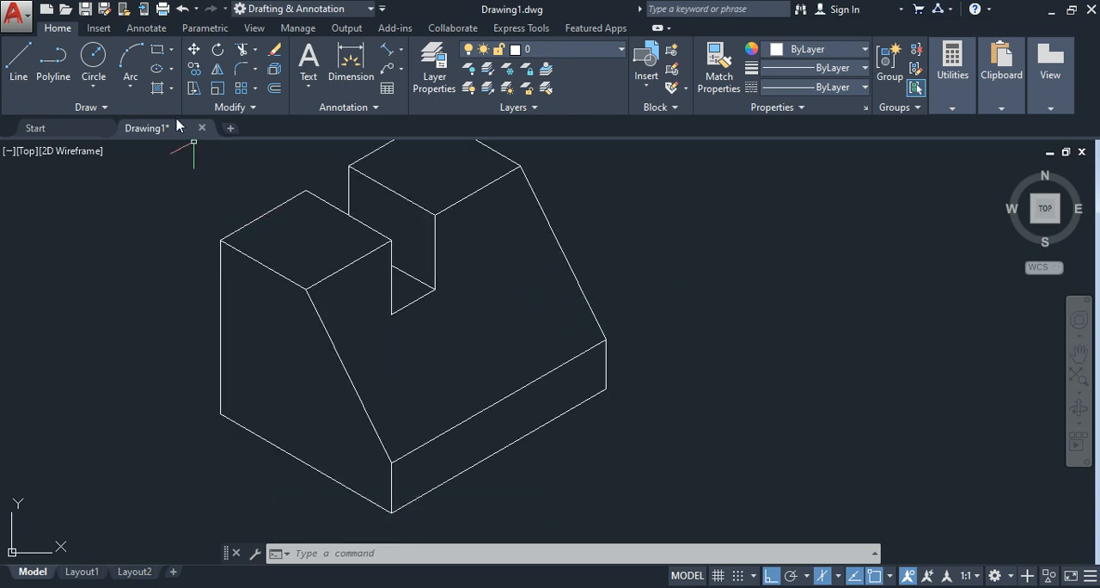
click(194, 68)
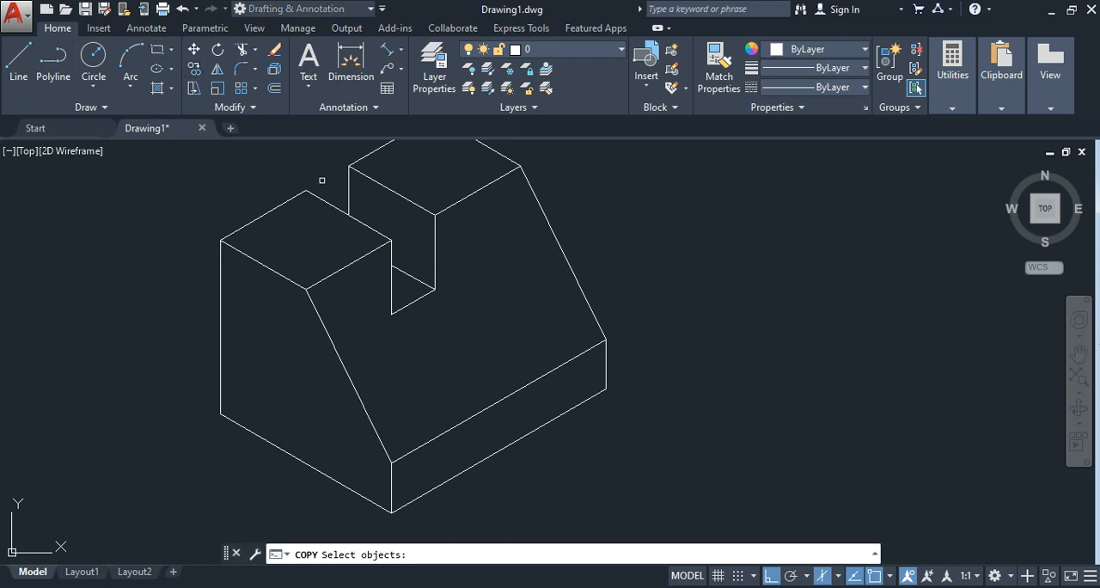
click(559, 247)
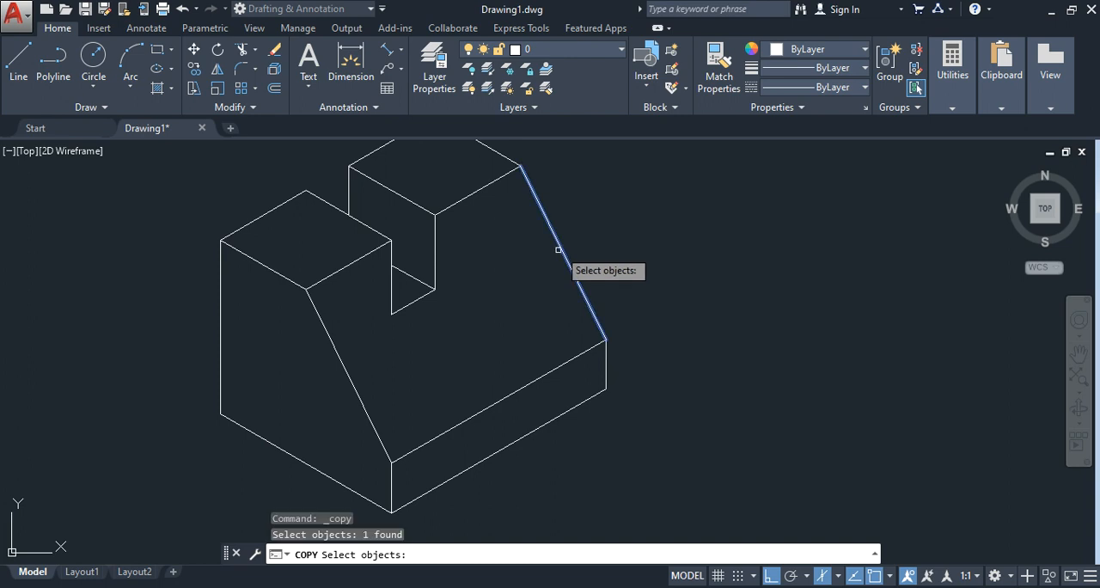
key(Return)
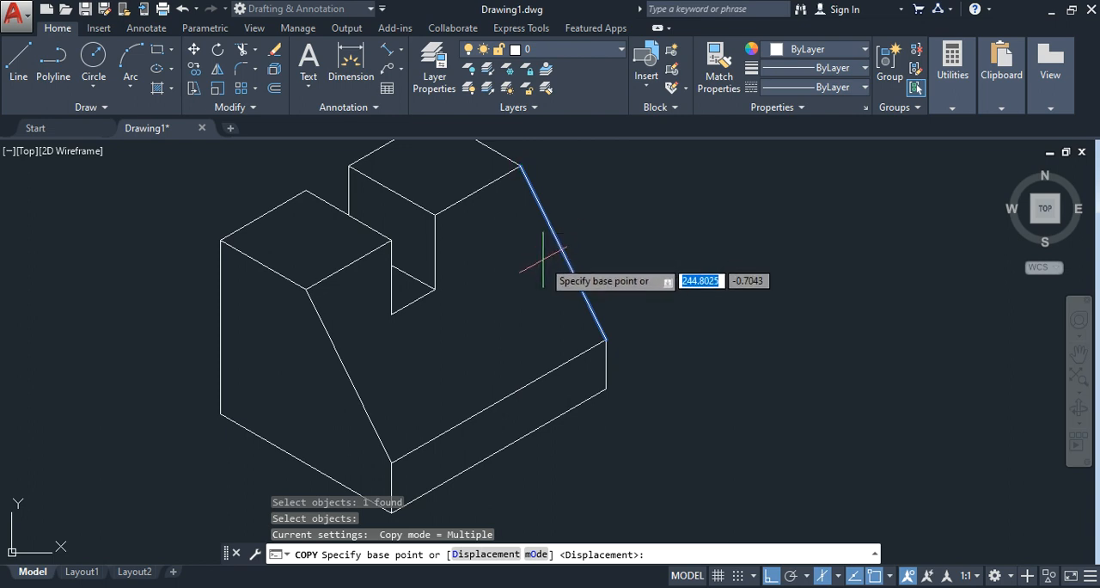
scroll(547, 255, up, 2)
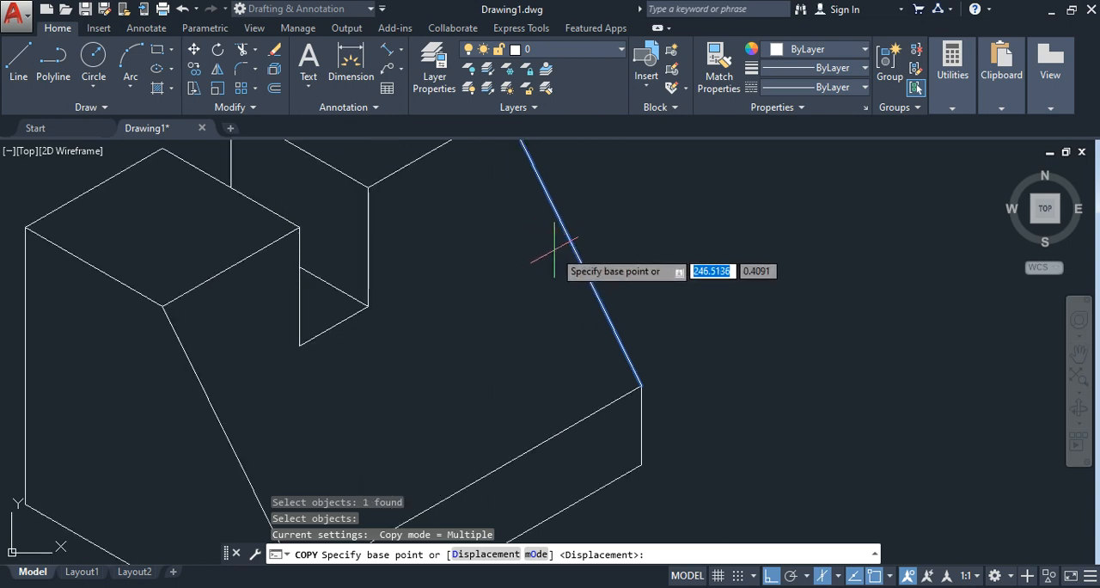
click(557, 245)
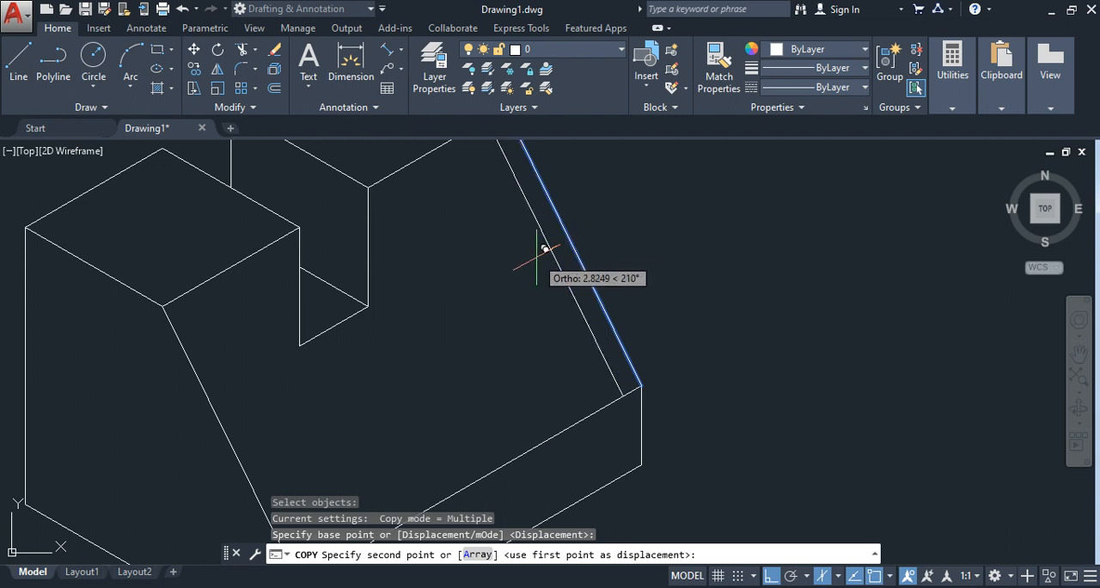
text(10)
key(Return)
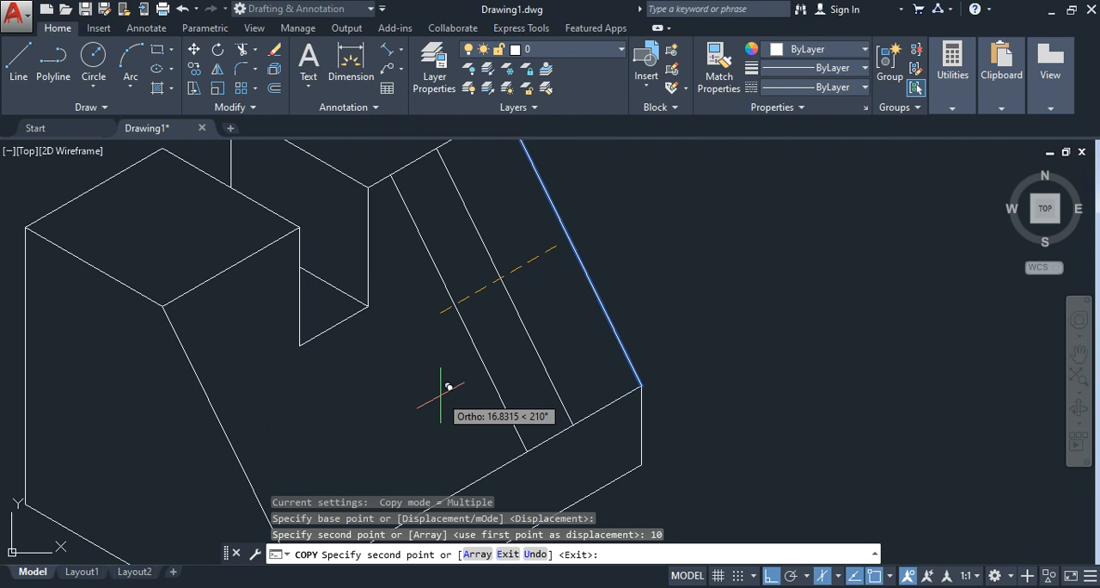
key(Escape)
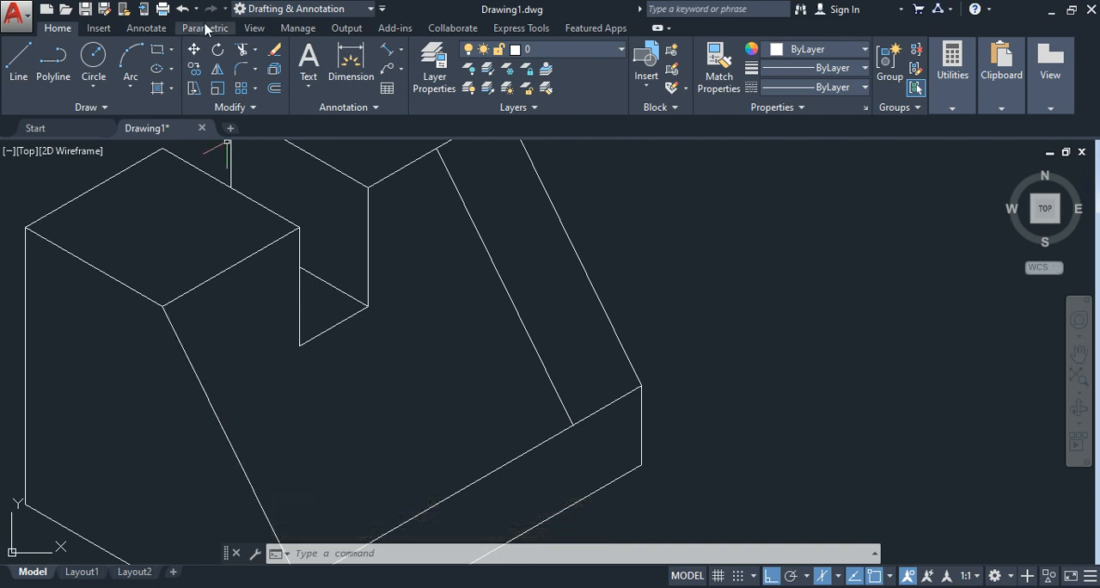
Step: Copy the near sloping edge 10 units at 30° toward the middle of the inclined face
click(194, 68)
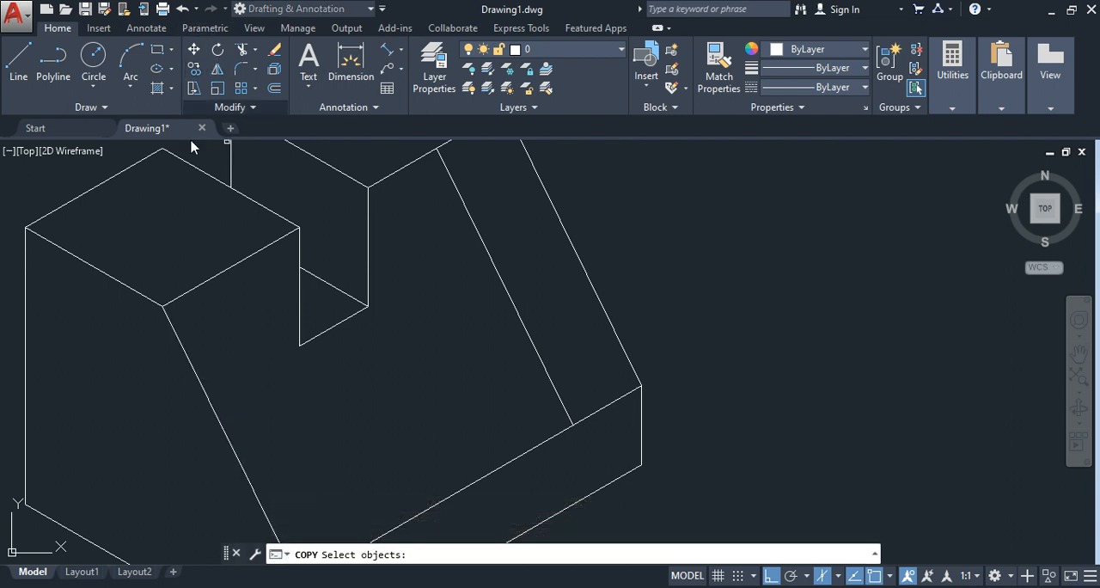
click(176, 353)
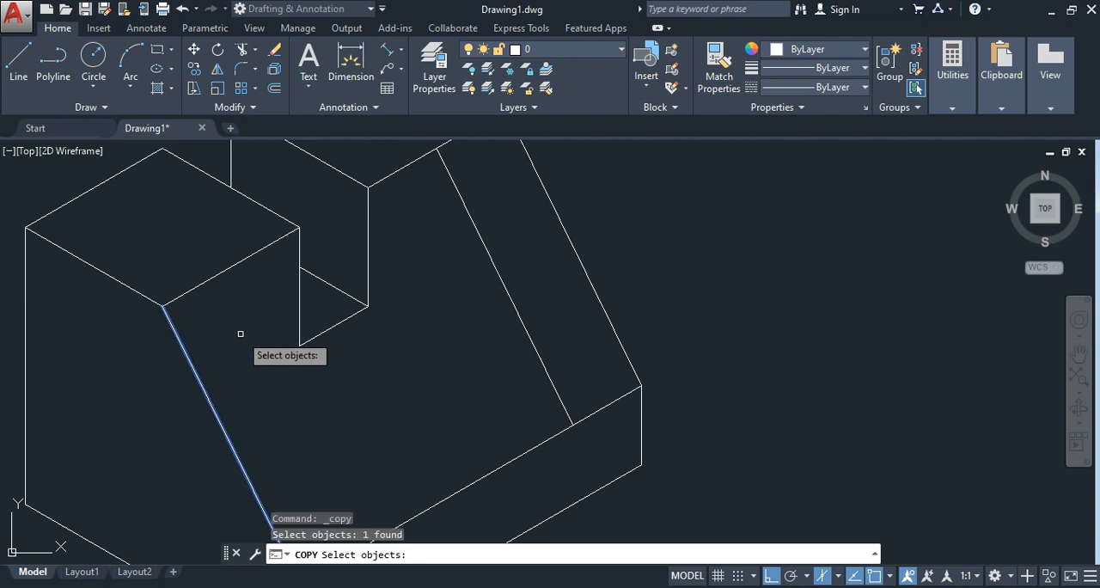
key(Return)
scroll(237, 383, up, 2)
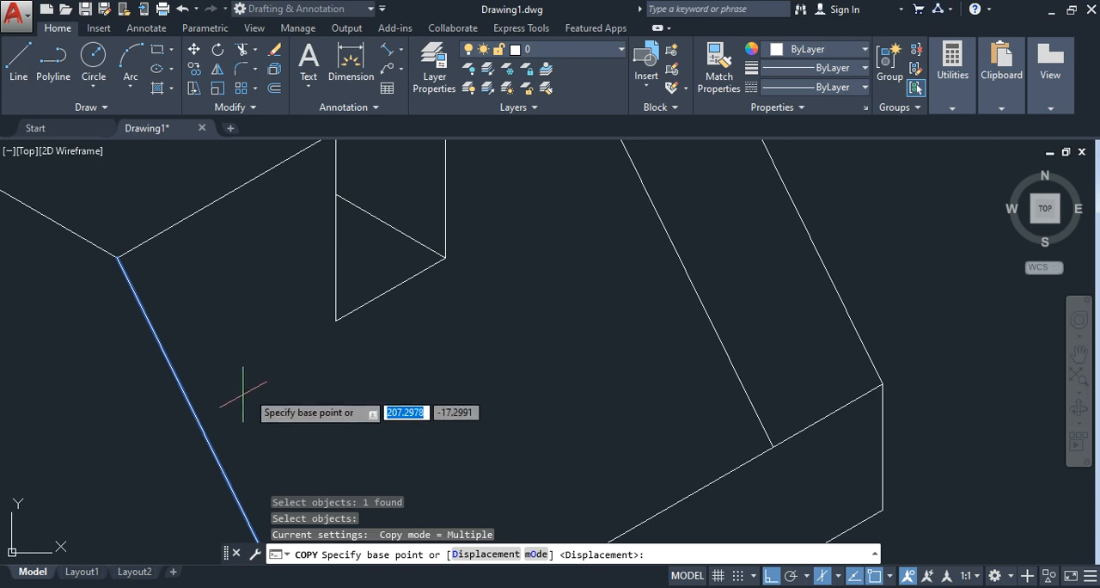
click(219, 415)
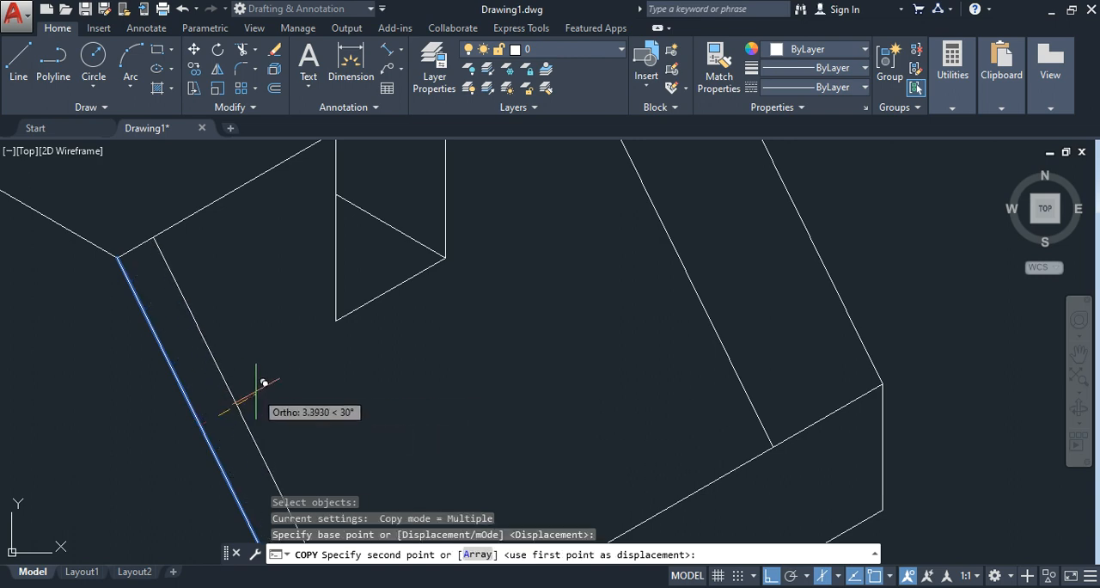
text(10)
key(Return)
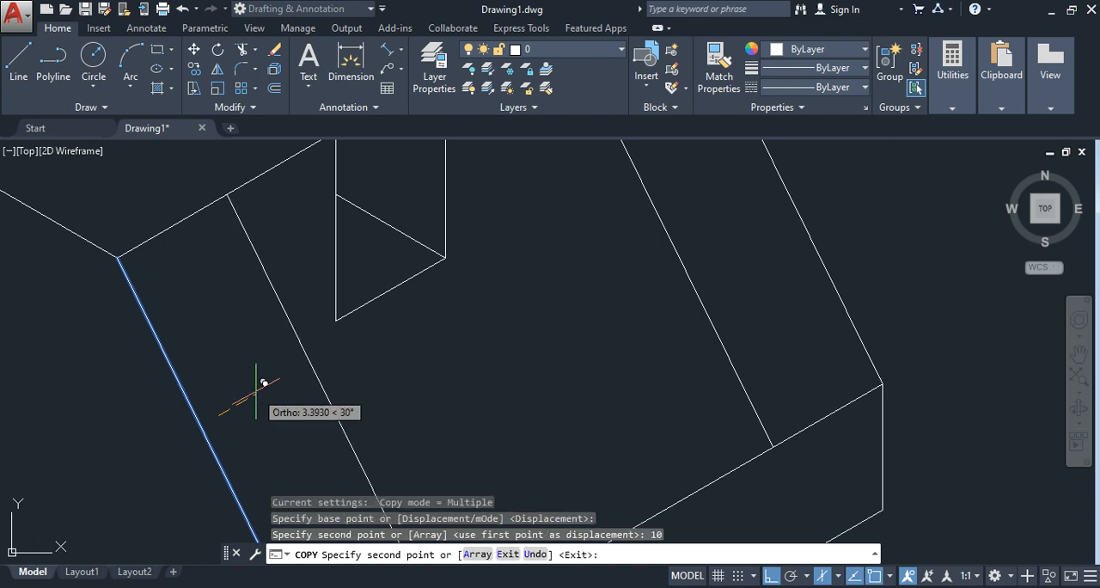
scroll(447, 315, down, 5)
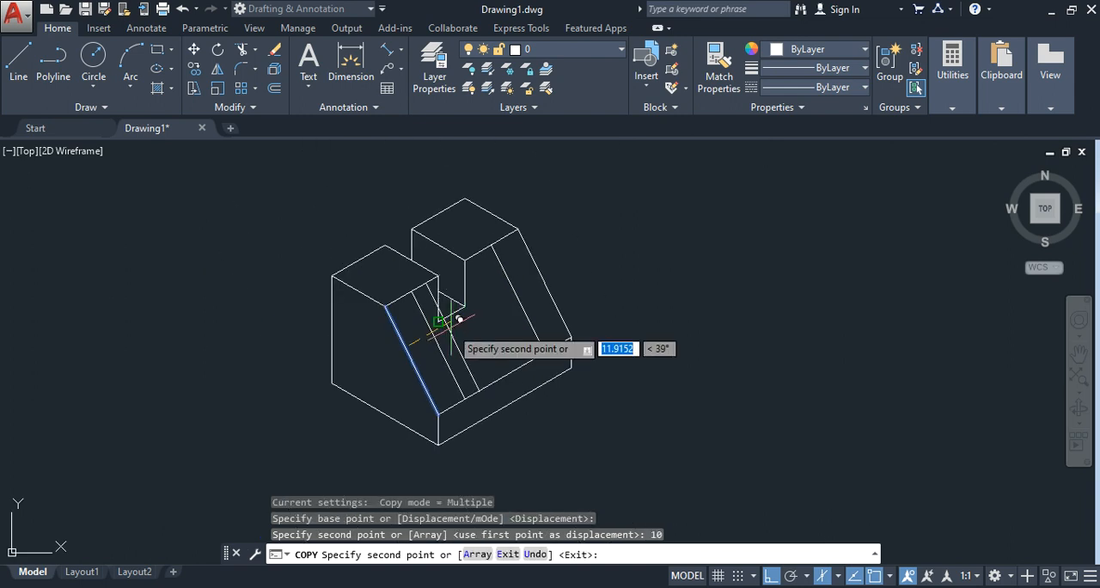
key(Escape)
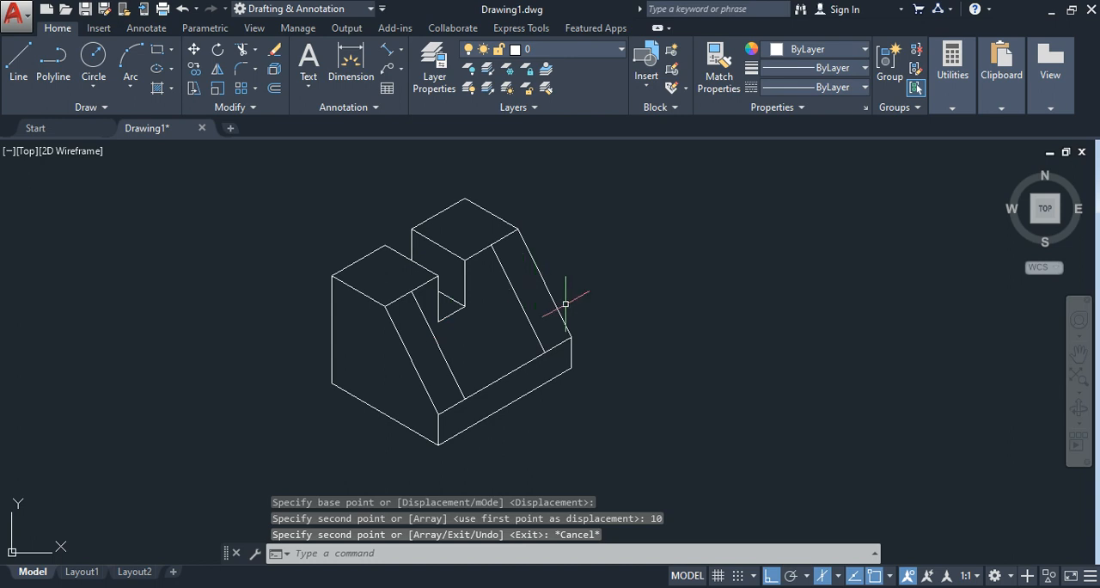
Step: Using the reference image, draw a 25-unit vertical line down from the upper end of the far inner sloping edge
scroll(663, 374, up, 2)
scroll(642, 350, down, 2)
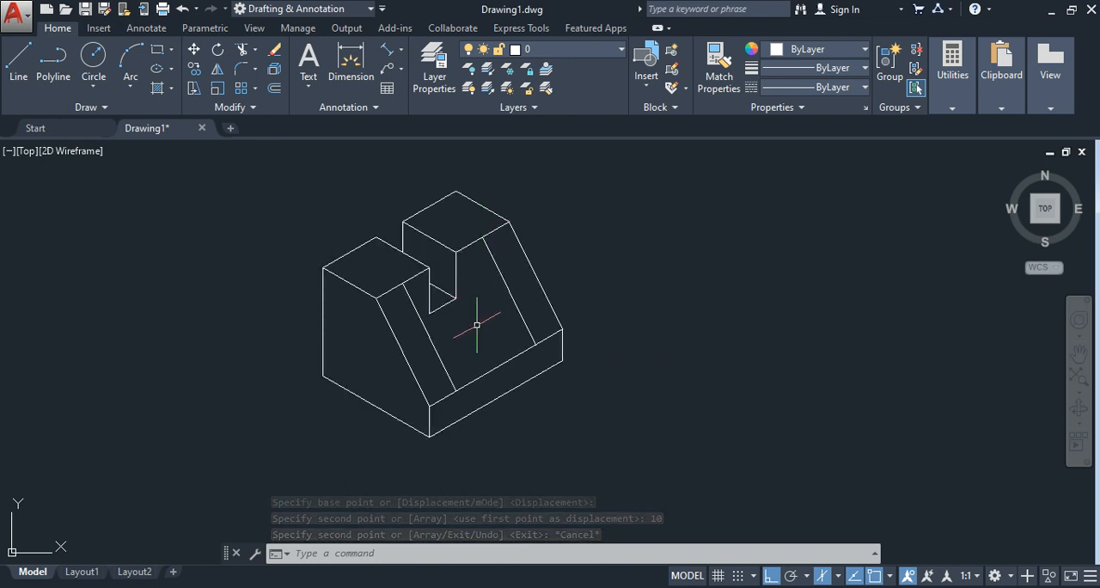
key(alt+Tab)
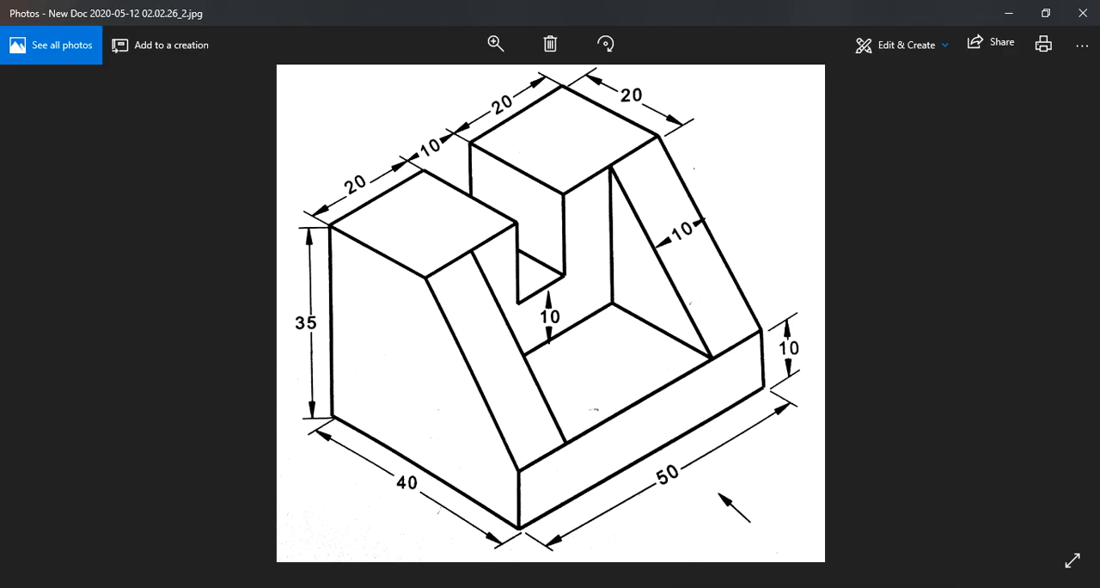
key(alt+Tab)
scroll(643, 385, up, 2)
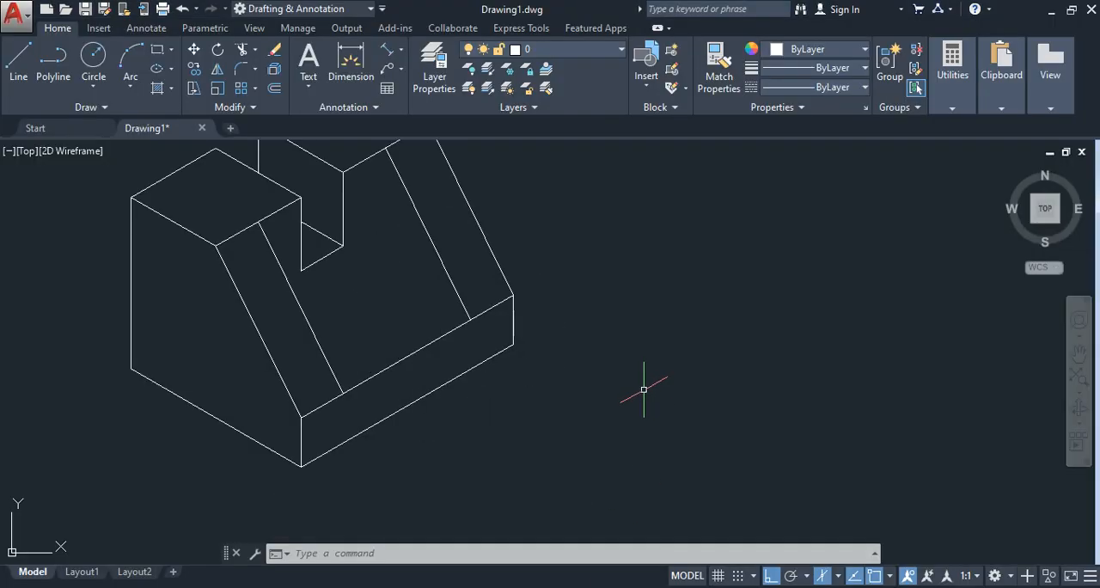
scroll(638, 388, down, 2)
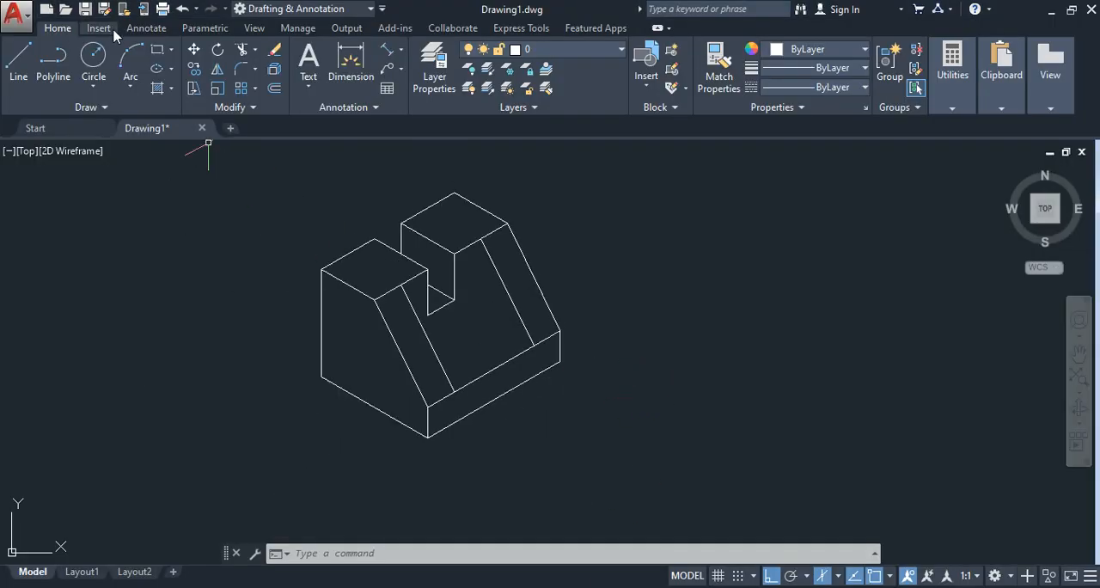
click(18, 62)
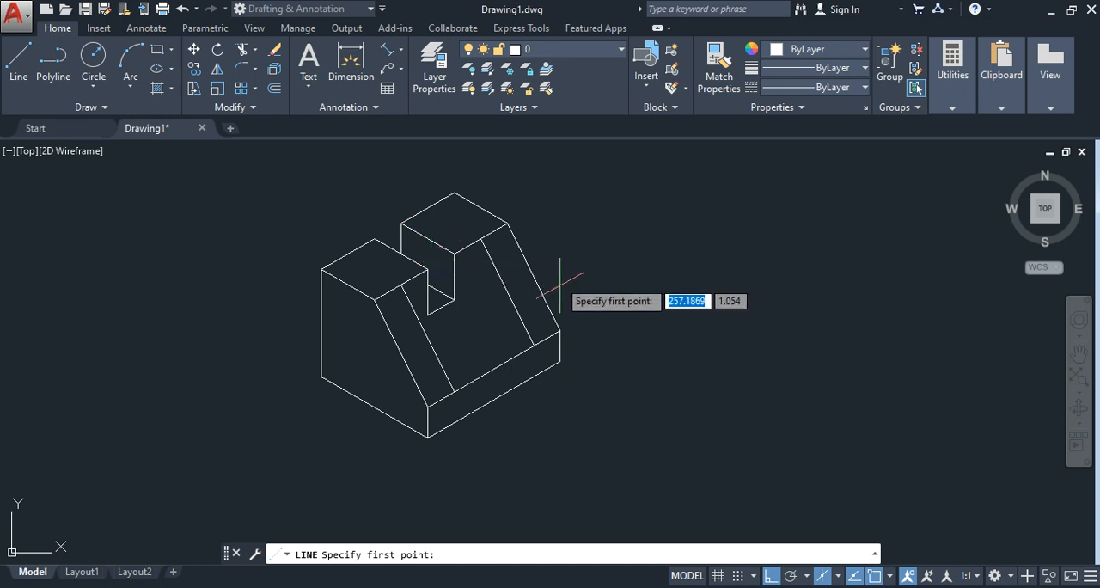
scroll(485, 293, up, 2)
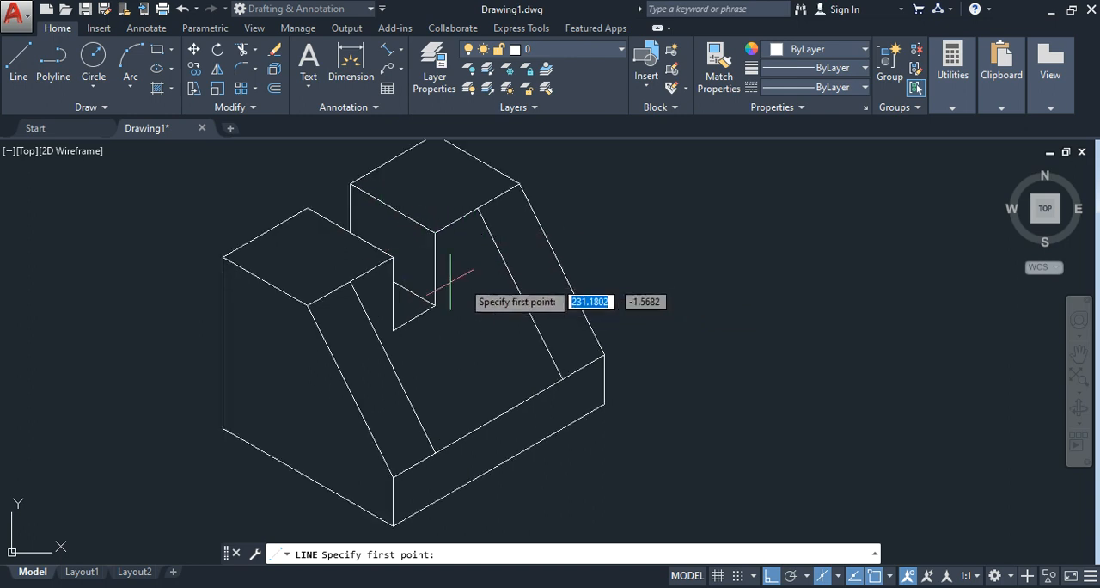
scroll(492, 254, up, 2)
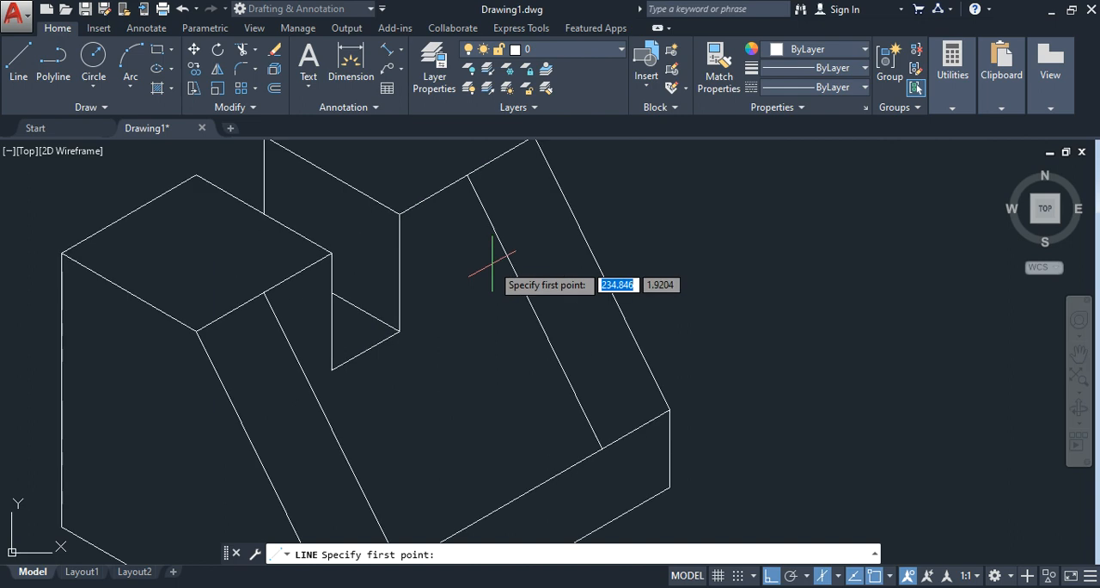
click(465, 175)
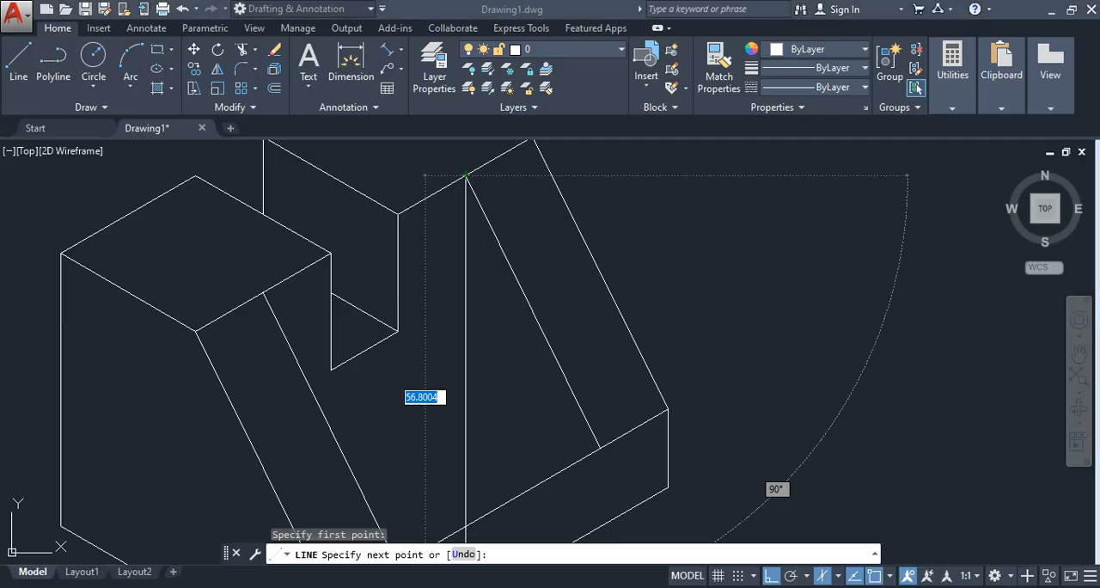
key(alt+Tab)
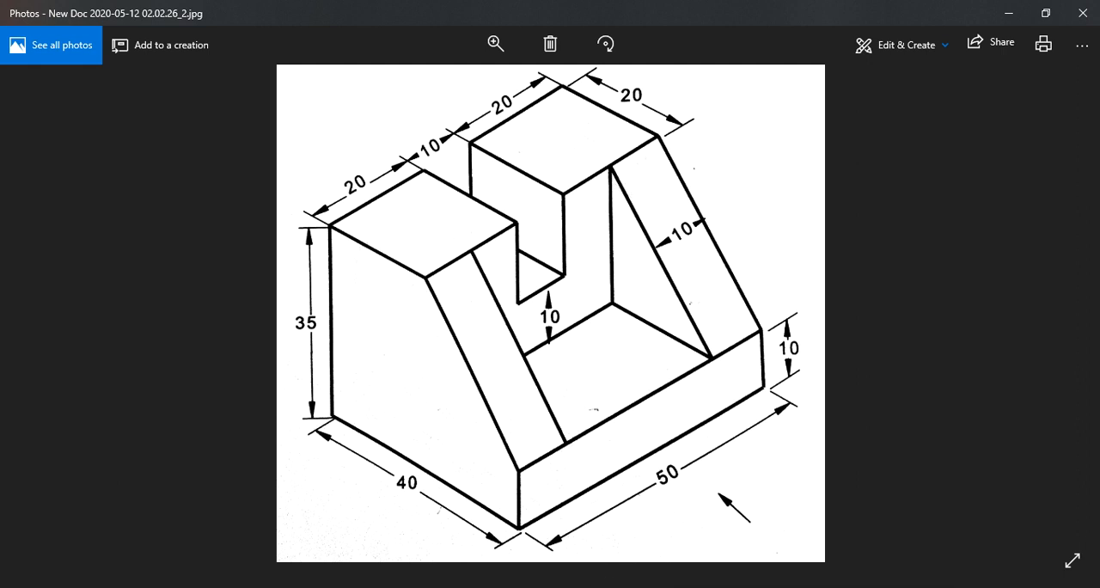
key(alt+Tab)
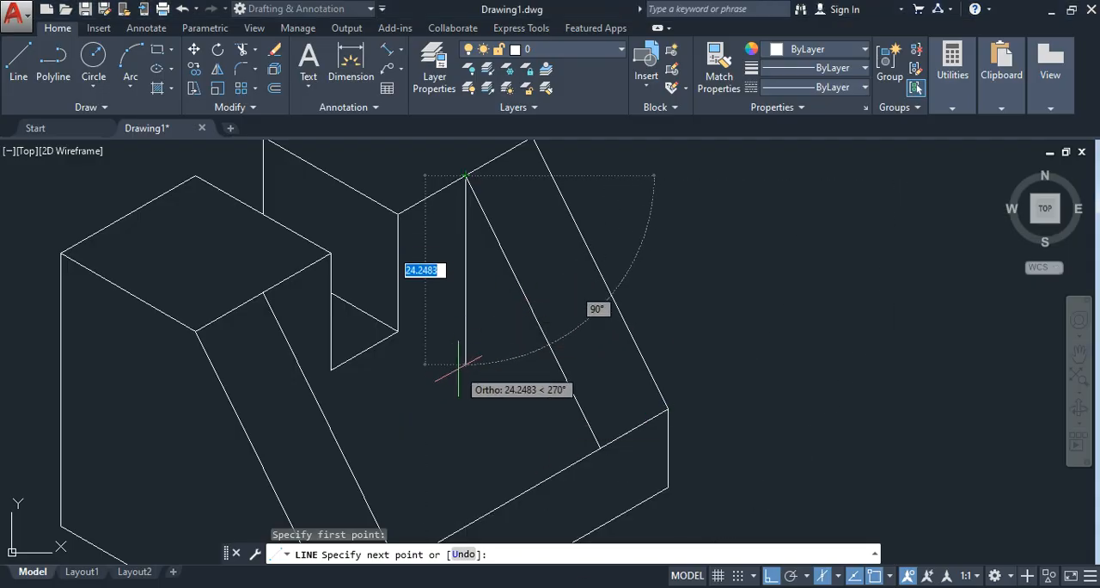
text(2)
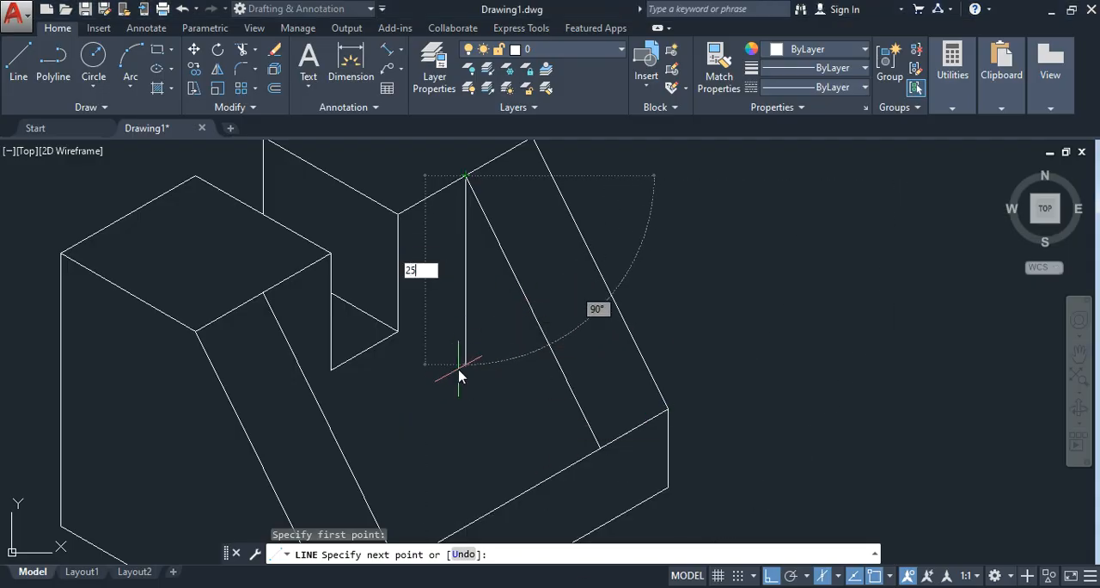
text(5)
key(Return)
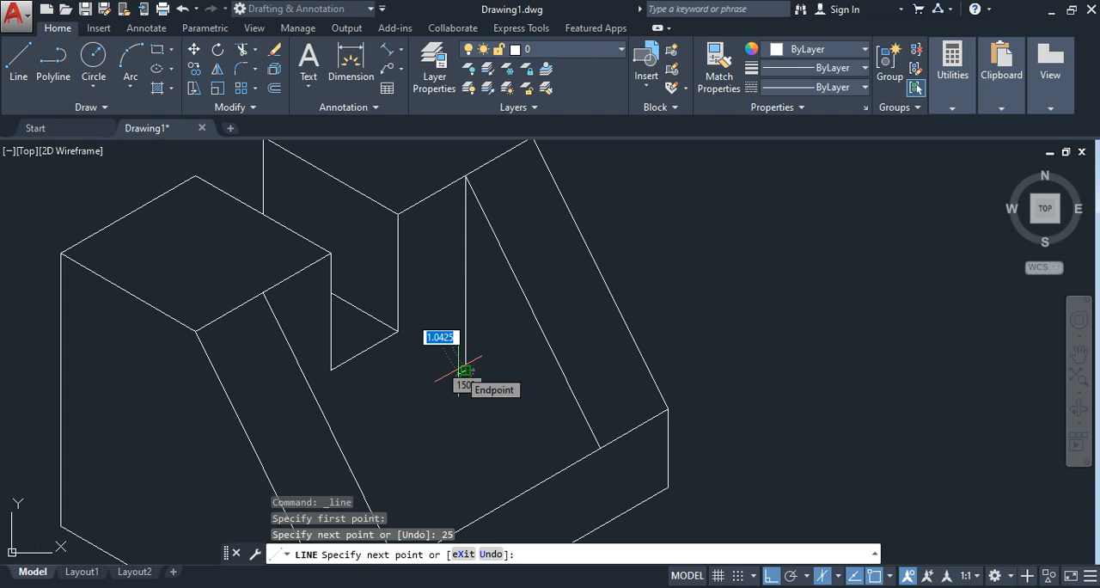
Step: Continue with a recess-floor line about 21 units long at 210° from the vertical's lower end, crossing the near inner sloping edge
scroll(398, 404, up, 2)
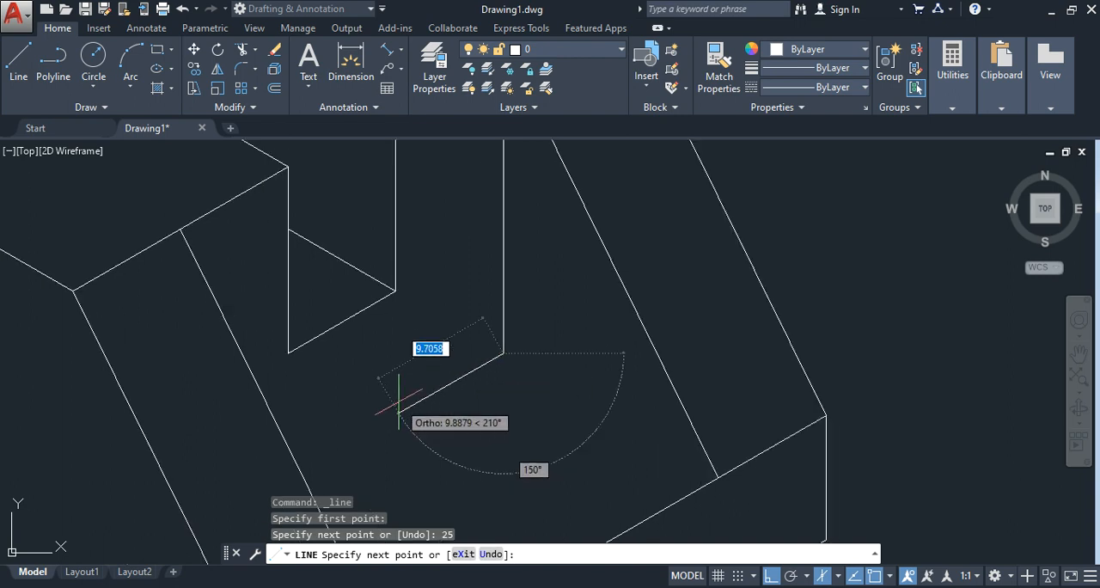
click(284, 462)
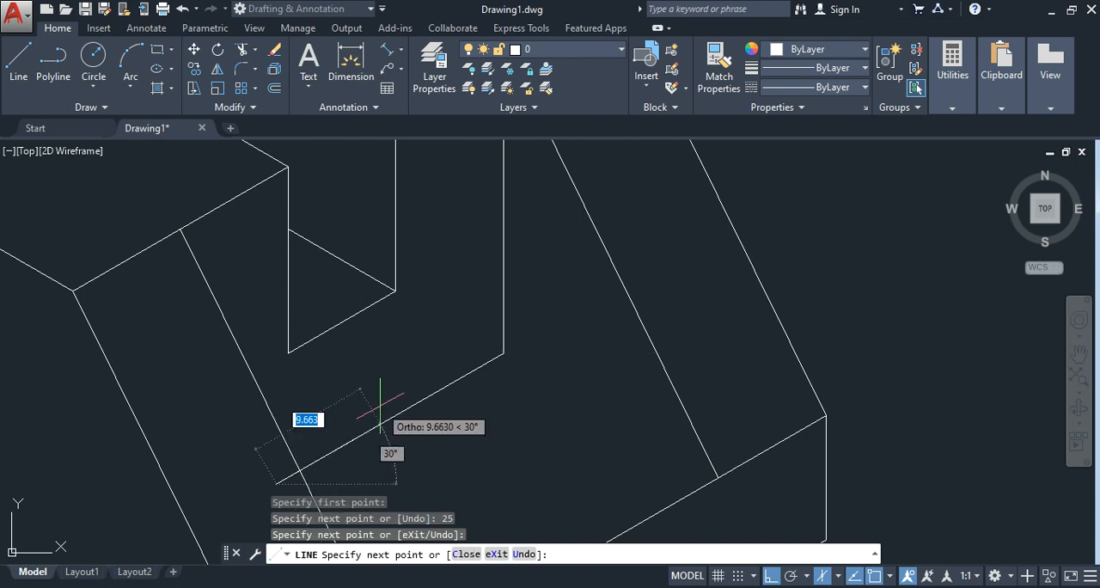
key(Escape)
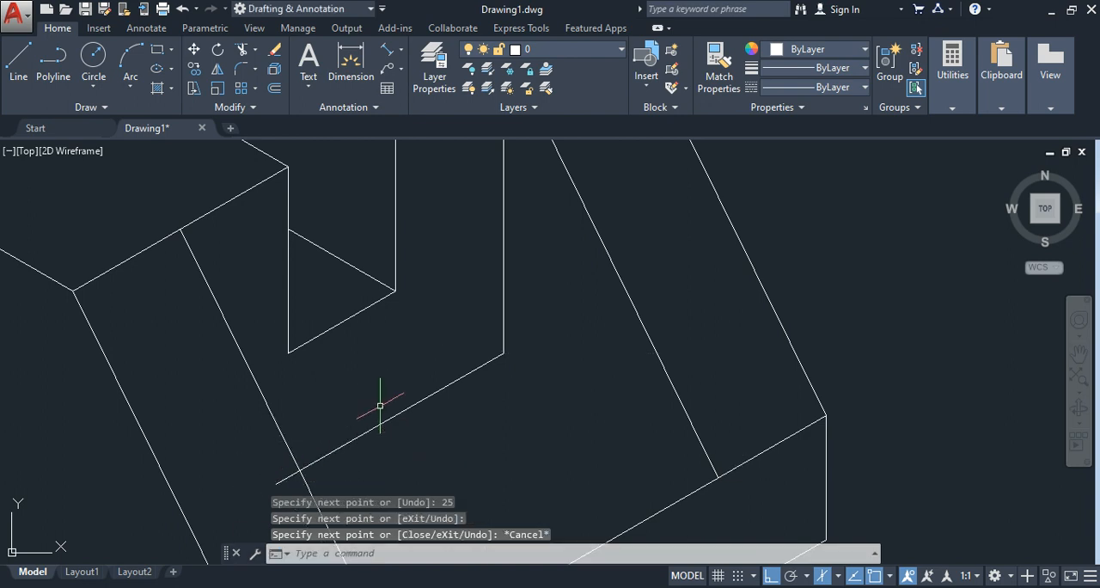
scroll(405, 408, down, 5)
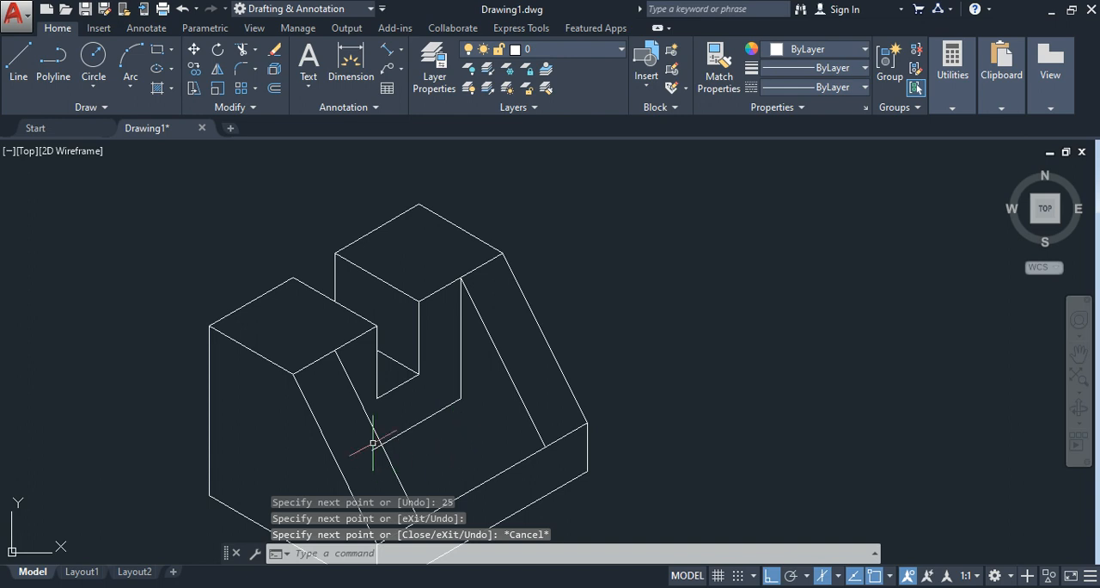
scroll(384, 447, up, 2)
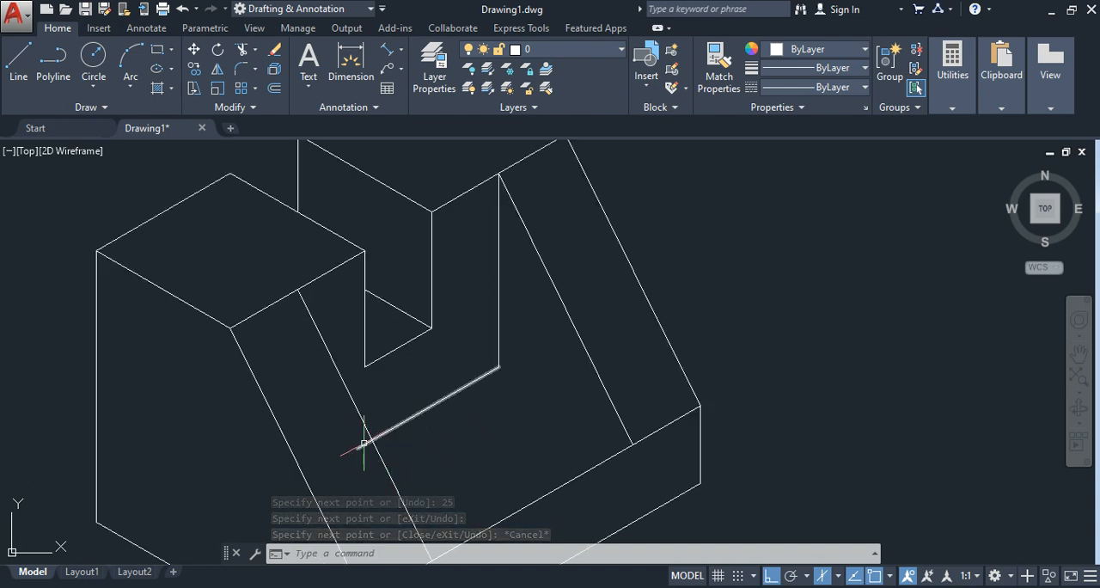
Step: Trim the recess-floor line's overhang beyond the near inner sloping edge, using that edge as the cutting boundary
click(243, 52)
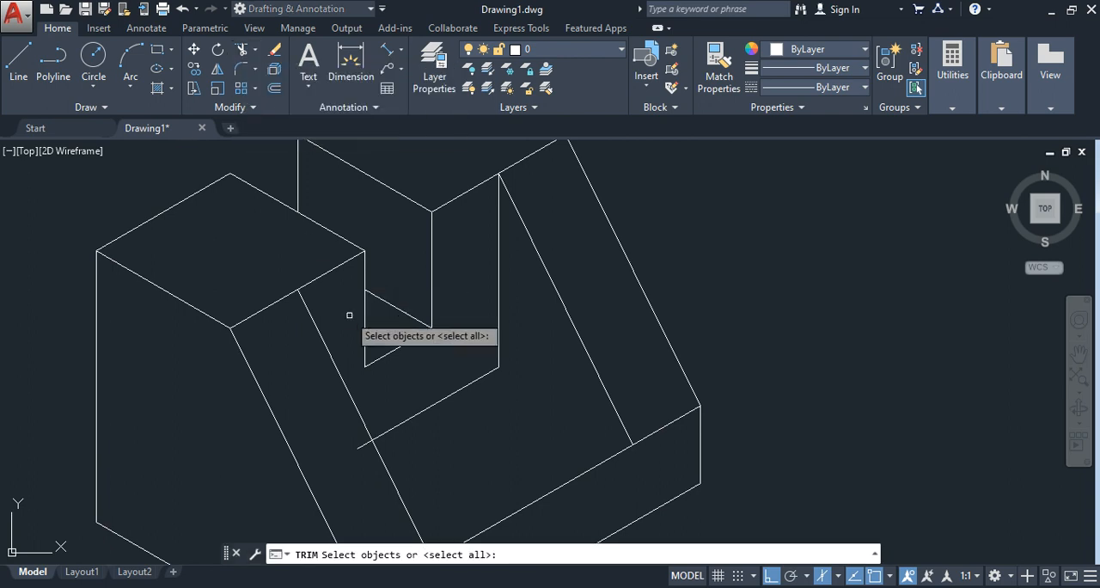
click(353, 402)
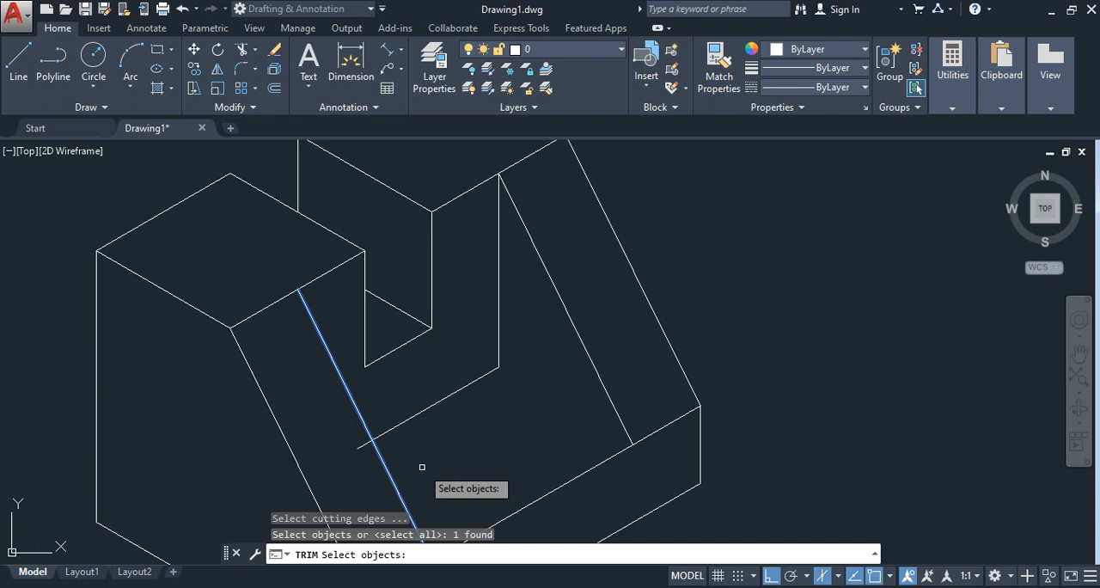
key(Return)
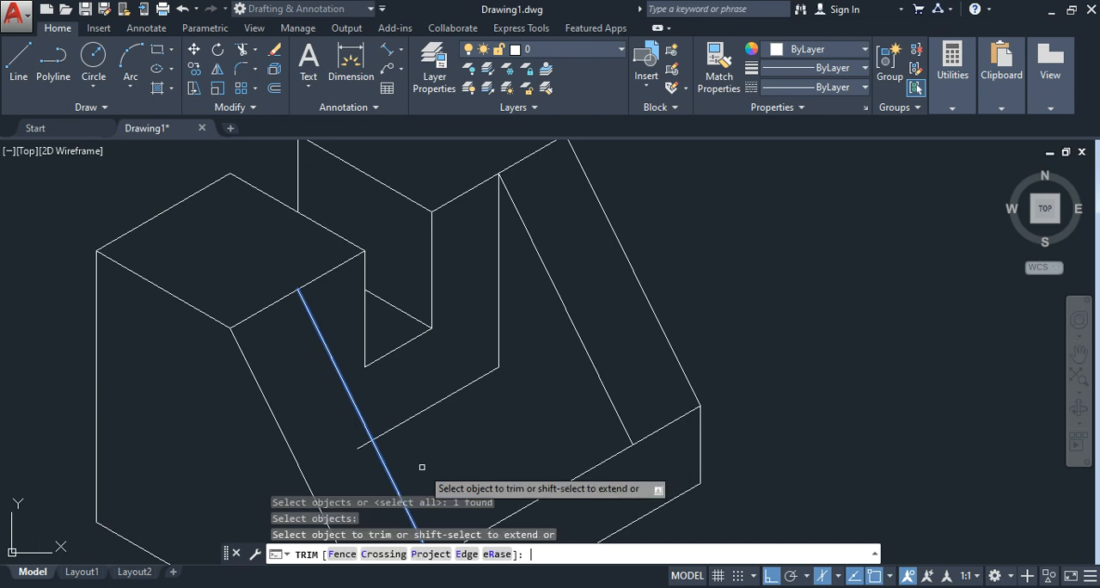
click(365, 446)
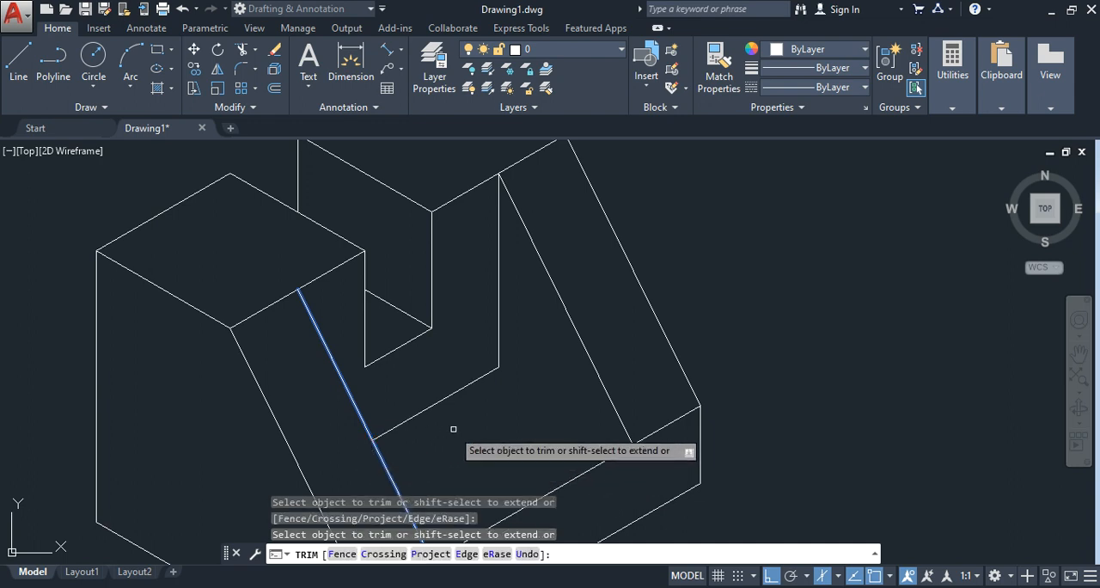
key(Escape)
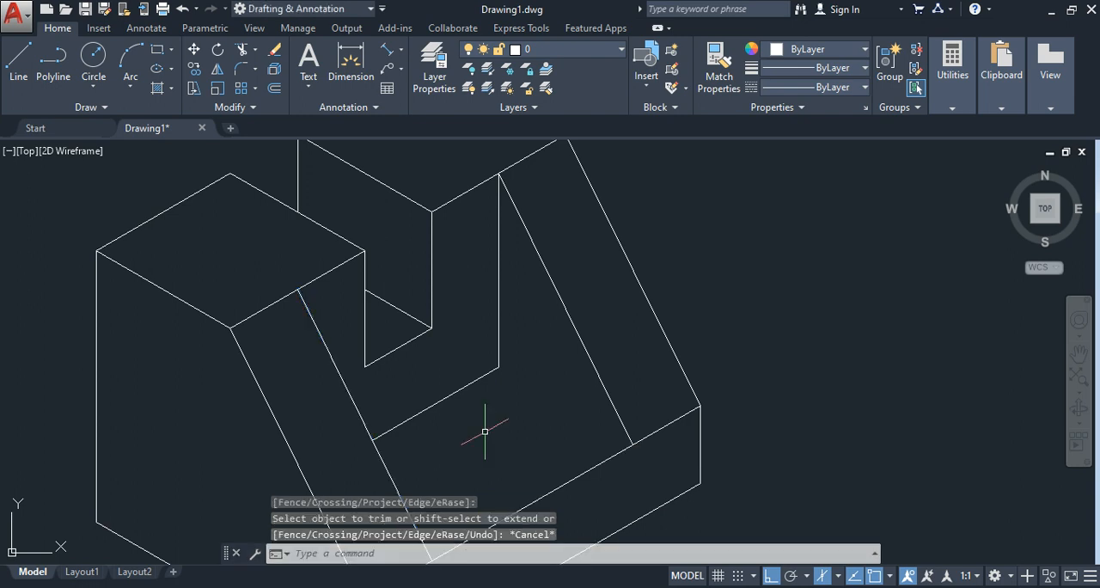
Step: Compare the whole isometric view with the dimensioned reference image to check the edges and the dimensions it calls for
scroll(744, 299, down, 3)
scroll(741, 307, up, 1)
scroll(790, 290, down, 2)
scroll(791, 293, down, 1)
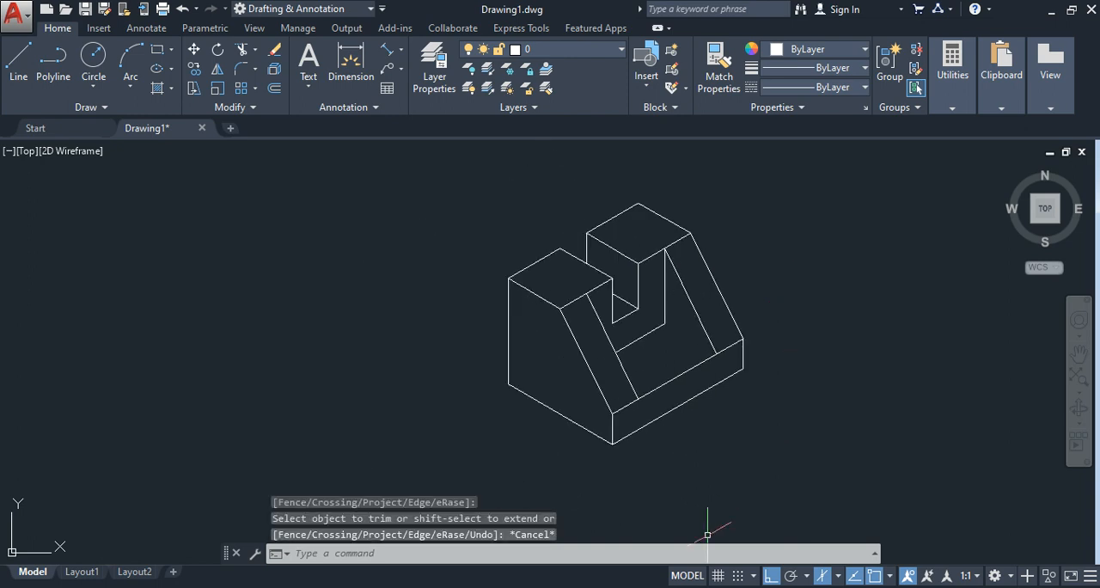
click(683, 587)
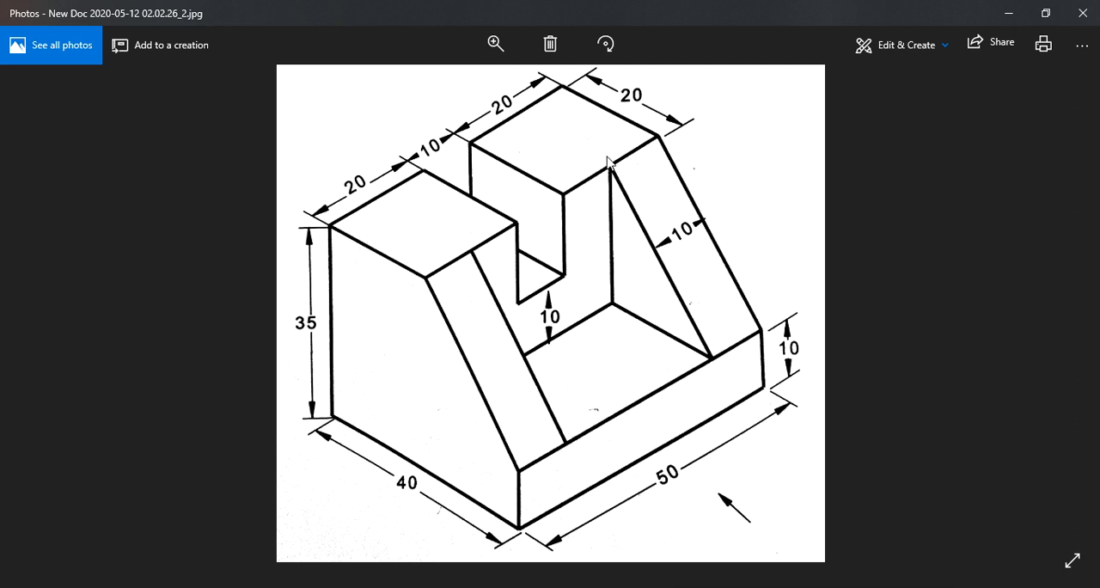
click(683, 587)
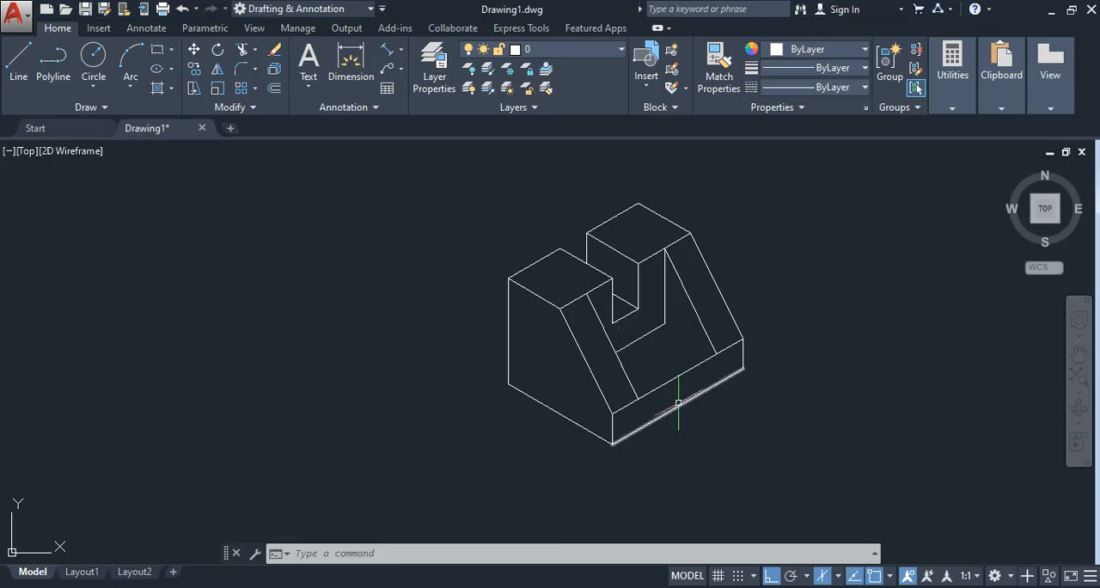
scroll(678, 402, up, 4)
middle_drag(787, 361, 749, 450)
scroll(744, 449, down, 5)
scroll(749, 438, up, 2)
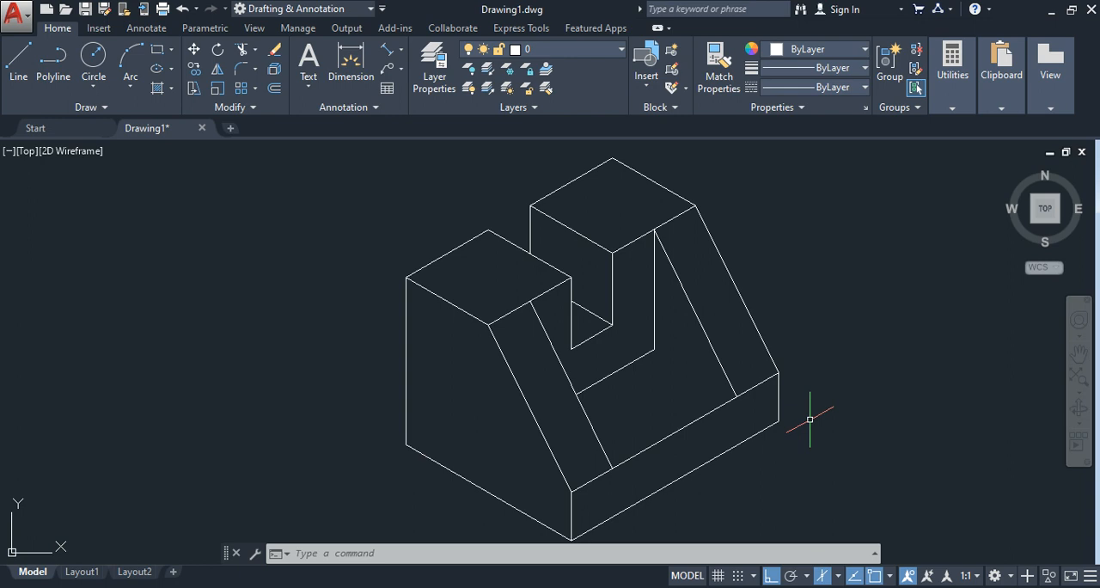
Step: Add an aligned dimension to the block's long bottom front edge, placing the dimension line below it
click(402, 53)
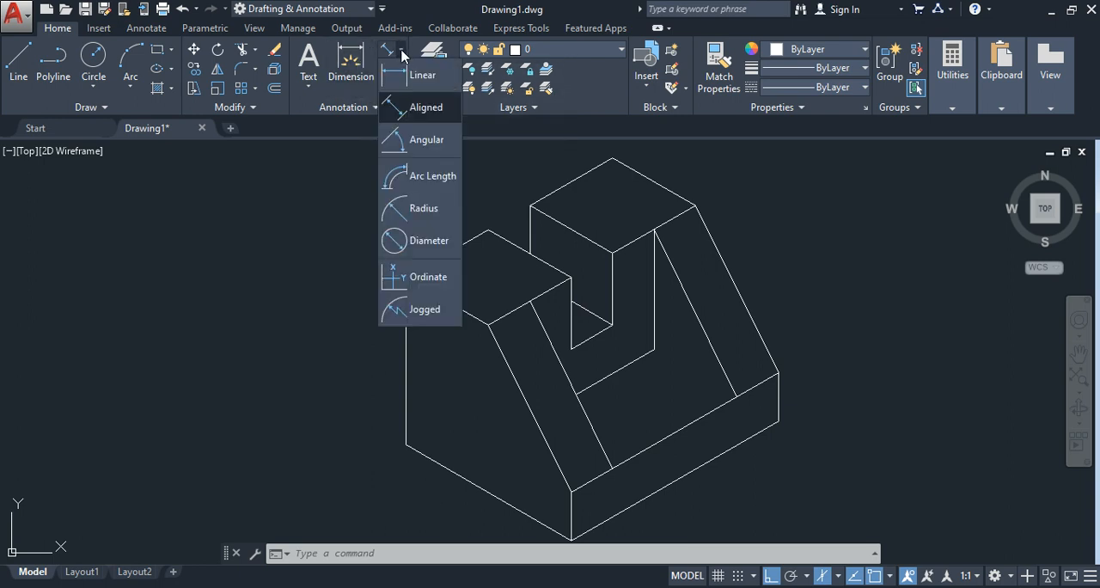
click(425, 106)
scroll(855, 425, down, 2)
scroll(854, 423, up, 2)
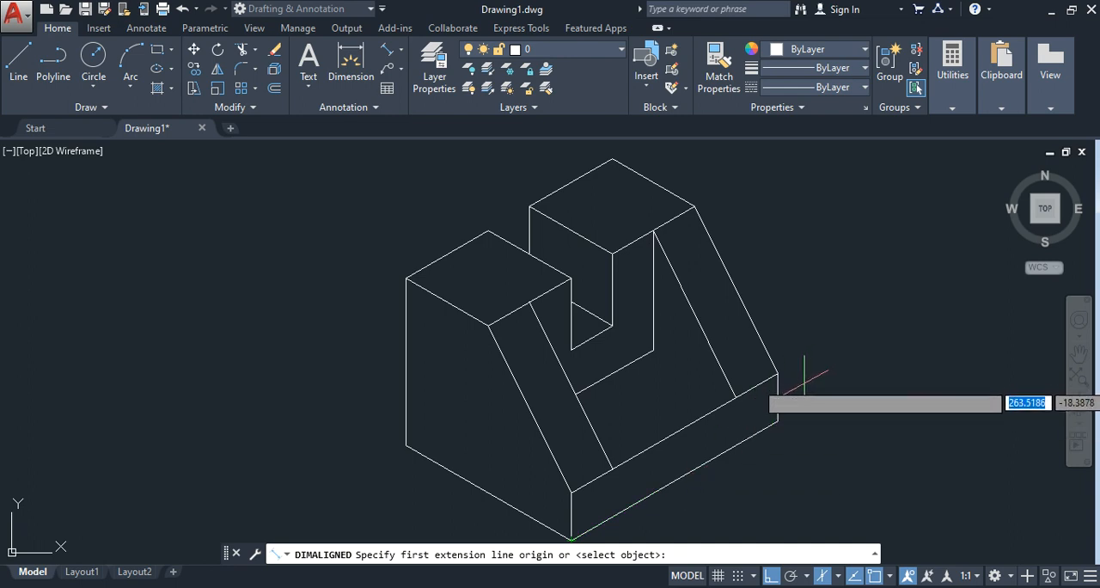
scroll(778, 397, down, 2)
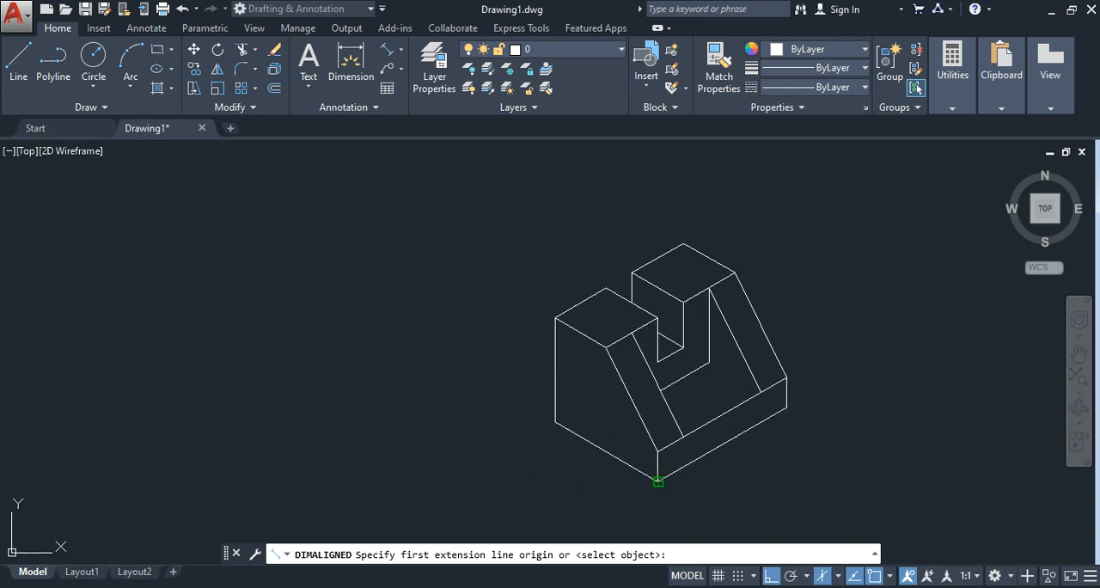
click(658, 481)
click(786, 407)
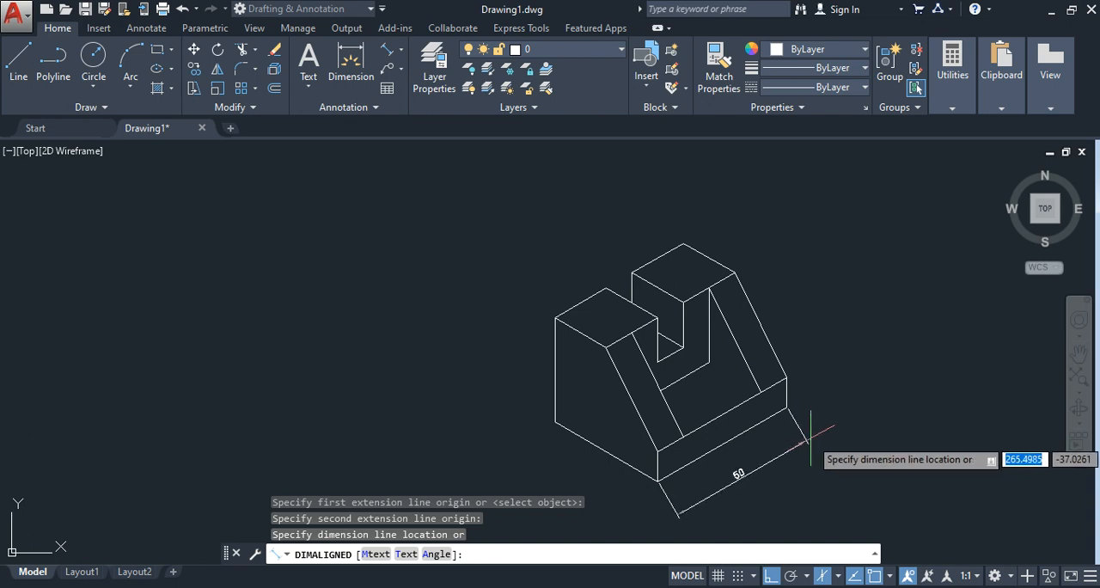
click(806, 444)
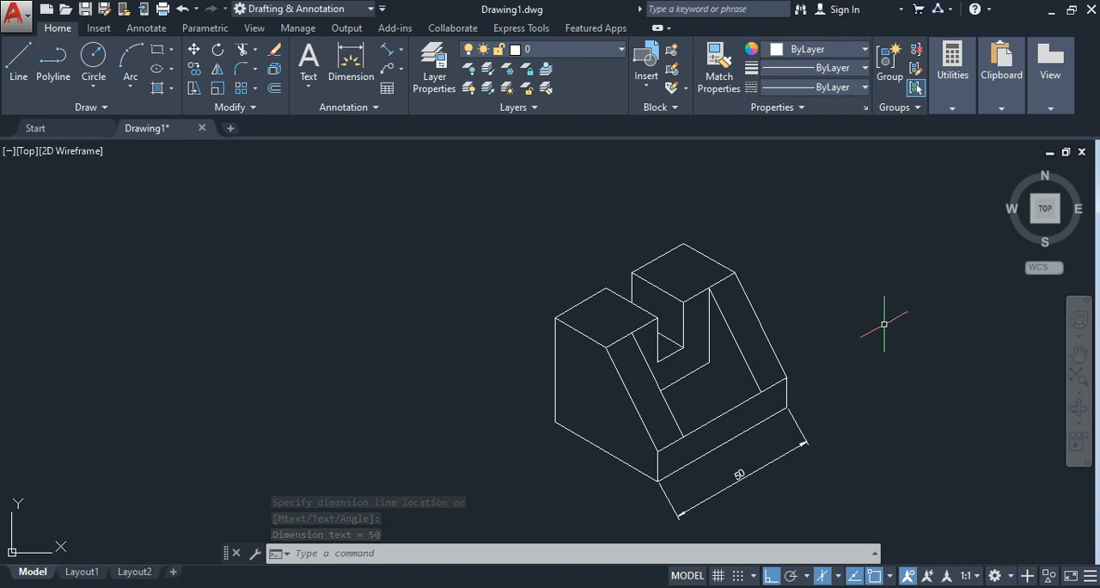
Step: Add an aligned dimension to the bottom edge of the near side face, placing it below that edge
key(Return)
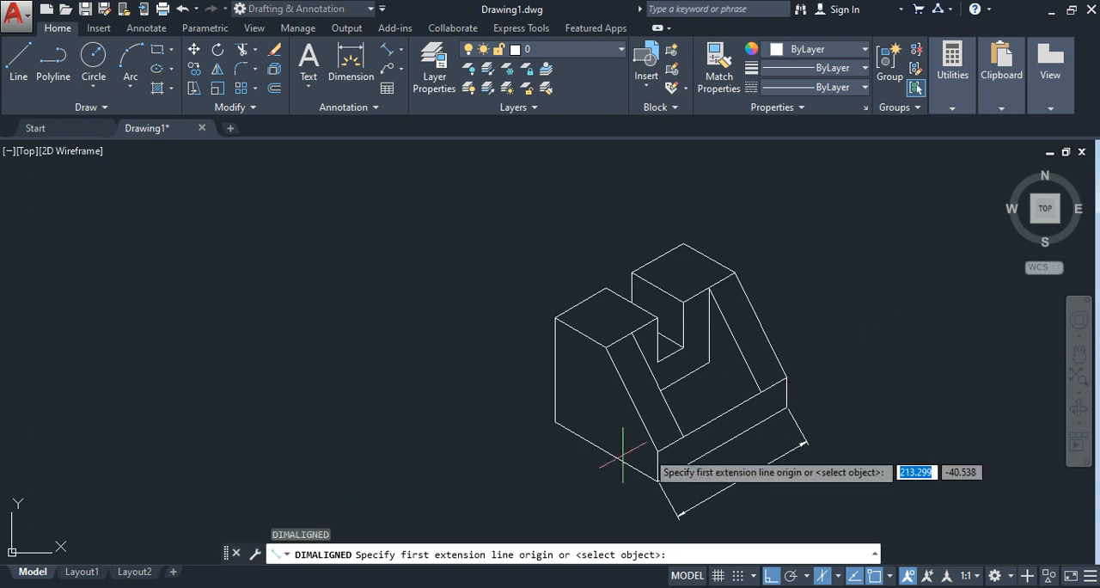
click(555, 422)
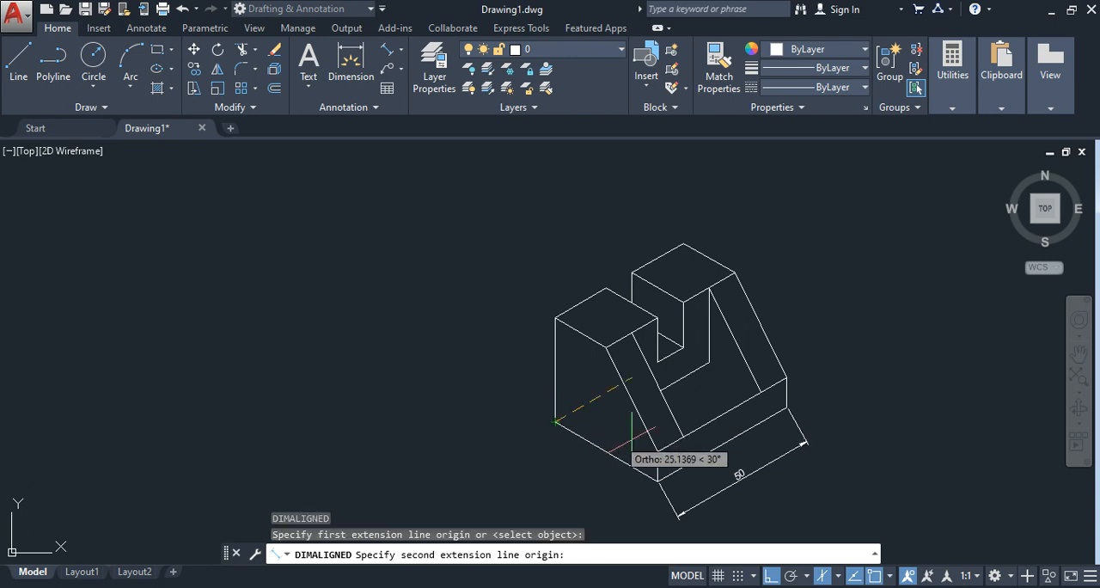
click(658, 482)
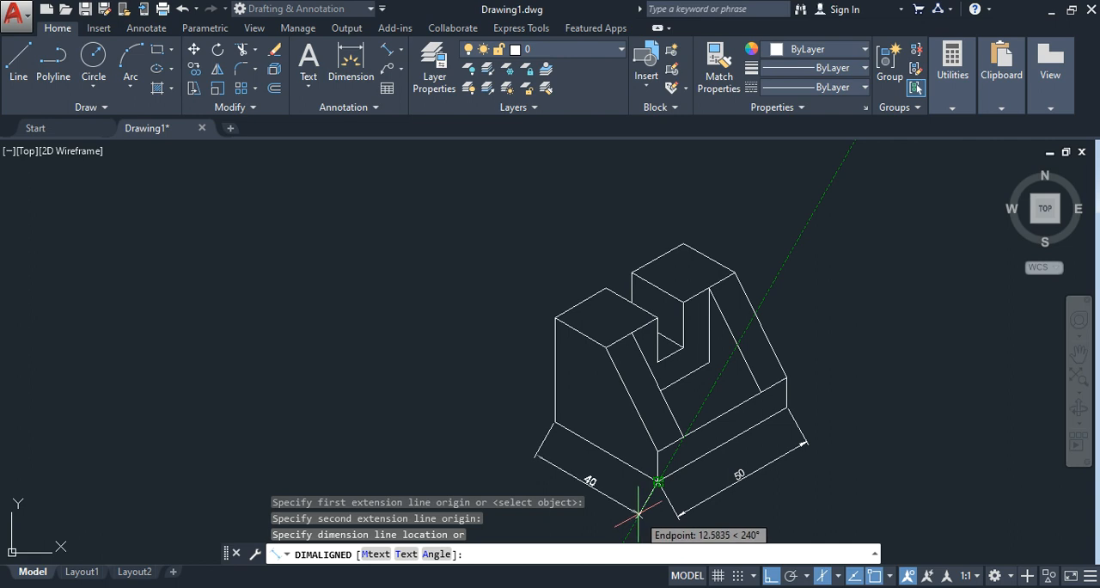
click(636, 514)
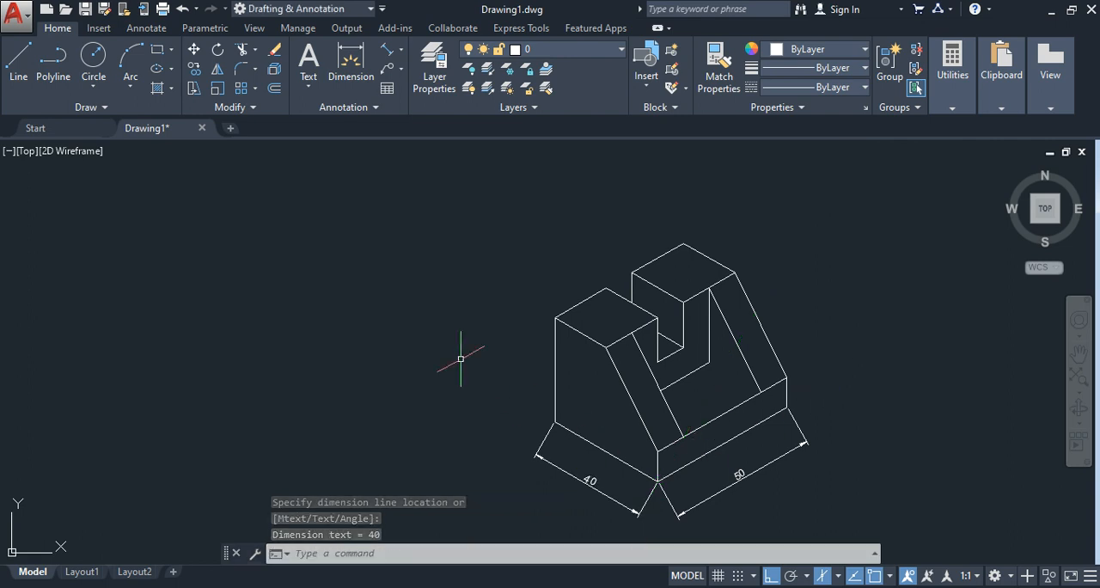
Step: Add an aligned dimension to the tall rear vertical edge of the near side face, placed outside the block
key(Return)
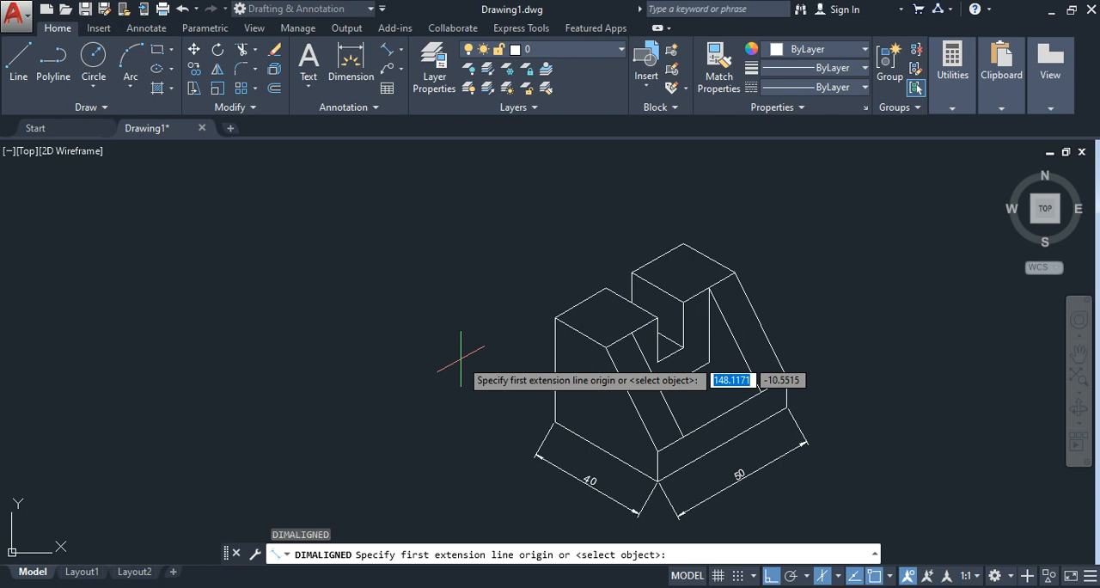
click(555, 318)
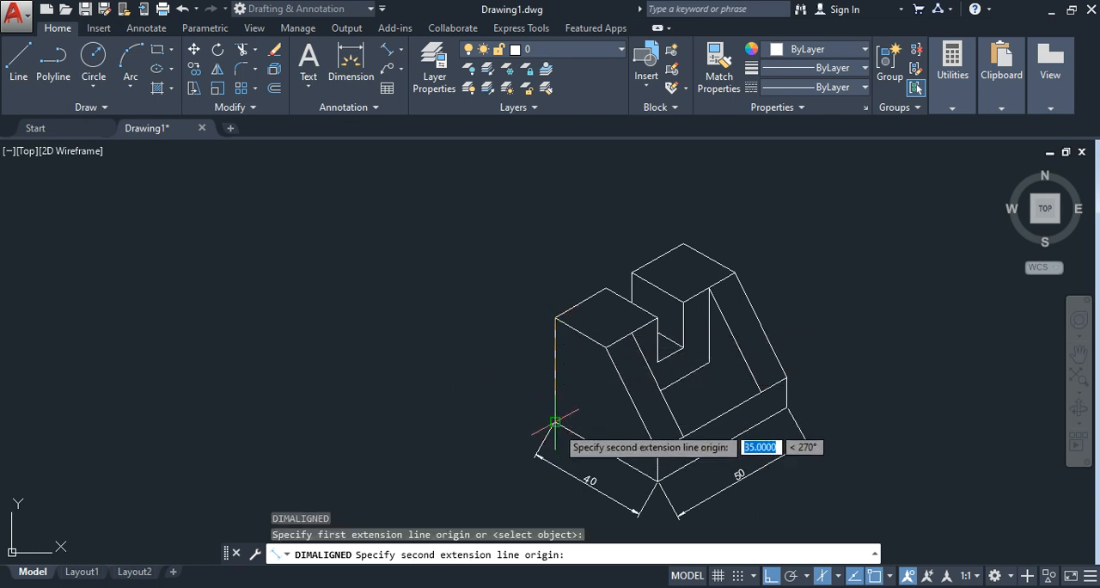
click(556, 422)
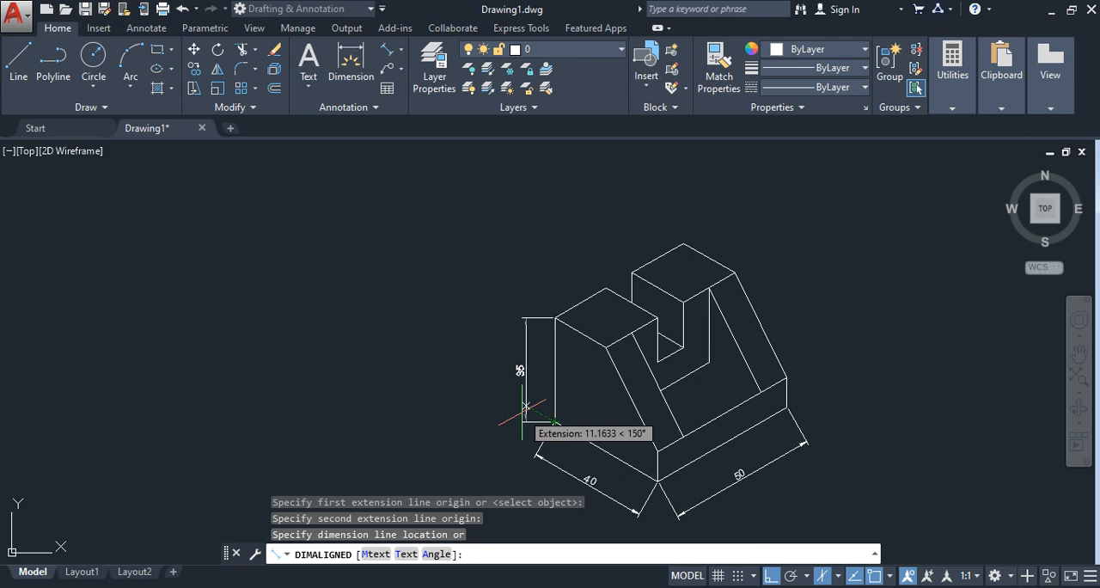
click(518, 411)
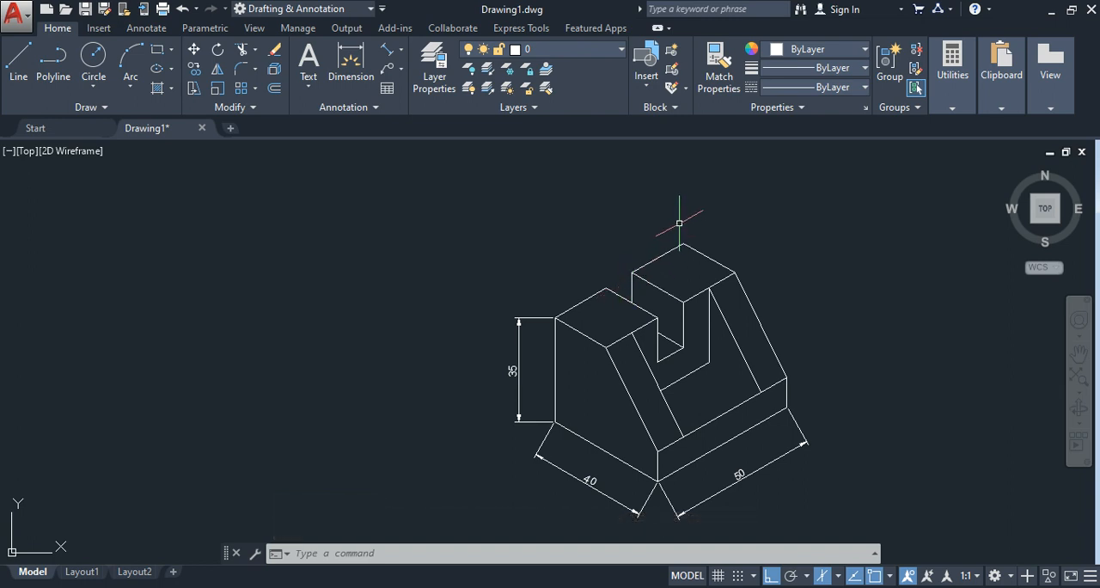
Step: Add an aligned dimension to the rear top edge of the far raised block, placed outside the outline
key(Return)
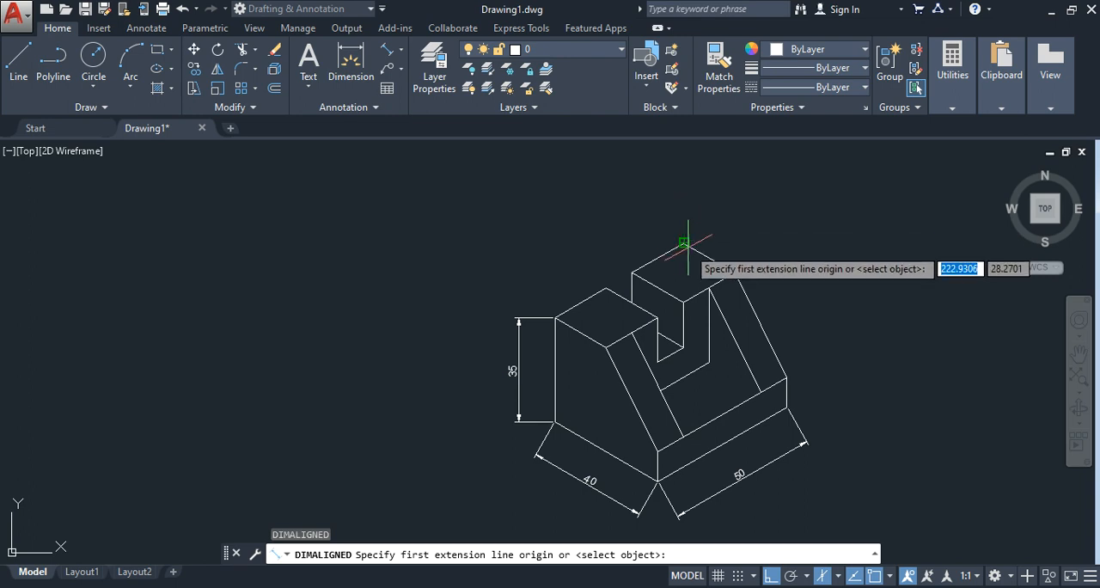
click(684, 243)
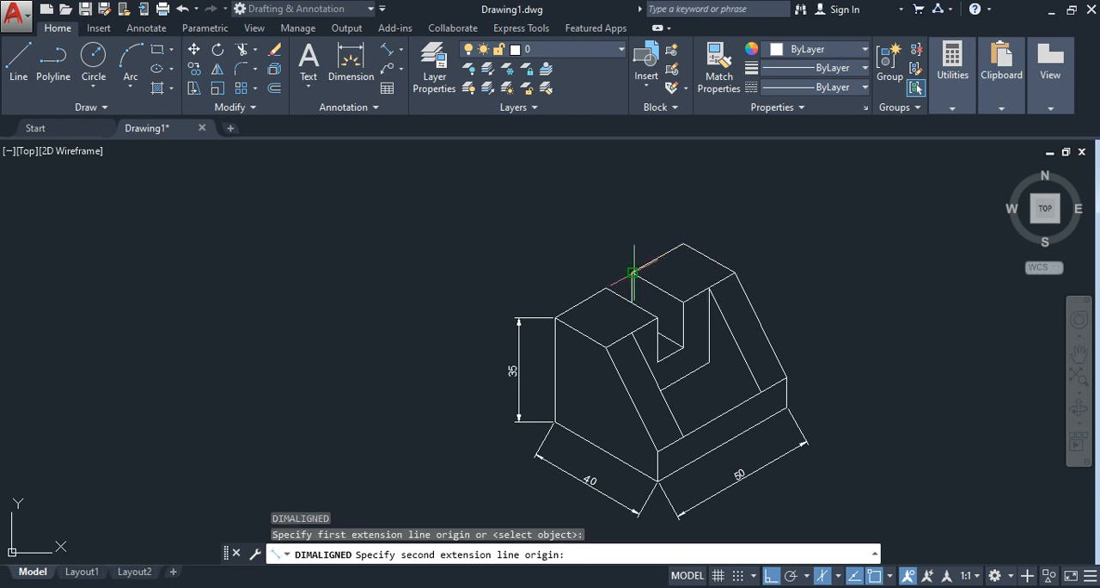
click(632, 272)
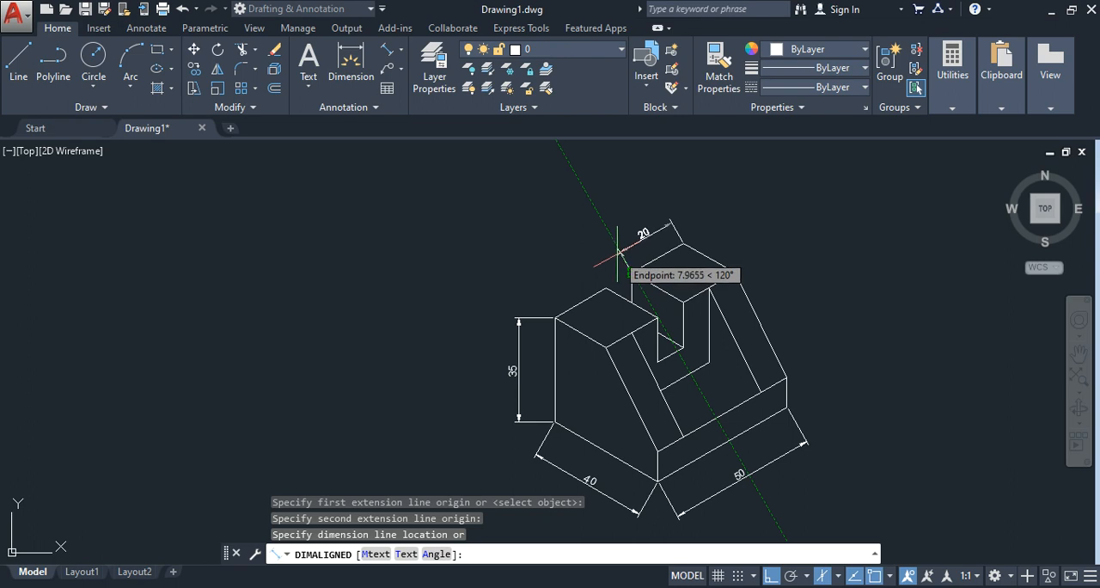
click(617, 253)
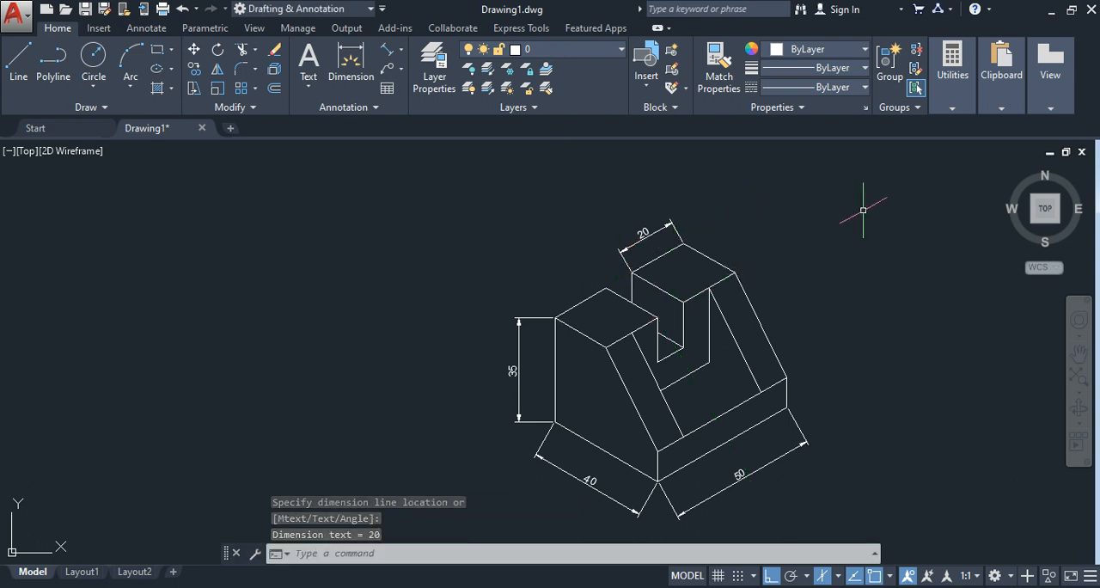
Step: Add an aligned dimension across the slot opening between the two raised blocks' rear corners, in line with the neighbouring top-edge dimension
key(Return)
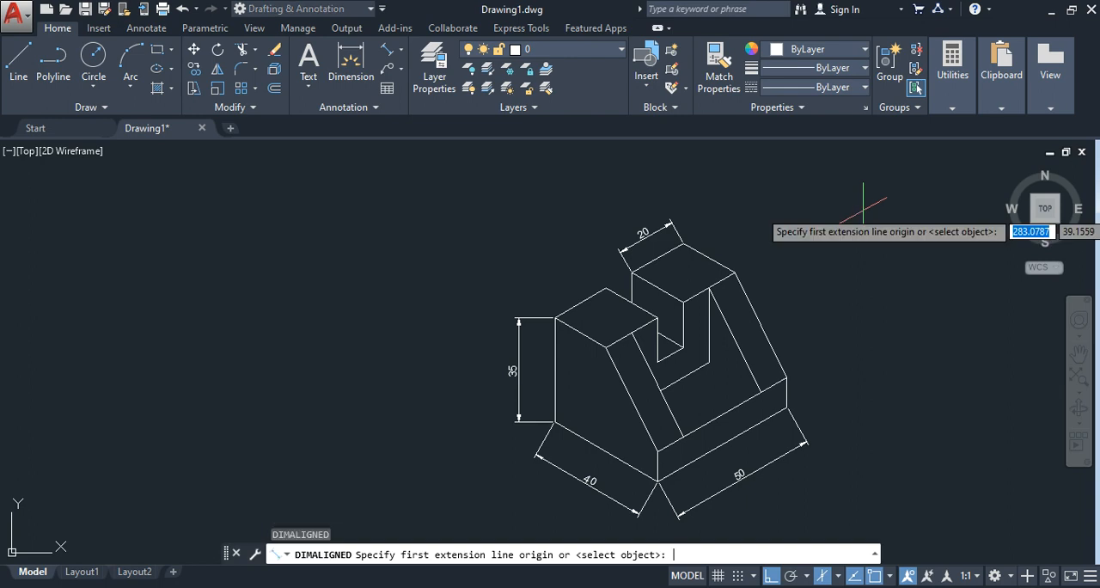
click(631, 271)
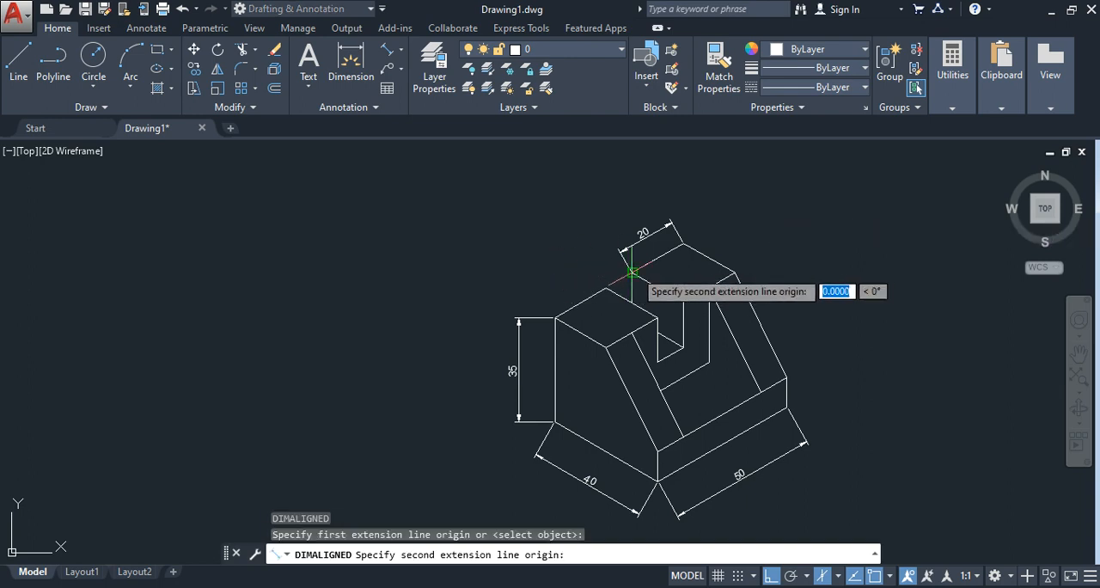
click(607, 288)
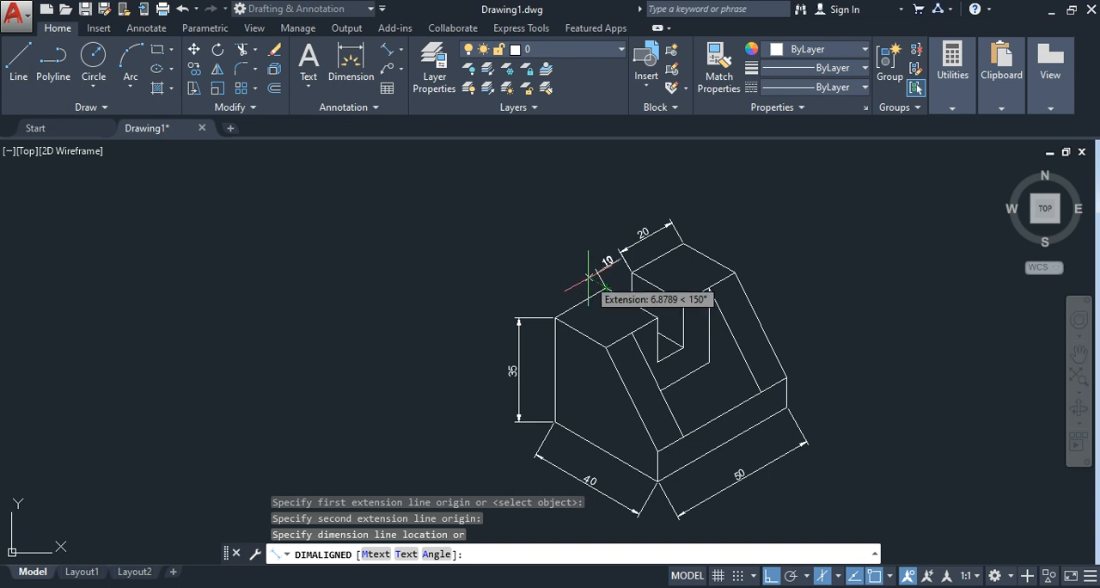
scroll(589, 278, up, 2)
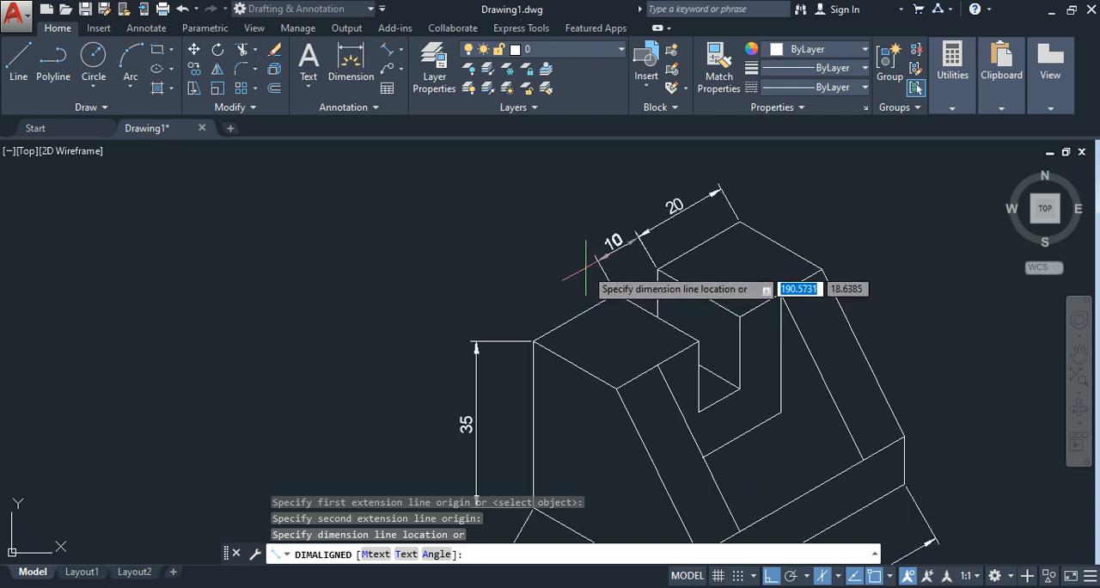
click(585, 267)
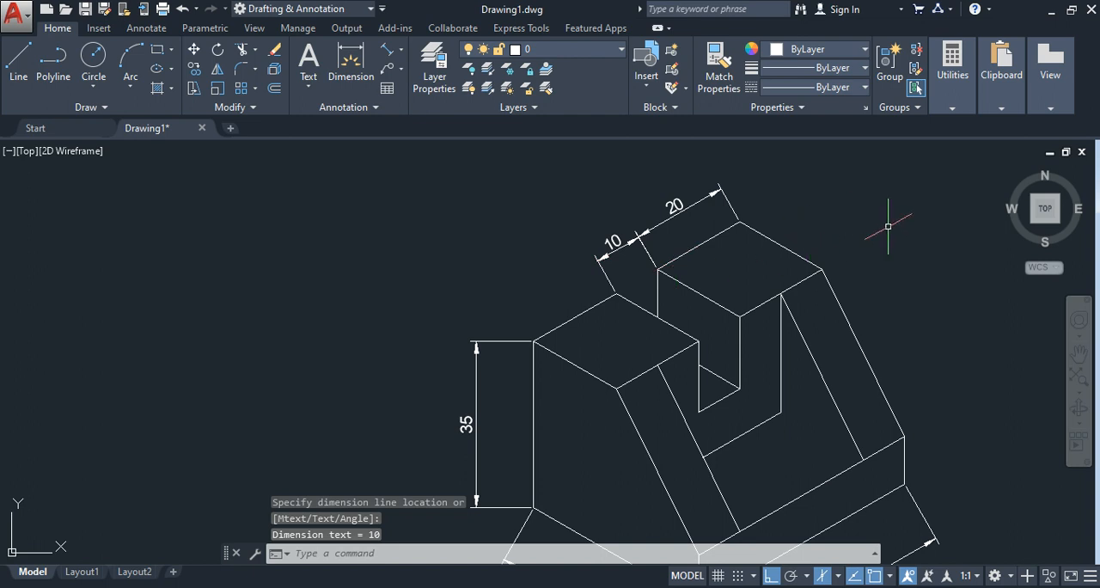
Step: Add an aligned dimension to the far raised block's outer top edge that slopes down toward the rib, placed outside the outline
scroll(888, 226, down, 2)
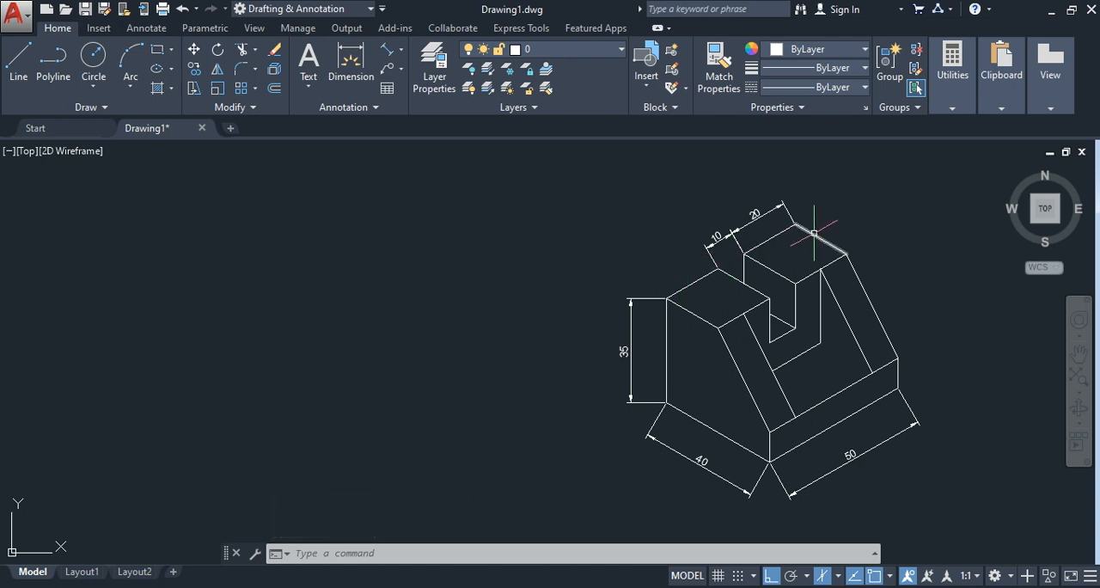
scroll(814, 232, up, 3)
scroll(902, 233, down, 2)
mouse_move(902, 232)
middle_down()
mouse_move(889, 248)
mouse_move(662, 283)
middle_up()
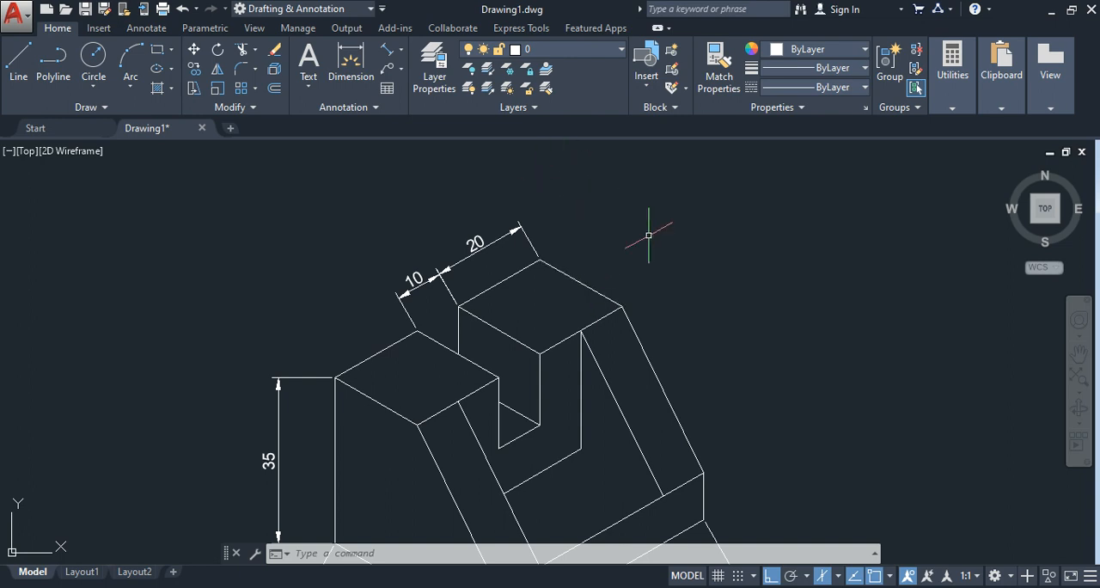
key(Return)
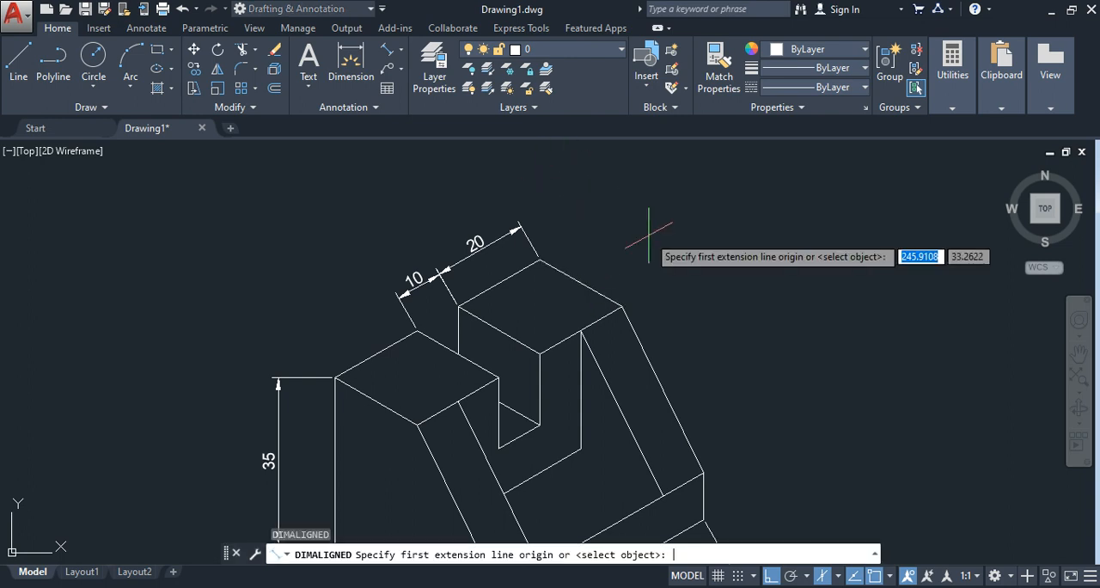
click(540, 257)
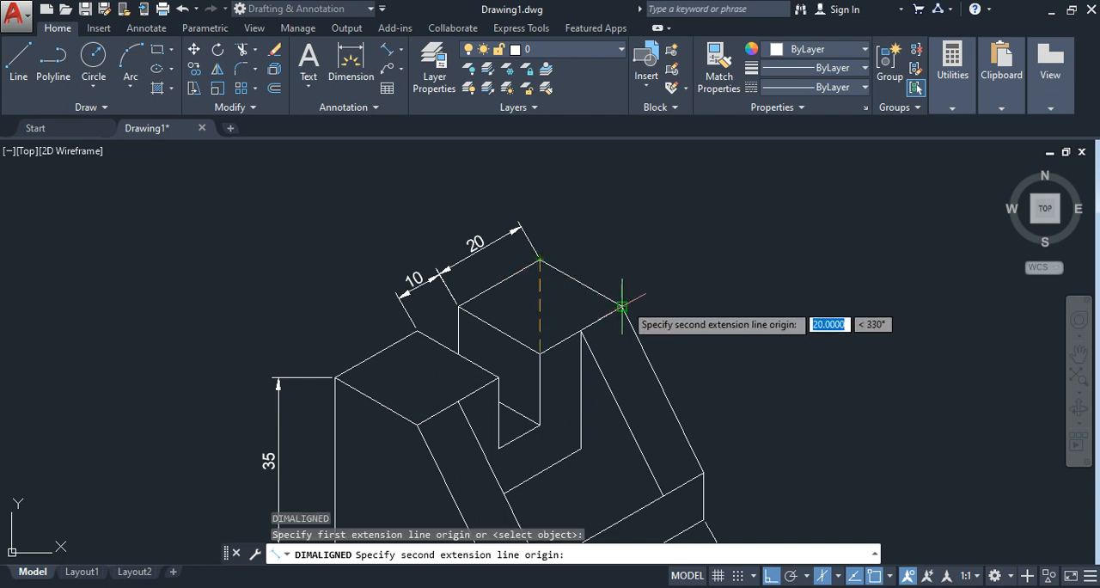
click(621, 306)
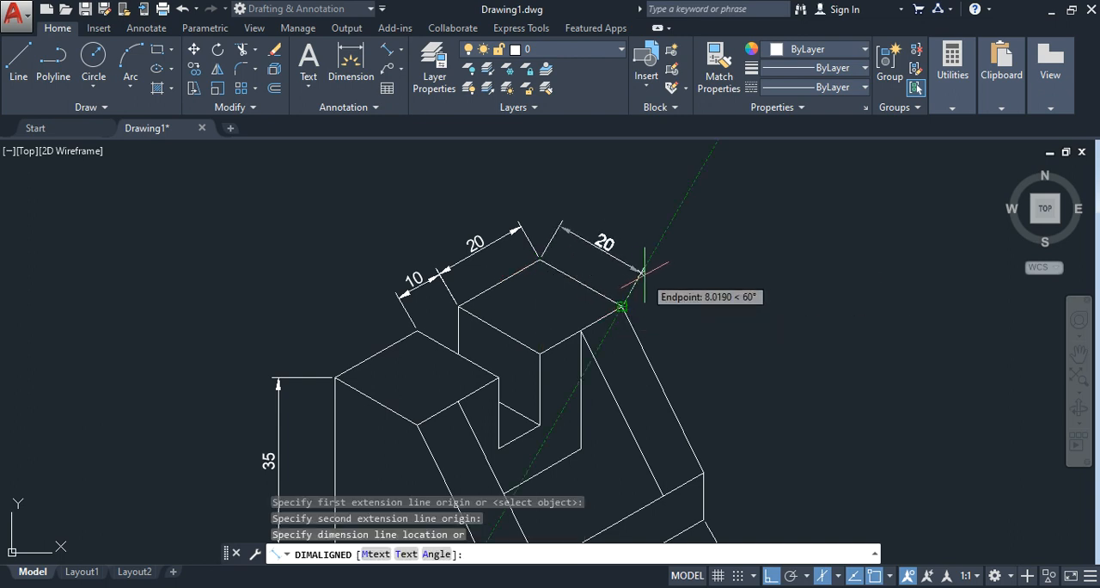
click(643, 273)
scroll(773, 289, down, 3)
scroll(776, 294, up, 3)
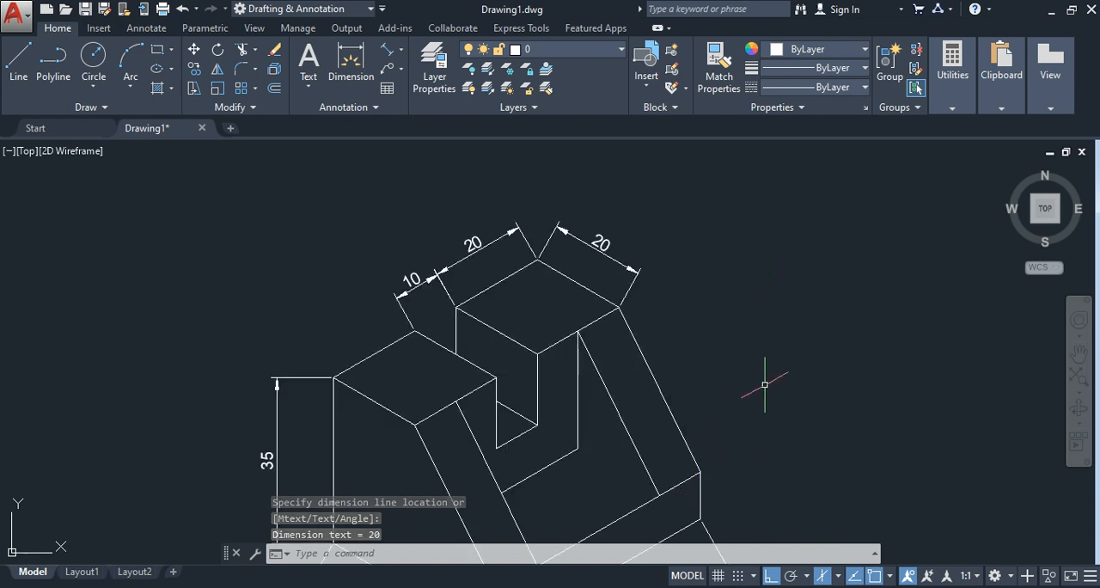
Step: Add an aligned dimension to the short vertical edge at the far end of the front face, placed outside the block
middle_drag(749, 437, 723, 326)
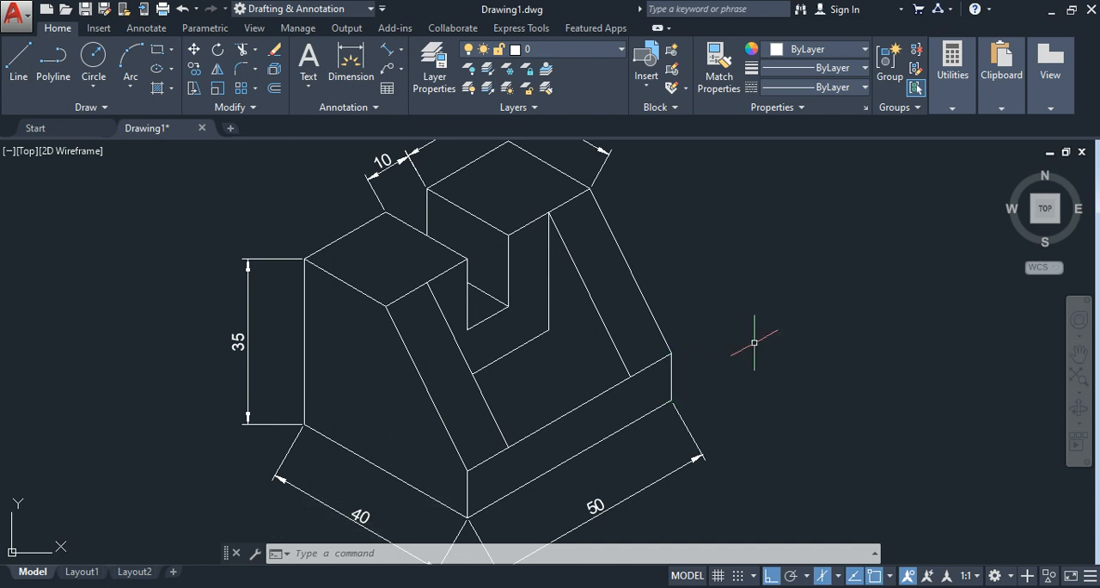
key(Return)
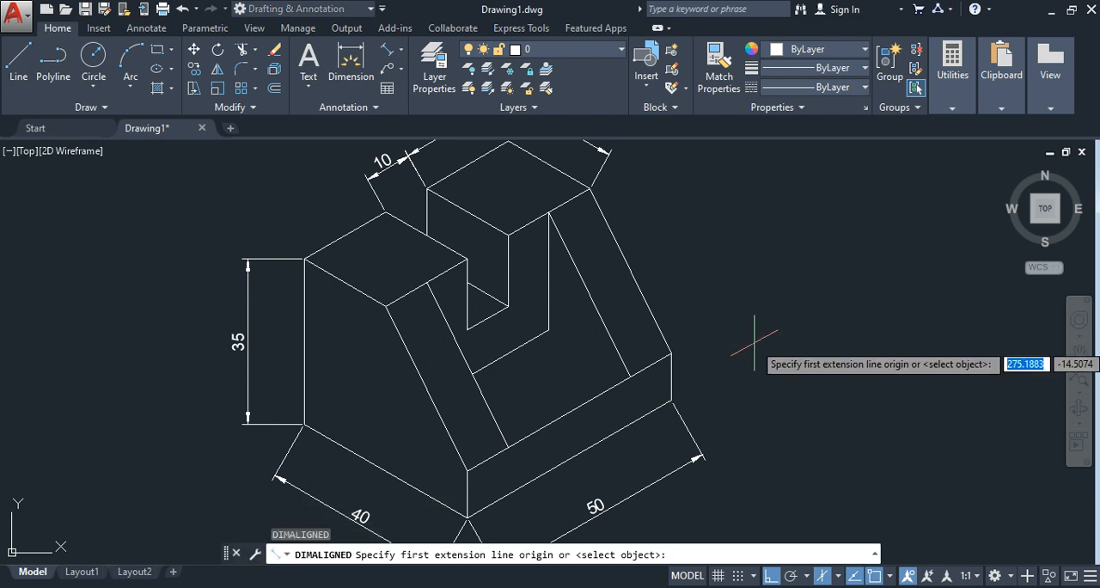
click(669, 352)
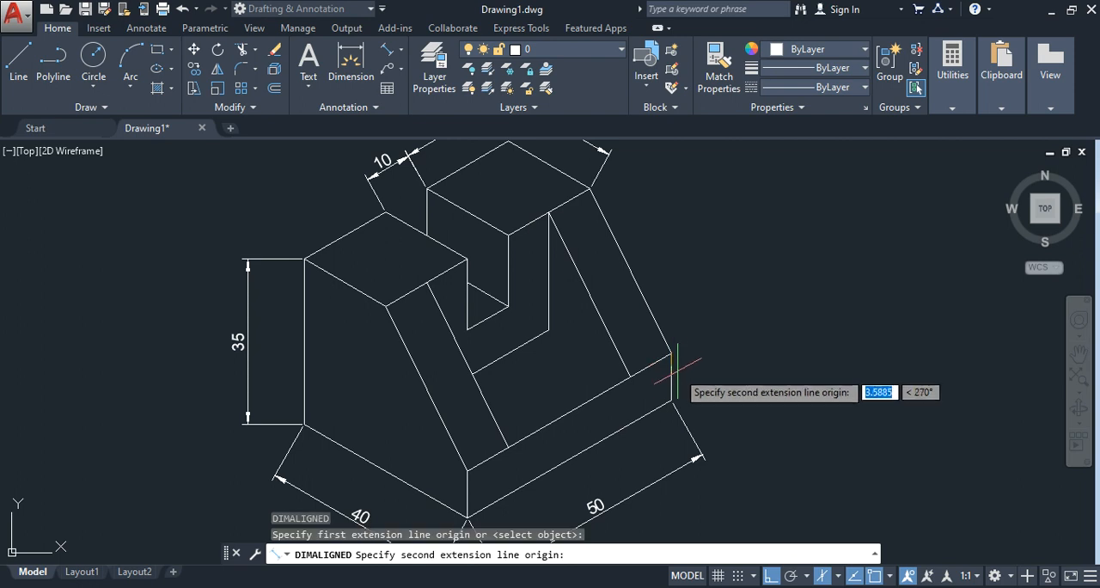
click(672, 400)
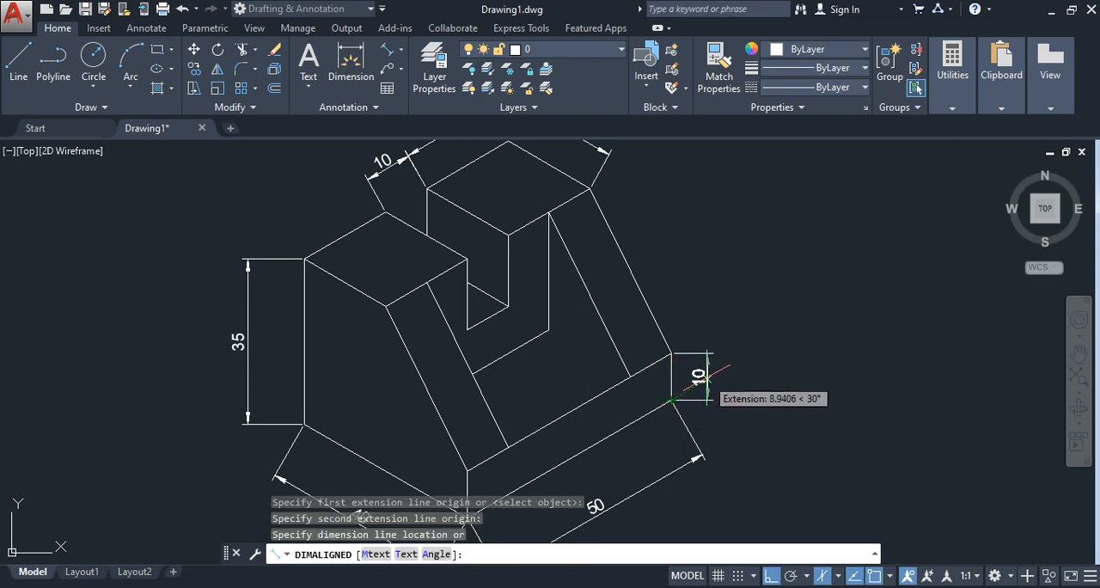
click(704, 377)
scroll(769, 343, down, 2)
scroll(772, 344, up, 2)
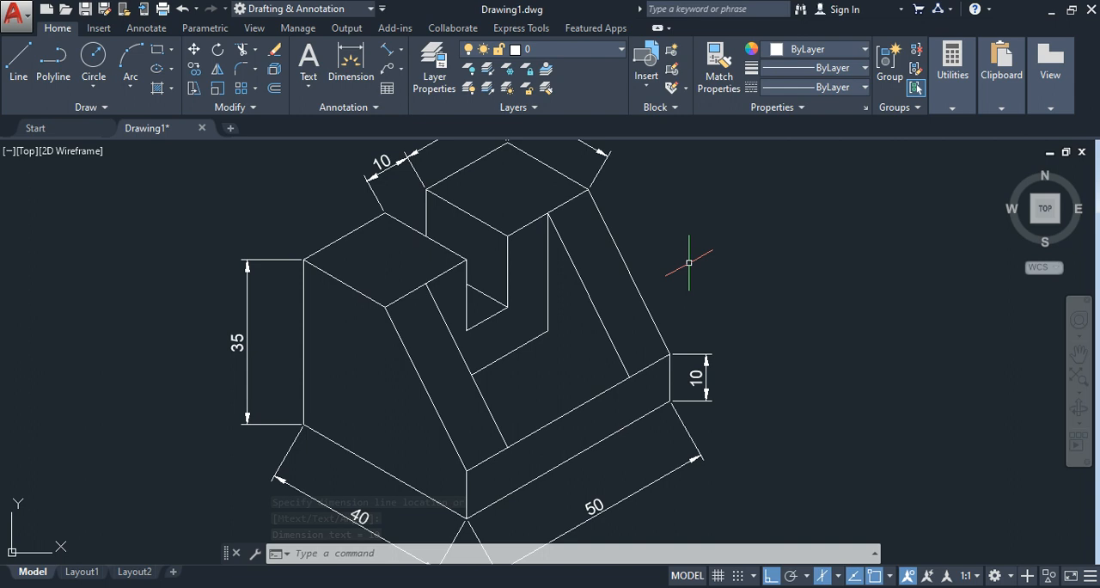
Step: Check the reference image, then draw the missing recess floor line from its rear inner corner to the foot of the far rib's inner edge
click(630, 587)
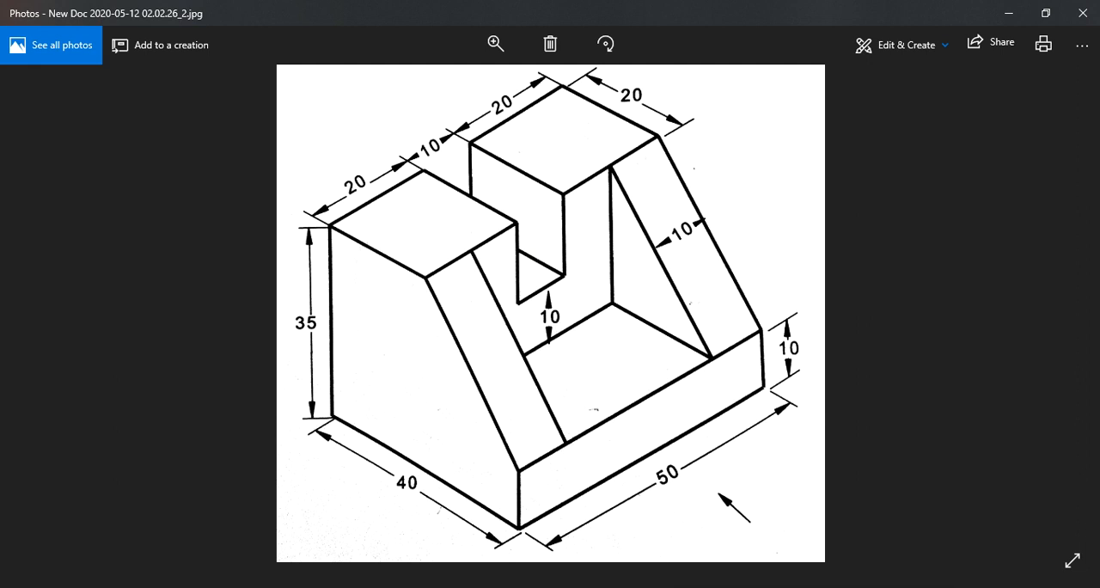
key(alt+Tab)
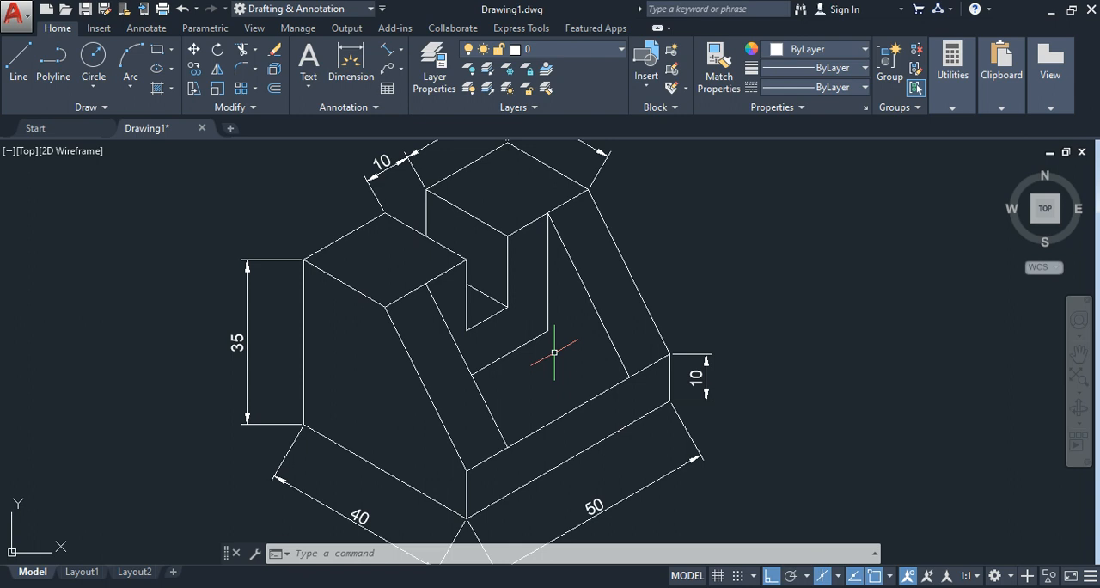
key(F5)
click(18, 62)
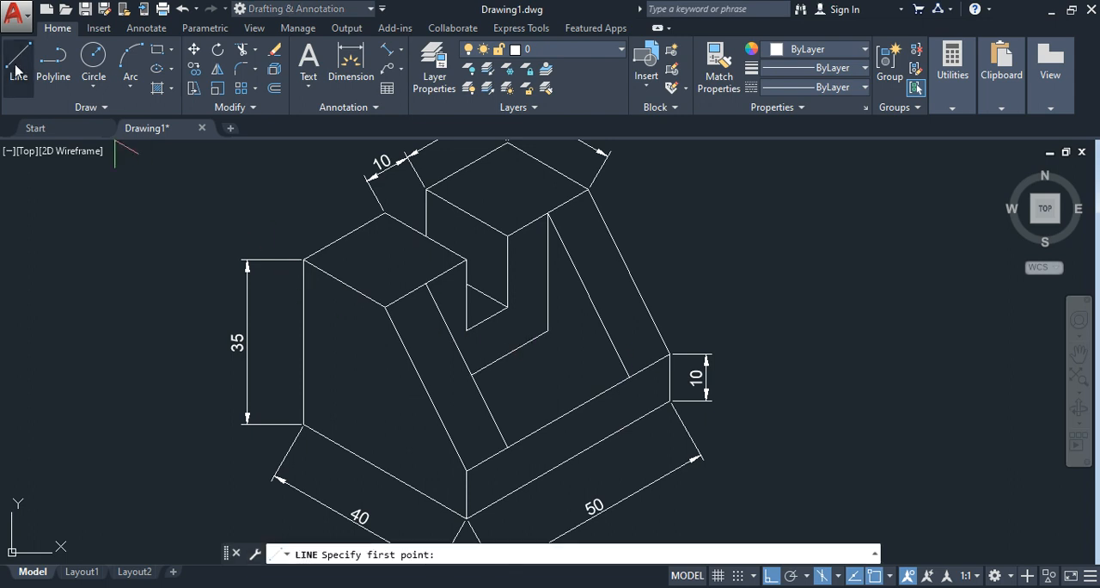
click(548, 330)
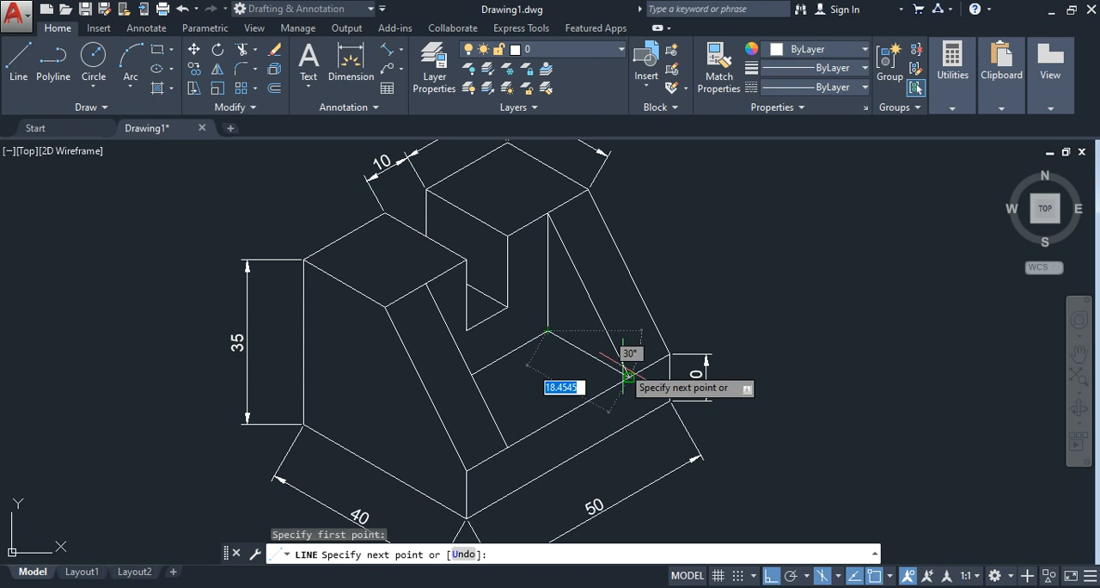
click(629, 376)
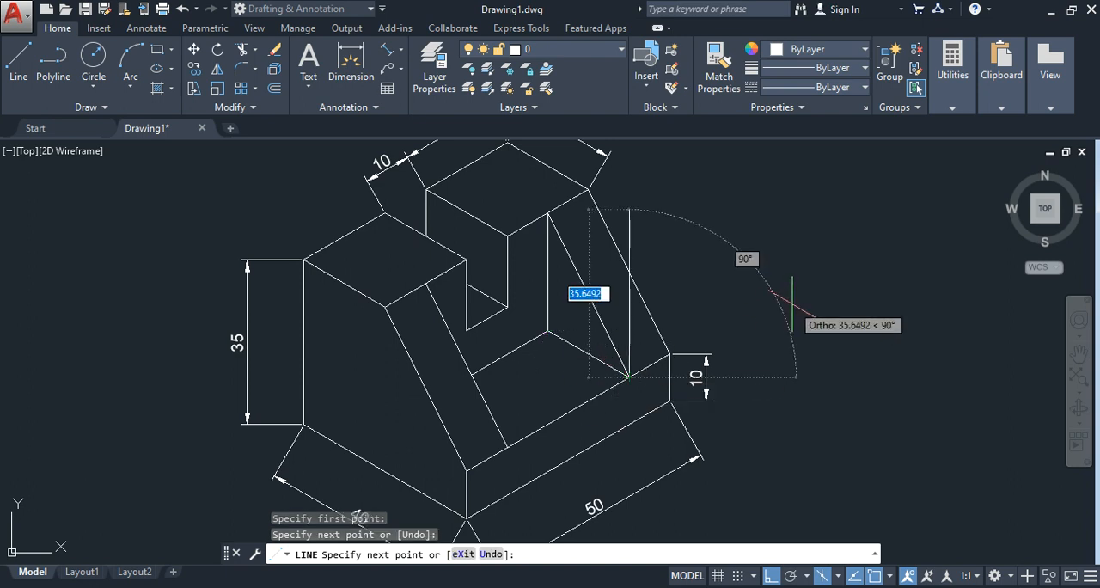
key(Escape)
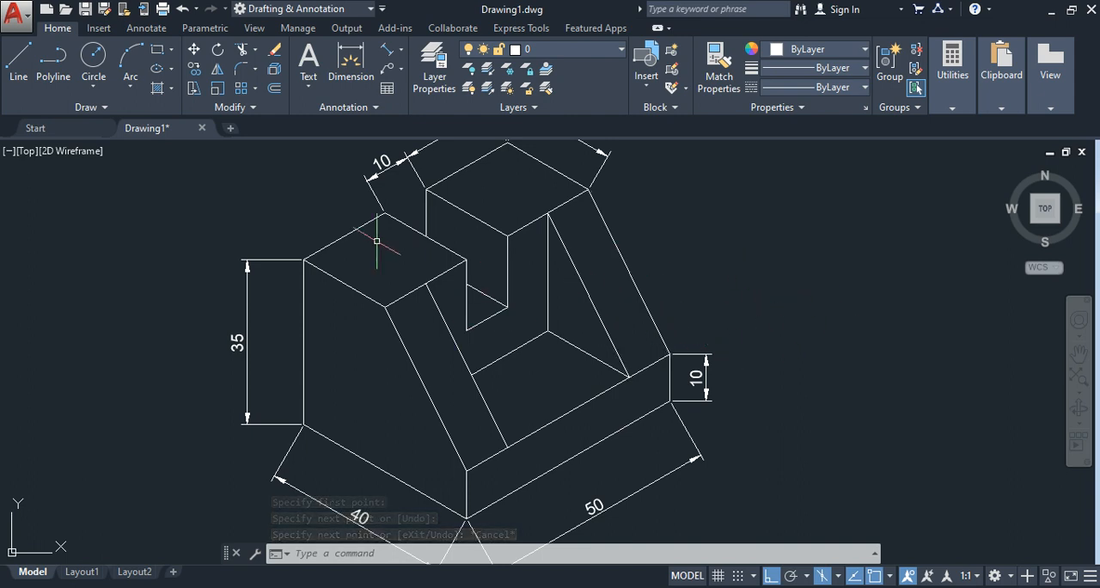
Step: Add an aligned dimension for the far sloping rib's width between its two lower corners, placed across the middle of the rib
click(402, 52)
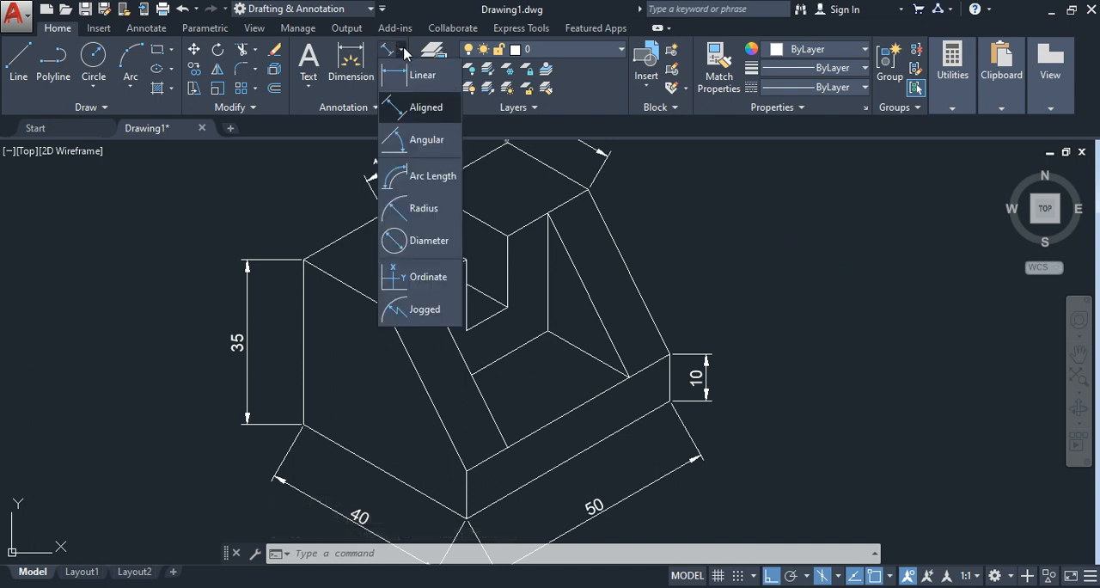
click(402, 174)
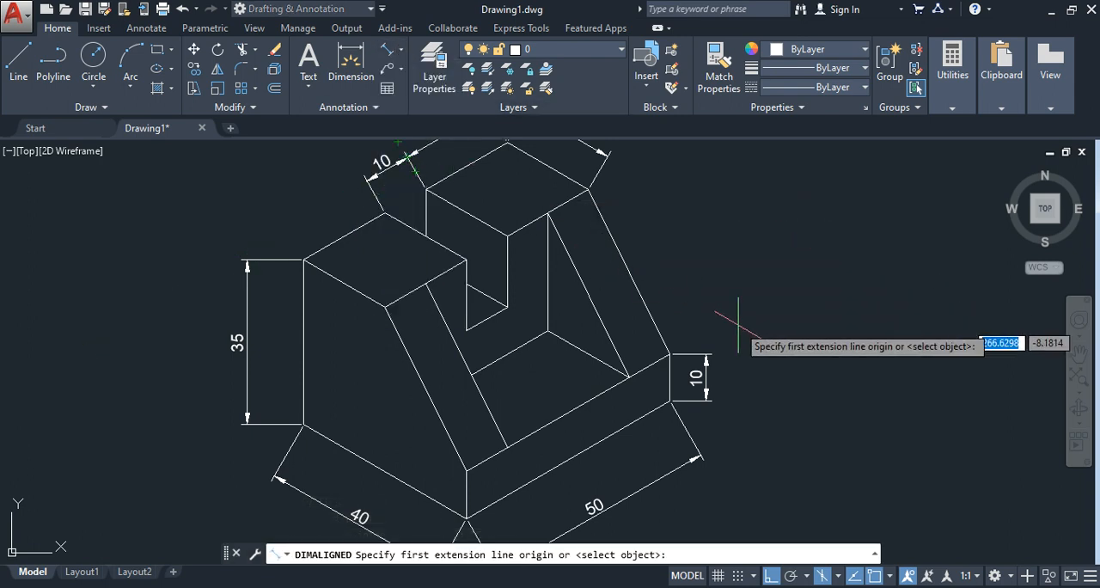
scroll(732, 310, up, 2)
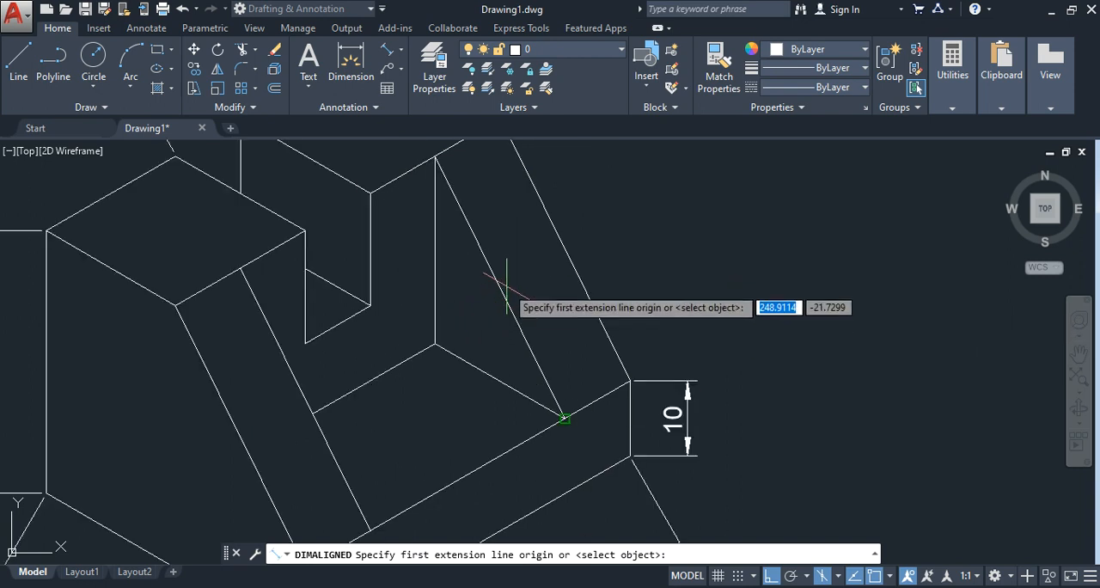
click(565, 419)
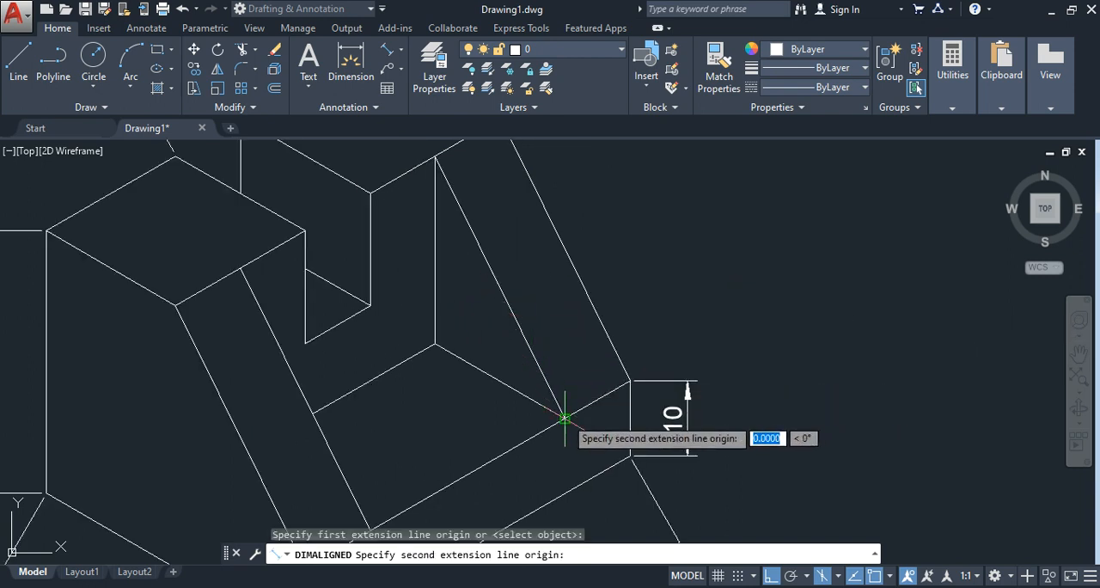
click(630, 379)
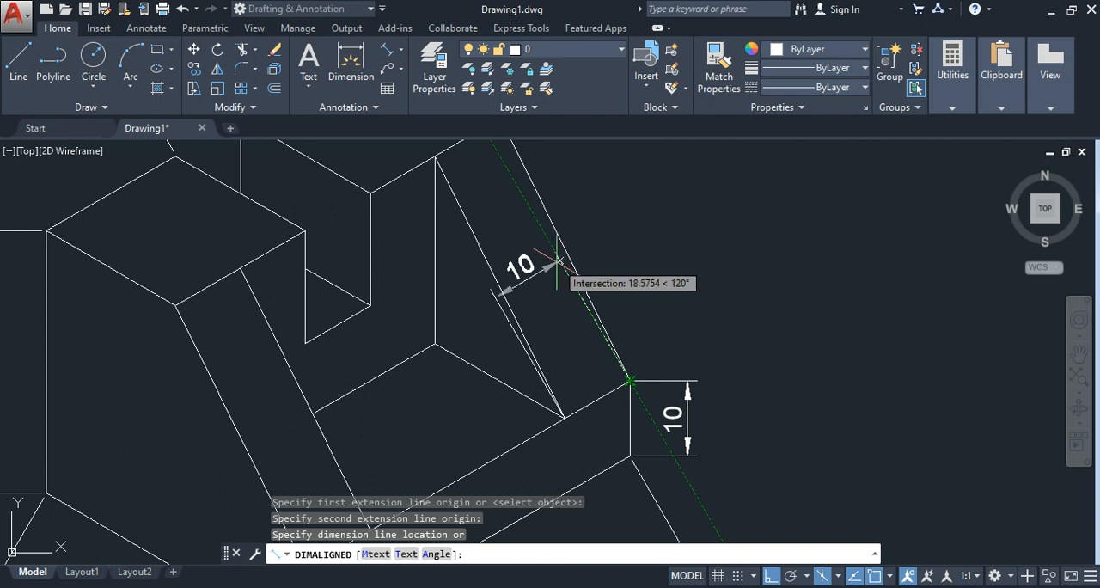
click(558, 260)
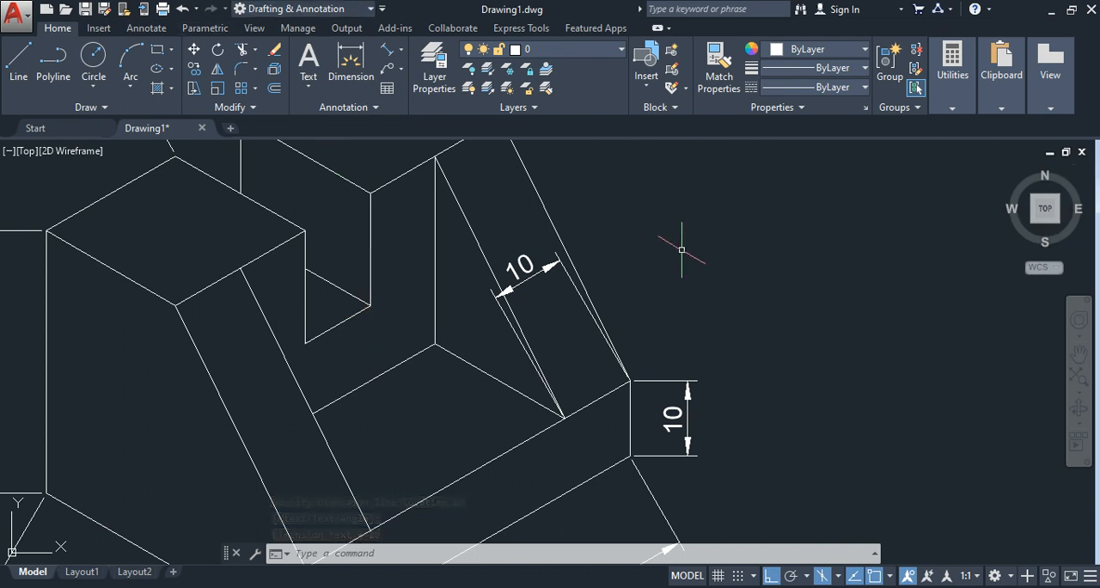
key(Return)
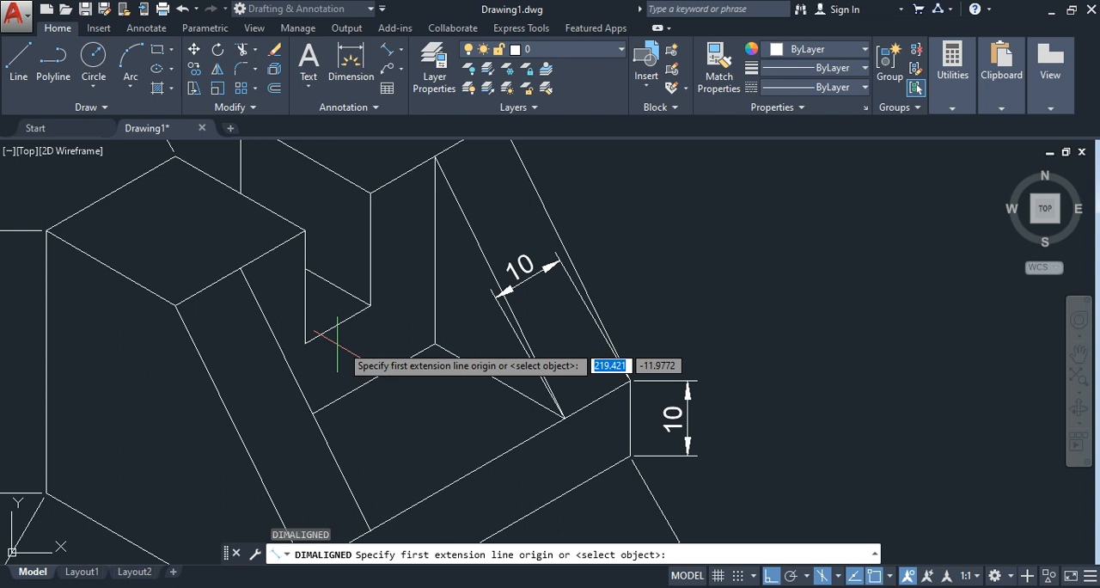
click(370, 305)
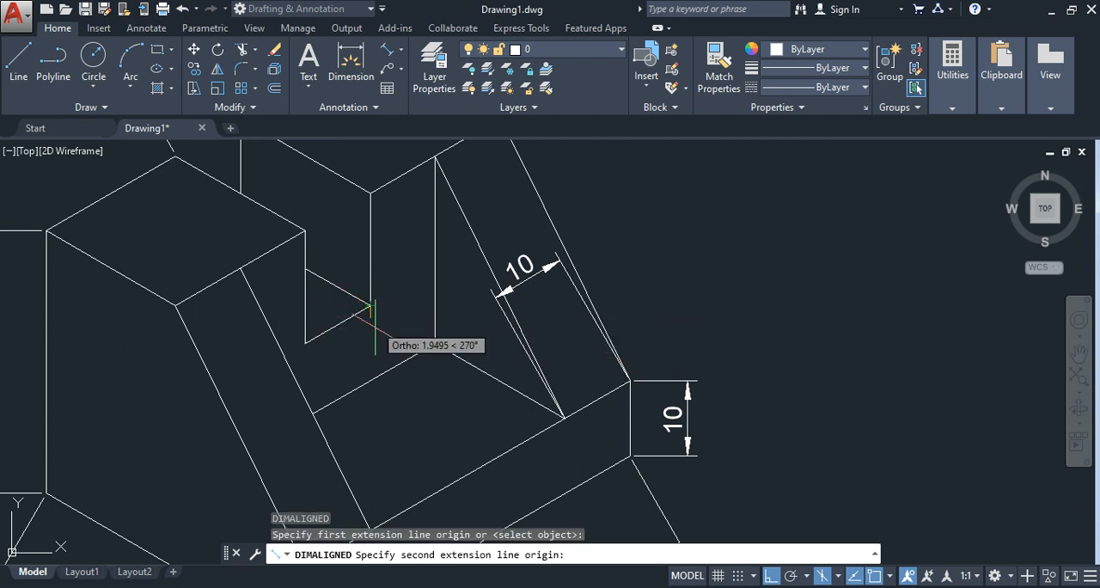
scroll(382, 374, up, 4)
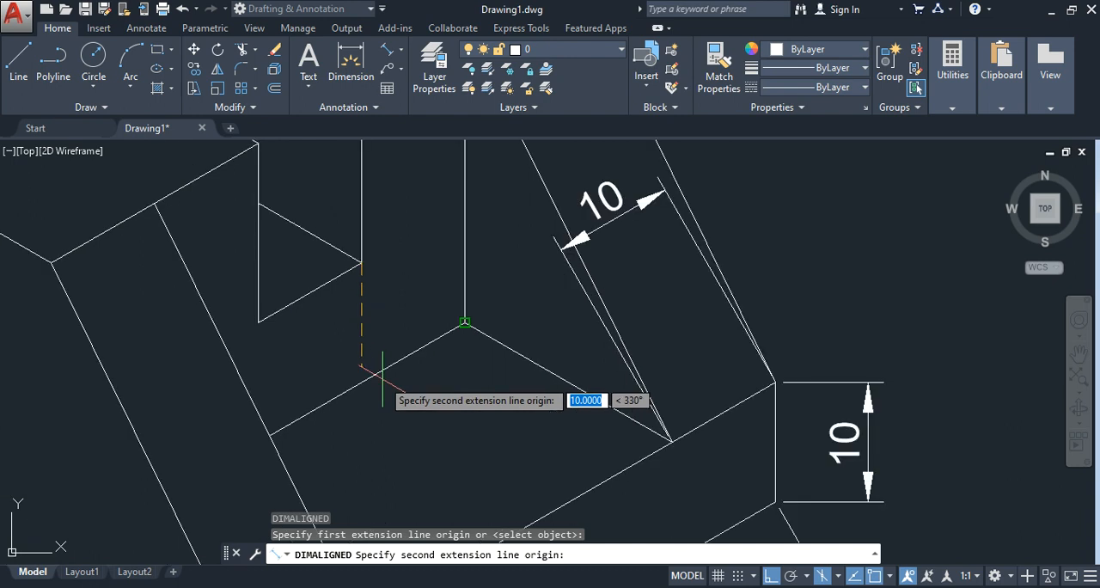
scroll(382, 378, down, 2)
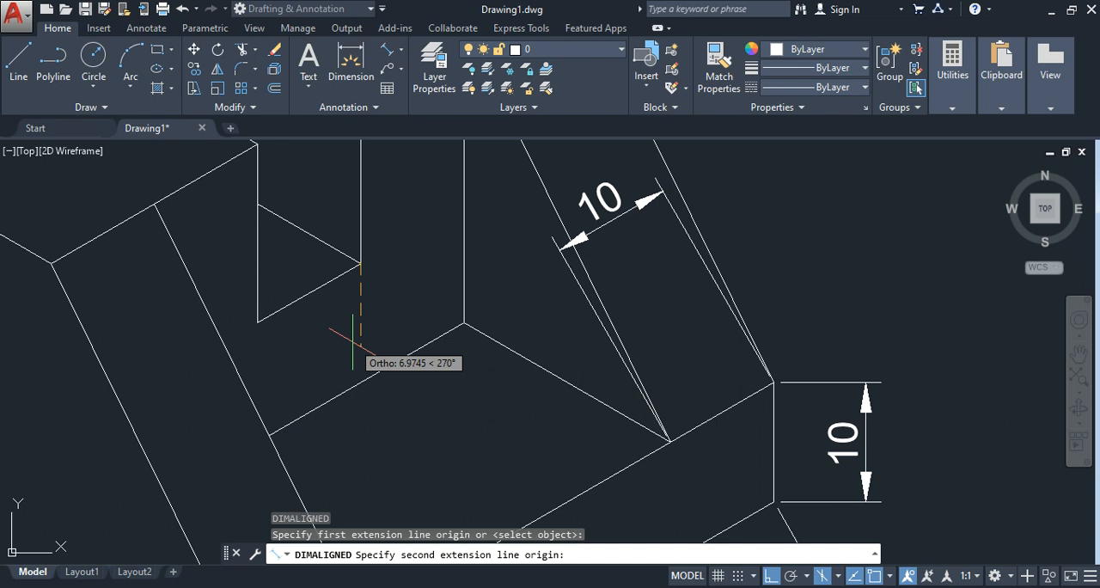
key(Escape)
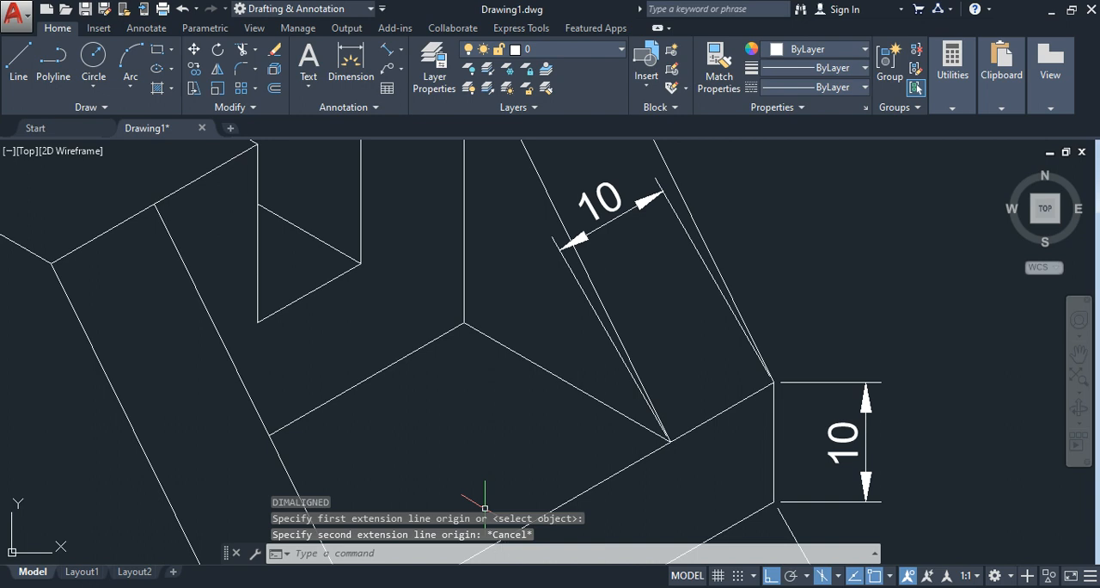
click(891, 576)
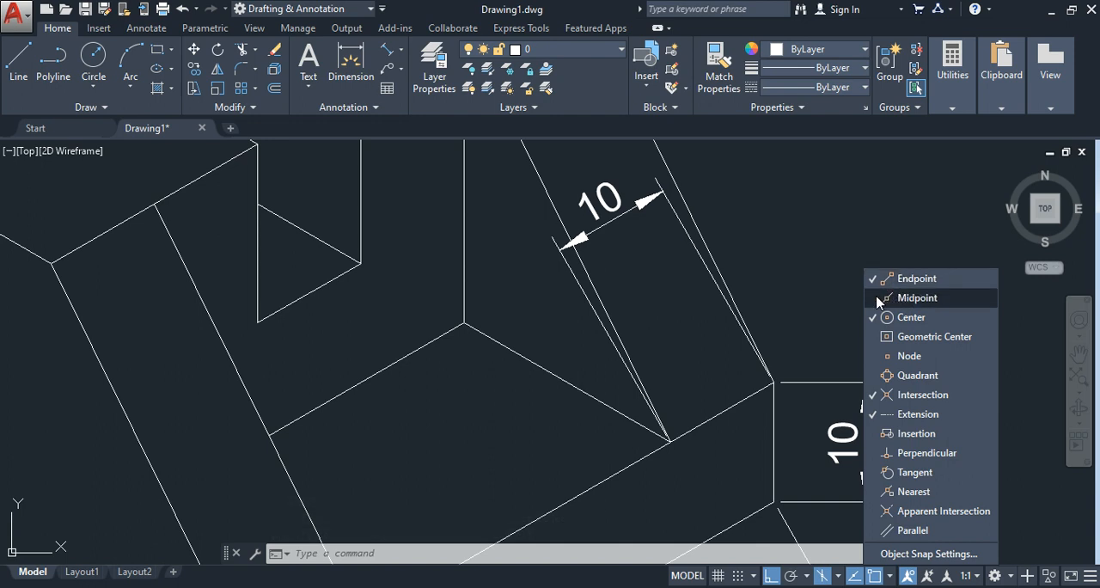
click(891, 576)
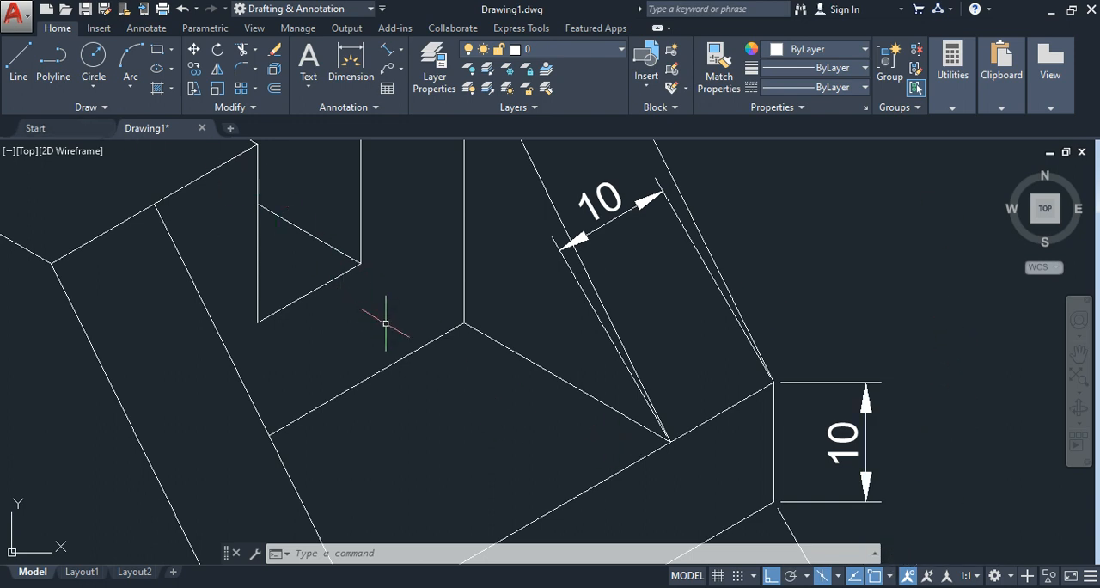
click(401, 55)
click(409, 109)
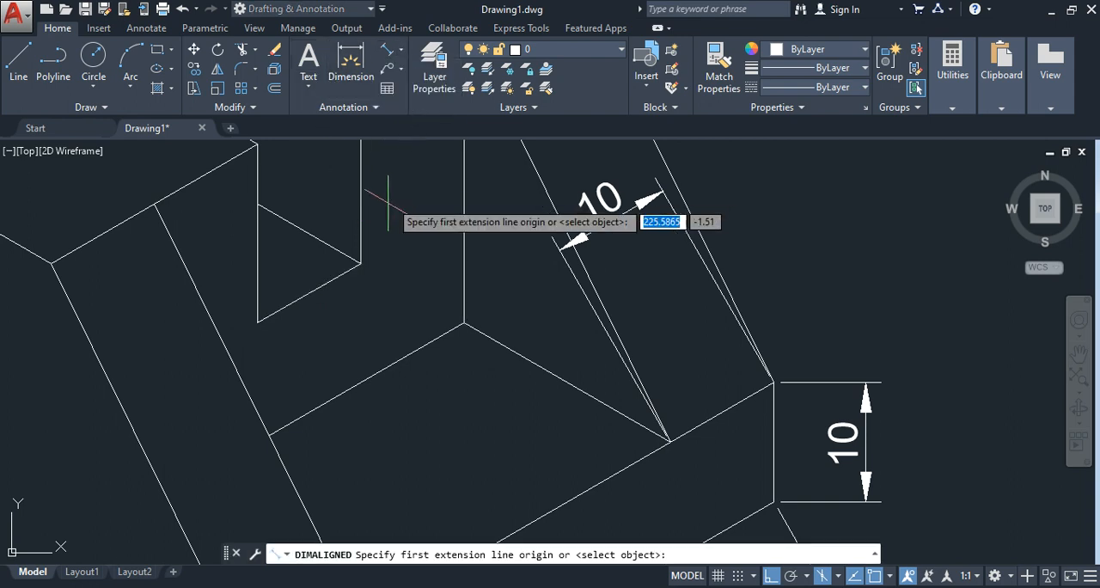
click(307, 295)
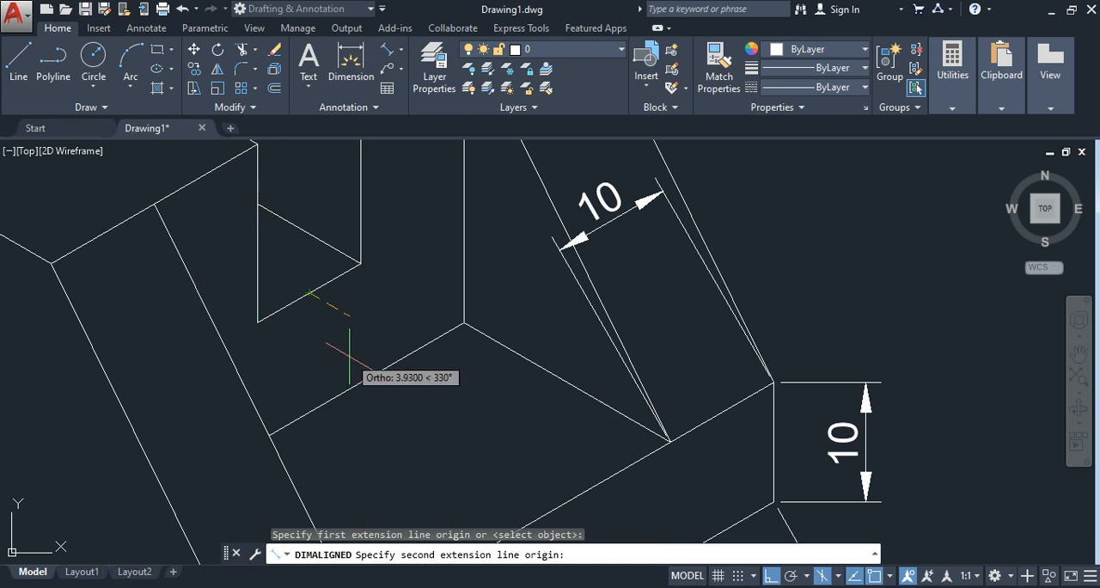
key(Escape)
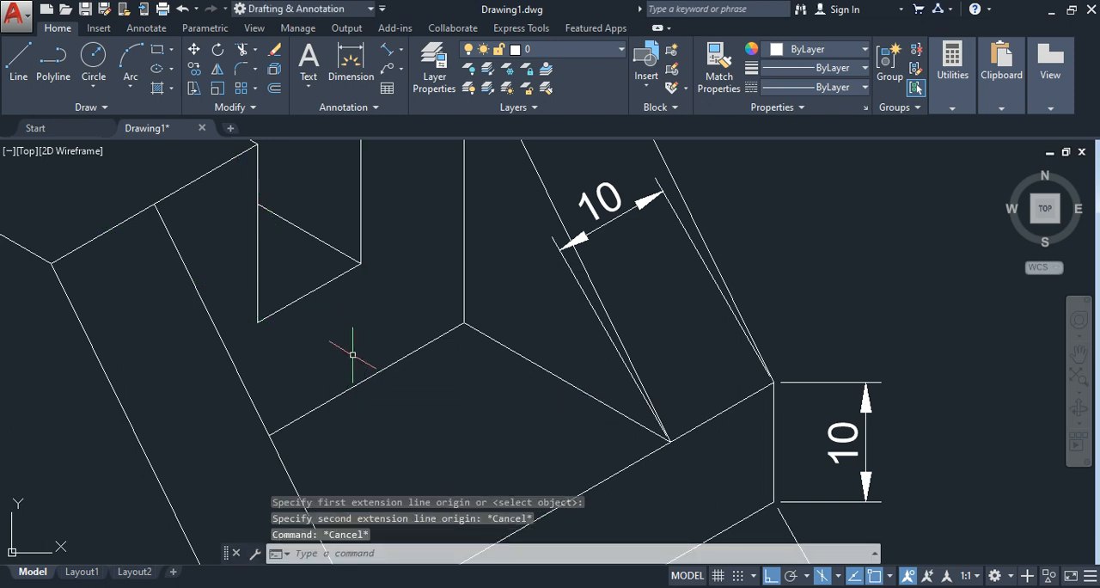
click(403, 48)
click(421, 174)
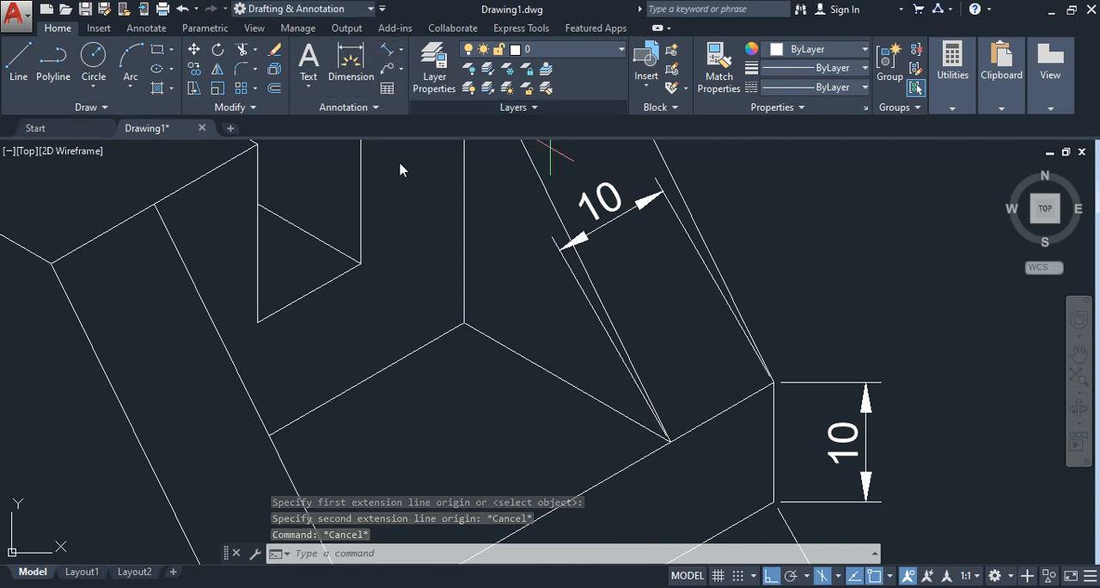
click(361, 262)
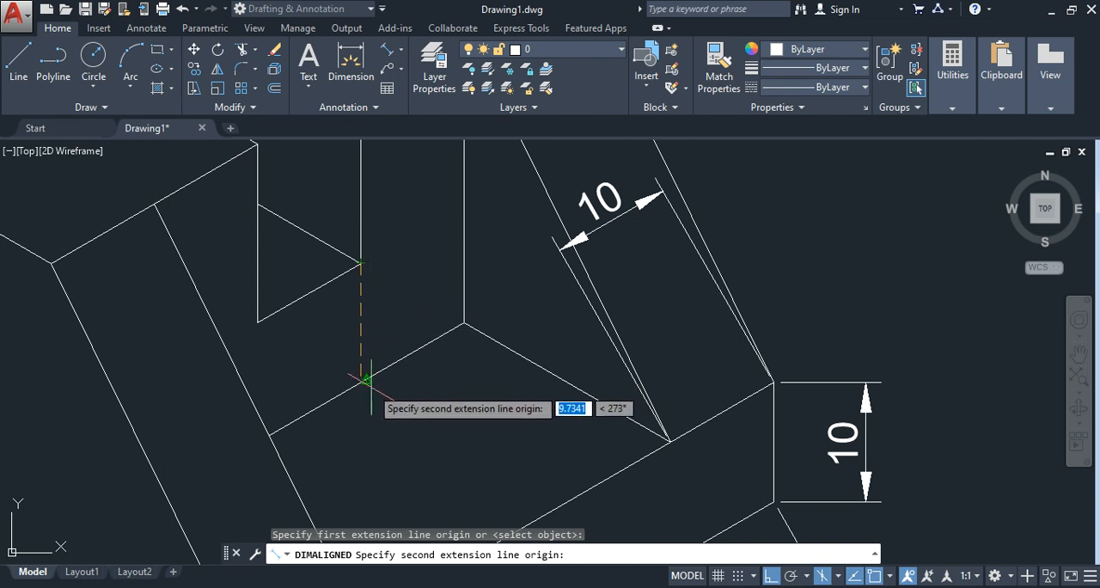
scroll(366, 379, up, 2)
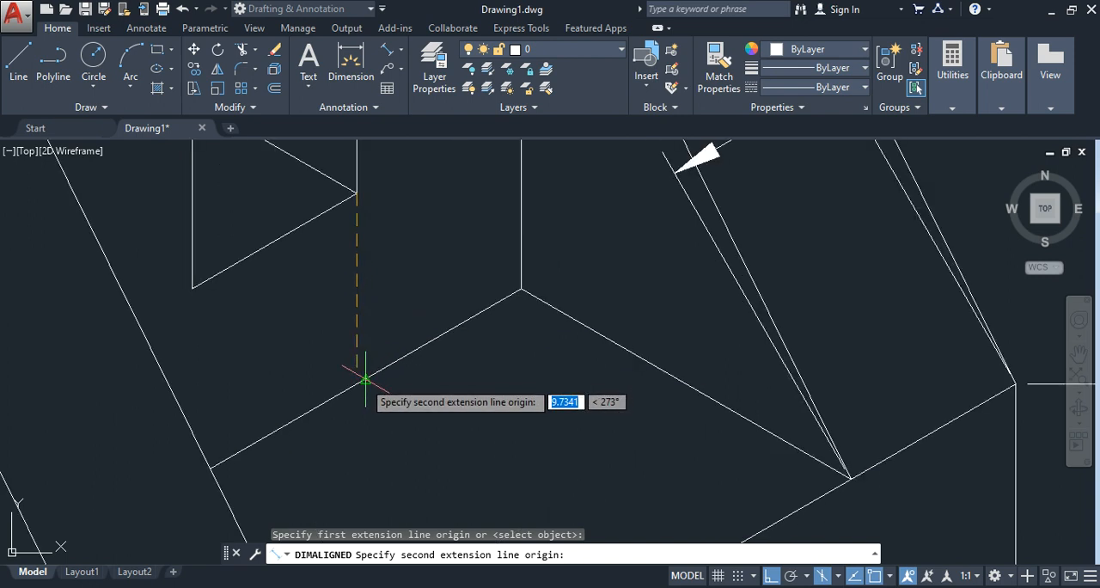
scroll(365, 379, up, 2)
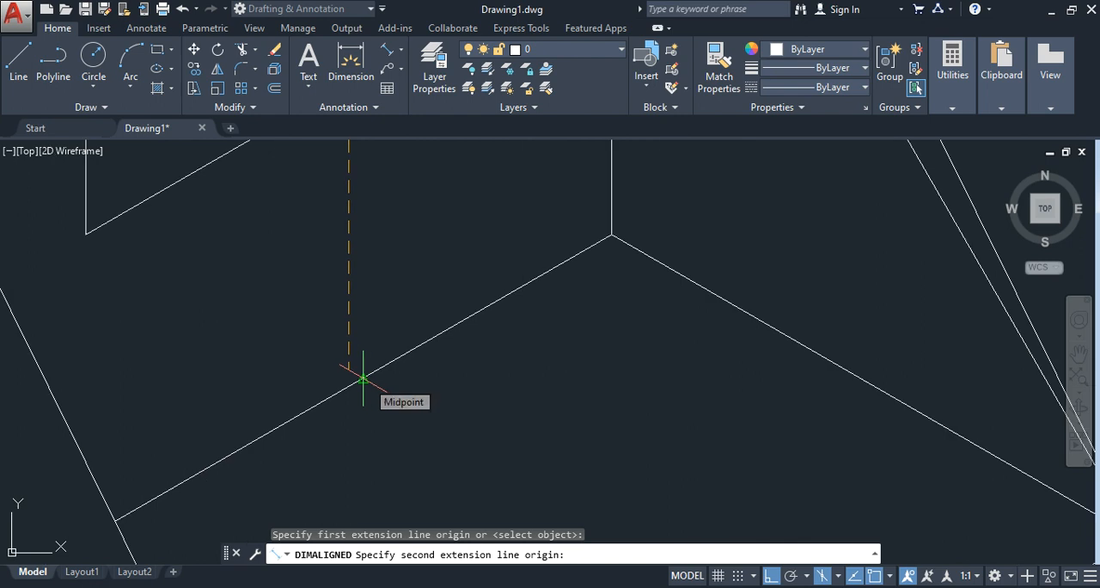
scroll(364, 379, down, 2)
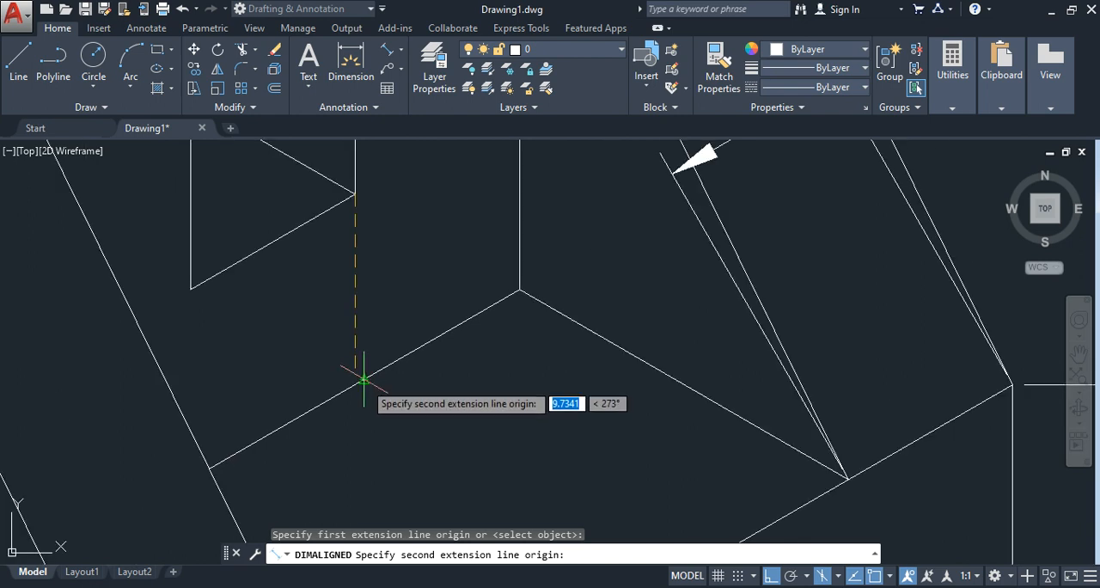
click(364, 379)
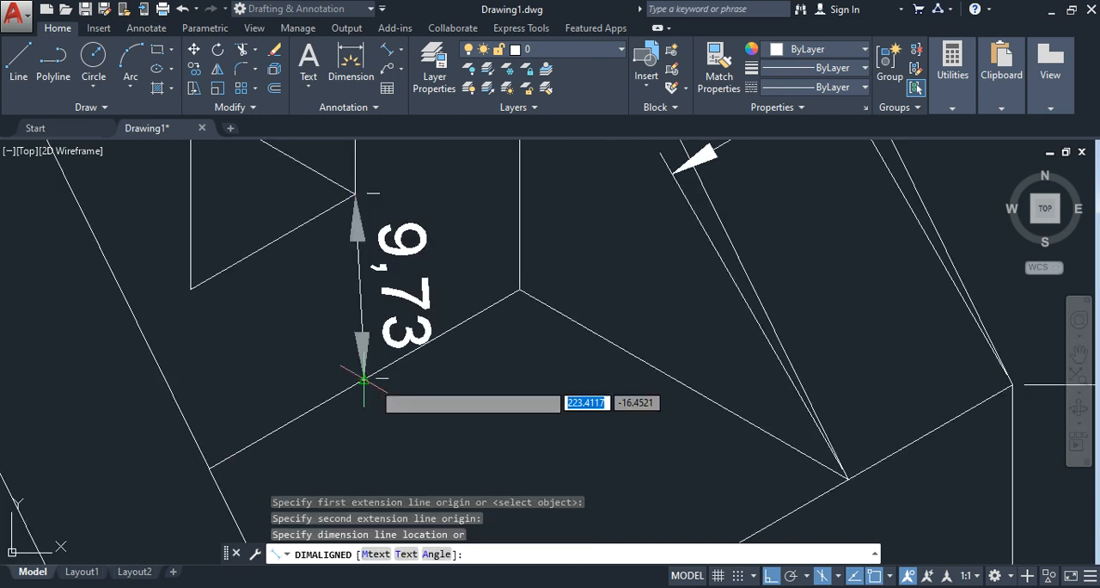
key(Escape)
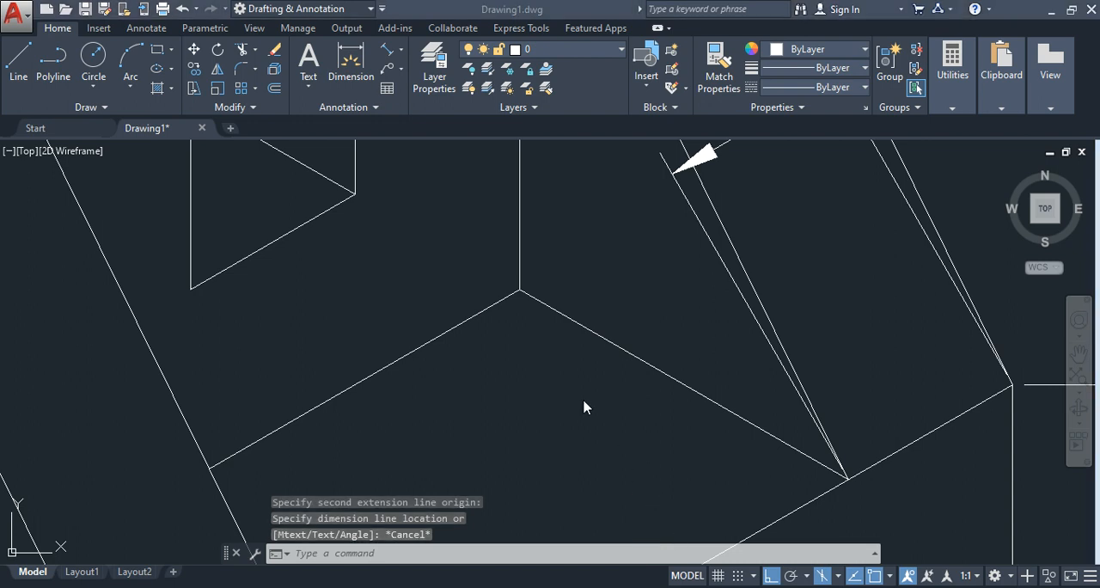
Step: Start an aligned dimension at the slot floor's inner corner and turn off the Midpoint object snap
click(401, 51)
click(423, 109)
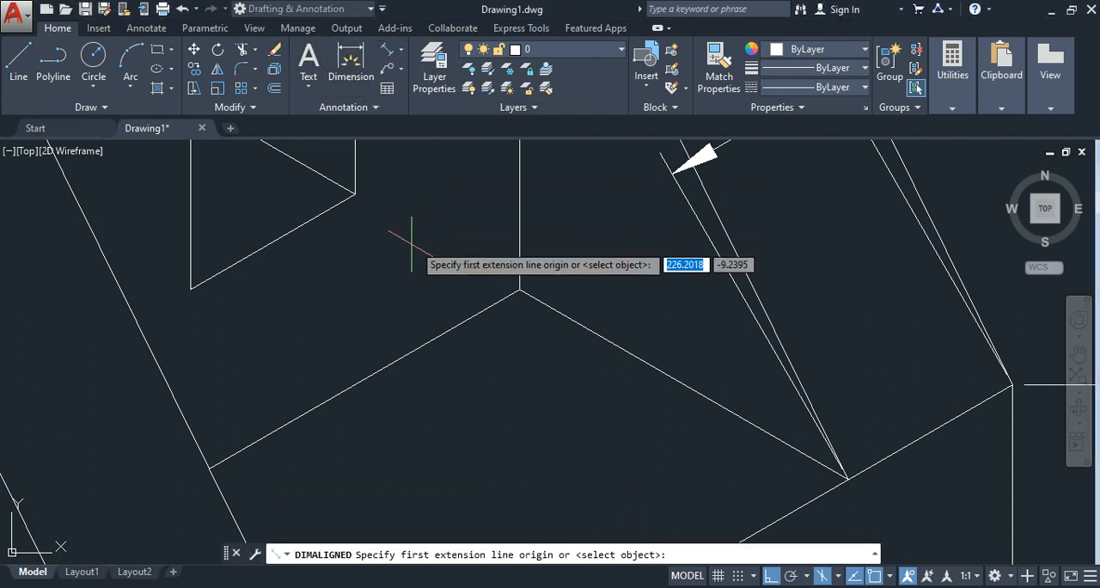
click(354, 194)
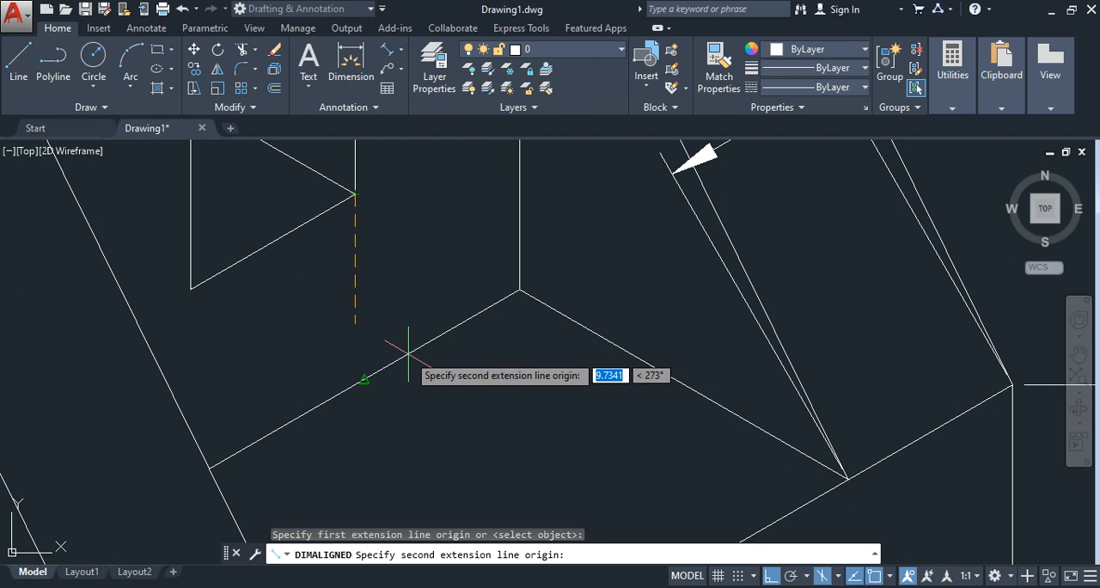
click(890, 576)
click(913, 299)
click(892, 578)
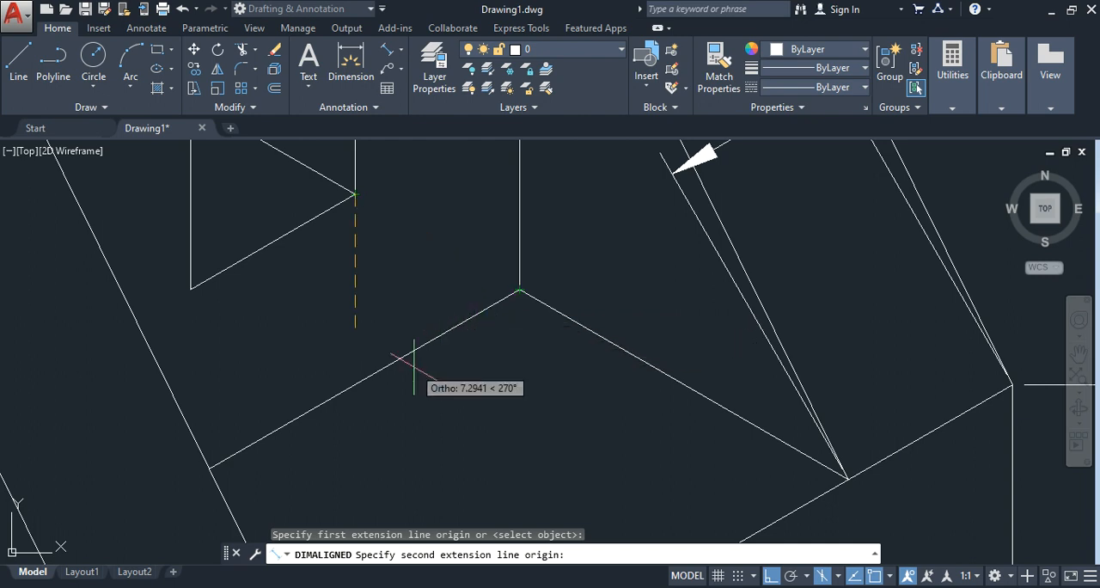
scroll(412, 381, up, 4)
scroll(540, 233, down, 4)
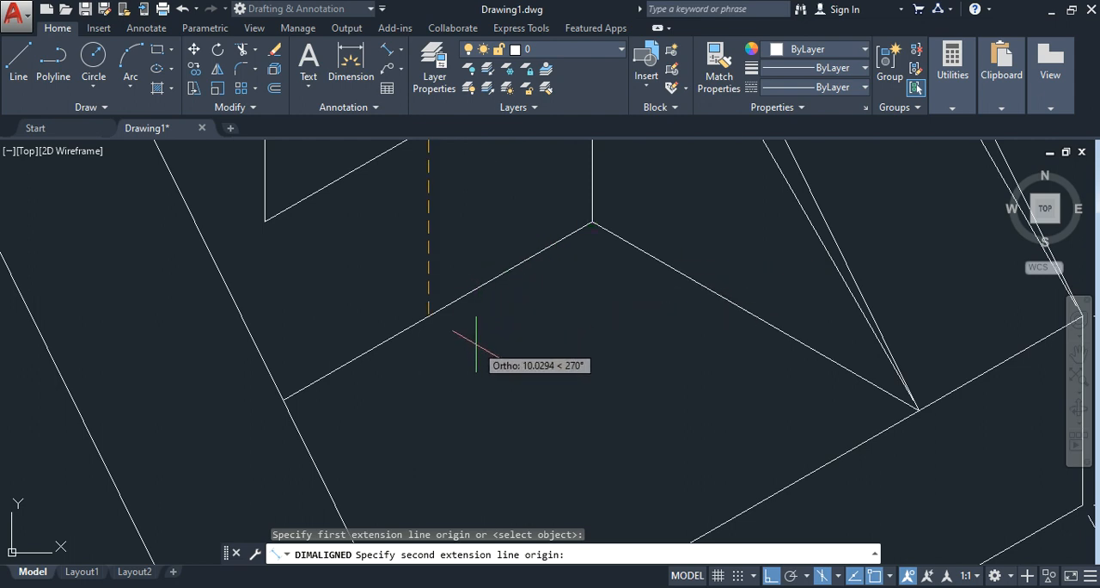
scroll(474, 361, down, 2)
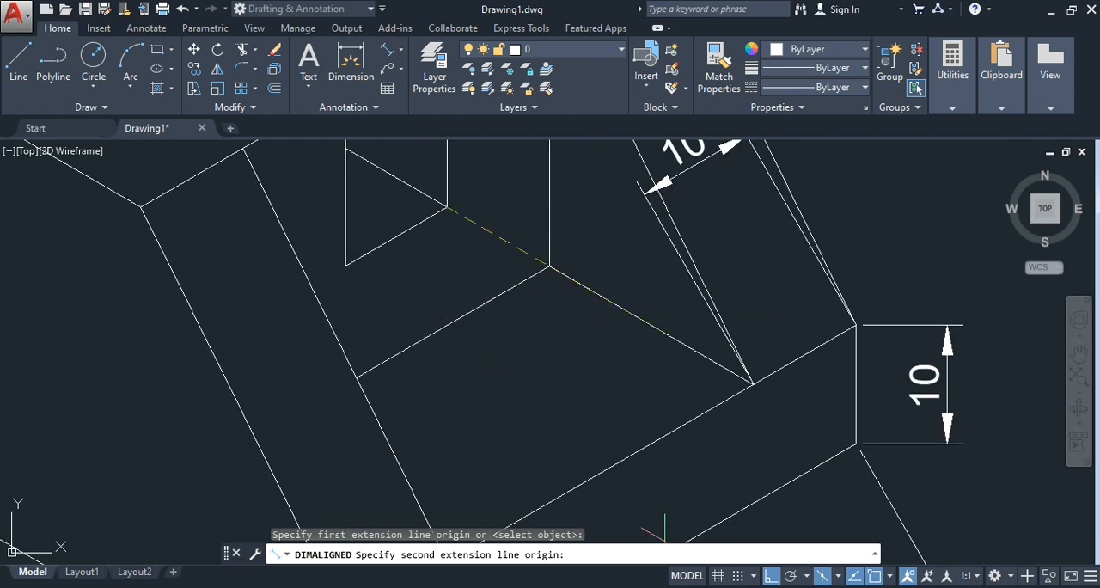
scroll(417, 344, down, 2)
key(Escape)
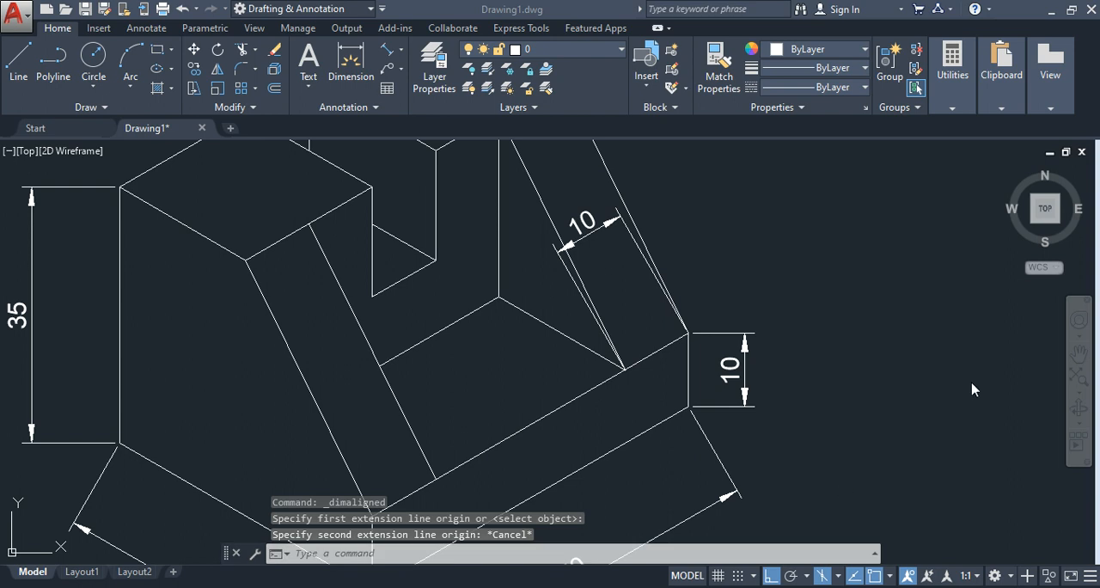
Step: Add an aligned dimension from the slot floor's inner corner straight down to the recess floor's rear edge, placed just beside the slot
click(402, 54)
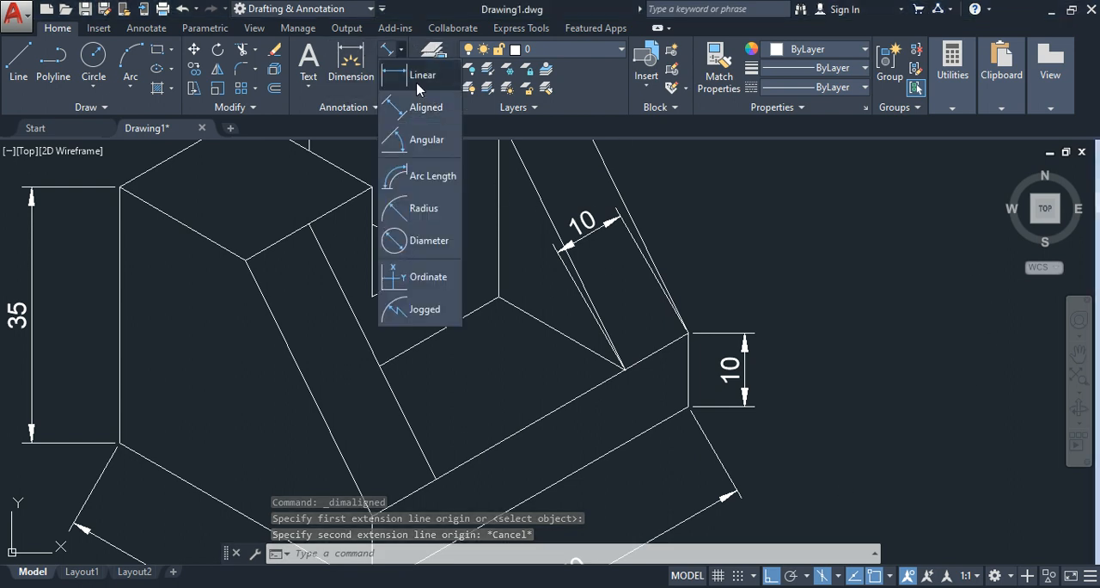
click(412, 103)
scroll(477, 231, up, 3)
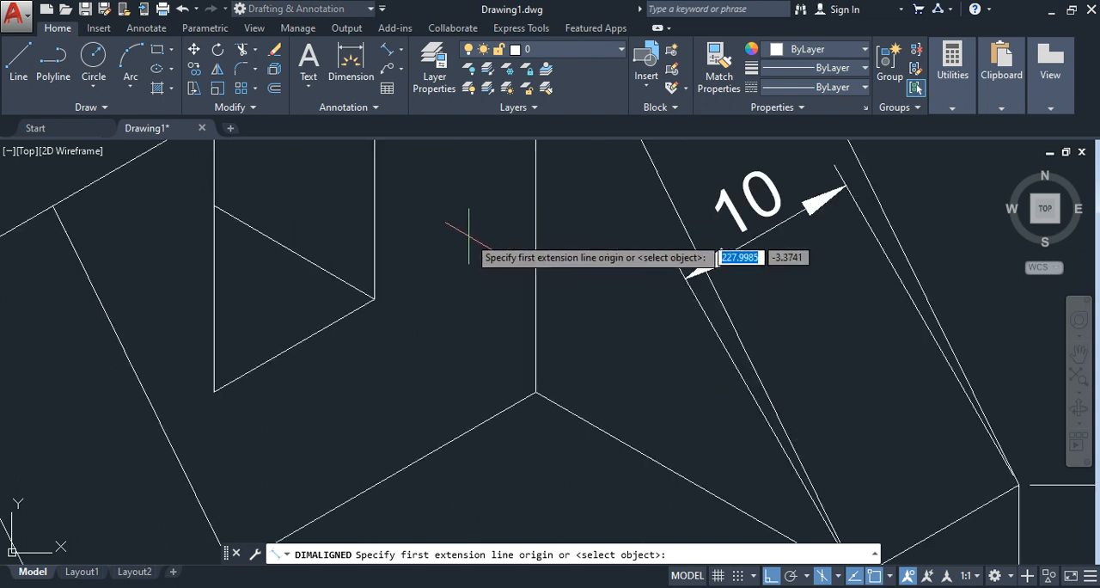
click(373, 299)
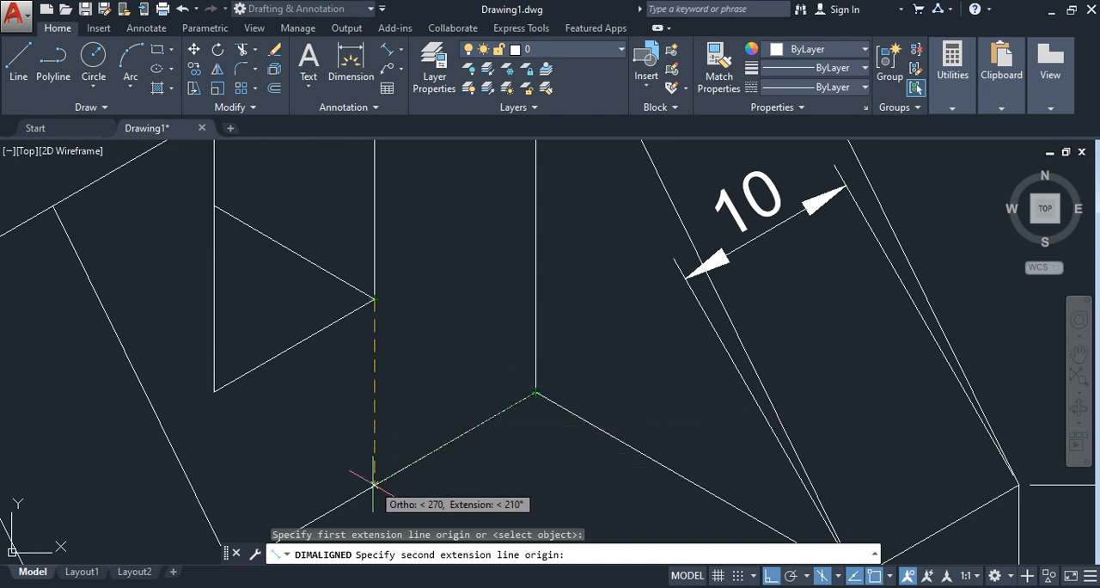
scroll(375, 484, down, 2)
scroll(374, 484, down, 4)
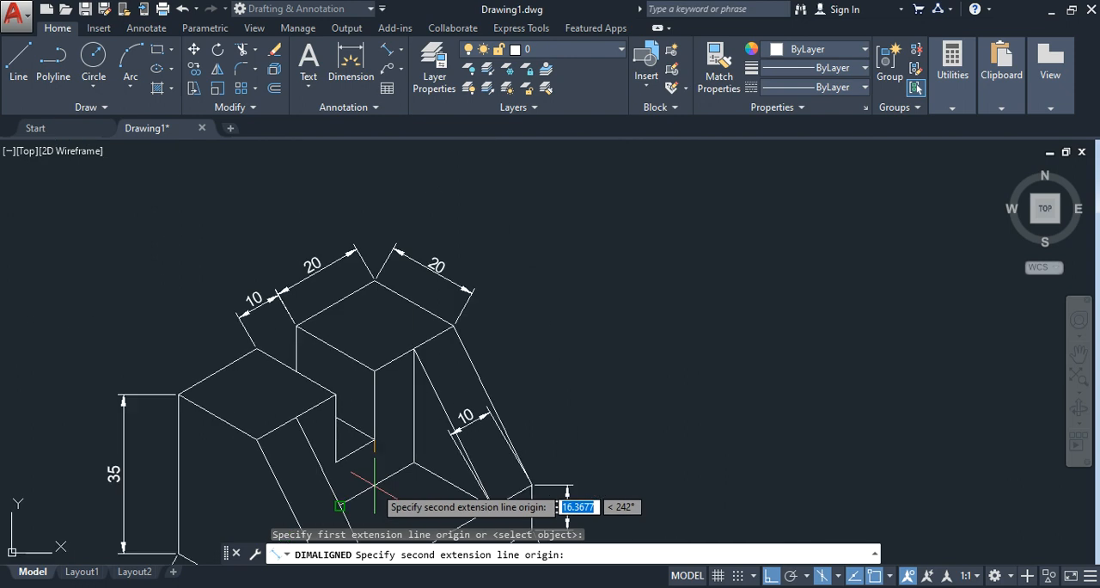
scroll(366, 438, up, 6)
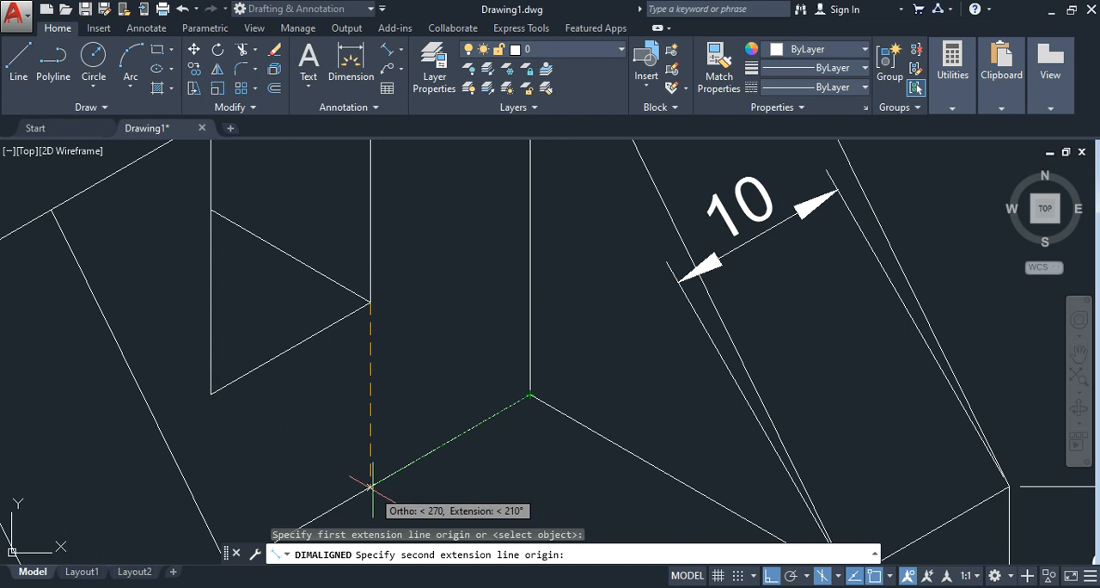
scroll(369, 488, up, 2)
scroll(364, 487, down, 4)
scroll(364, 488, down, 4)
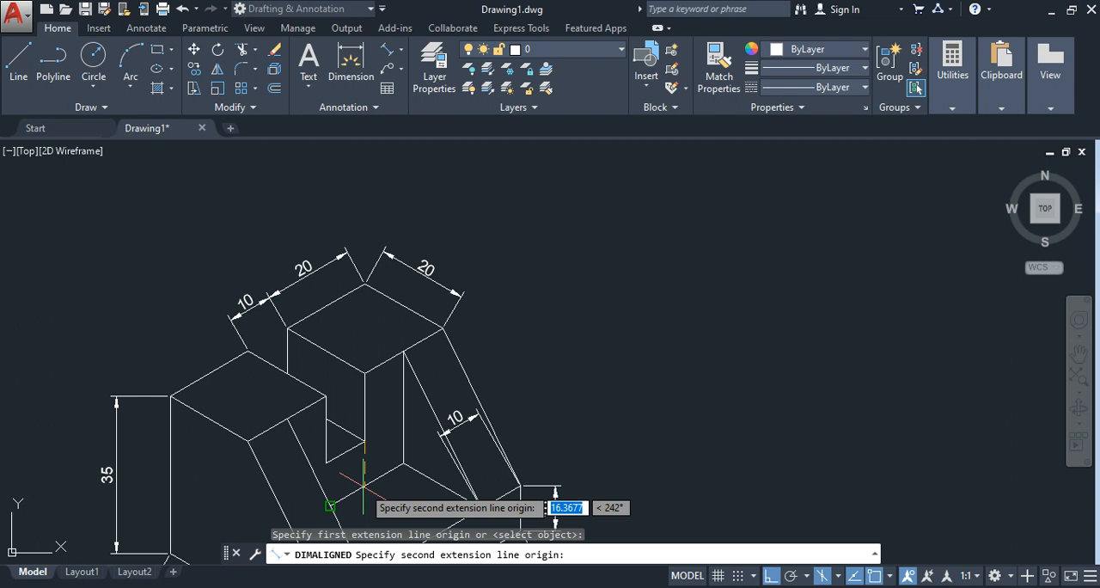
scroll(362, 477, up, 6)
scroll(374, 457, up, 2)
mouse_move(375, 458)
middle_down()
mouse_move(430, 416)
mouse_move(474, 316)
middle_up()
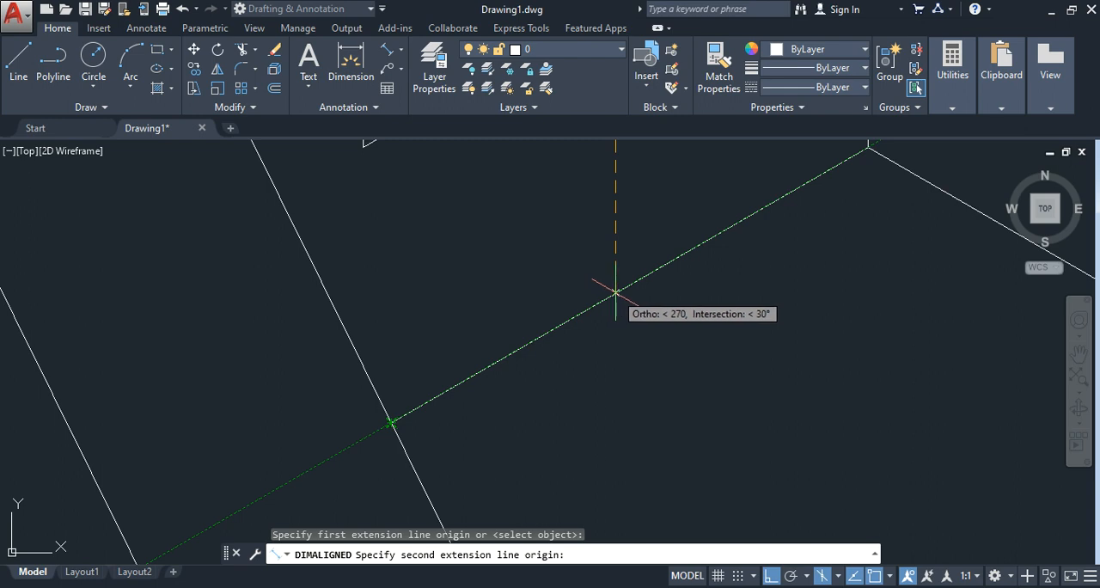
click(615, 292)
scroll(606, 295, down, 5)
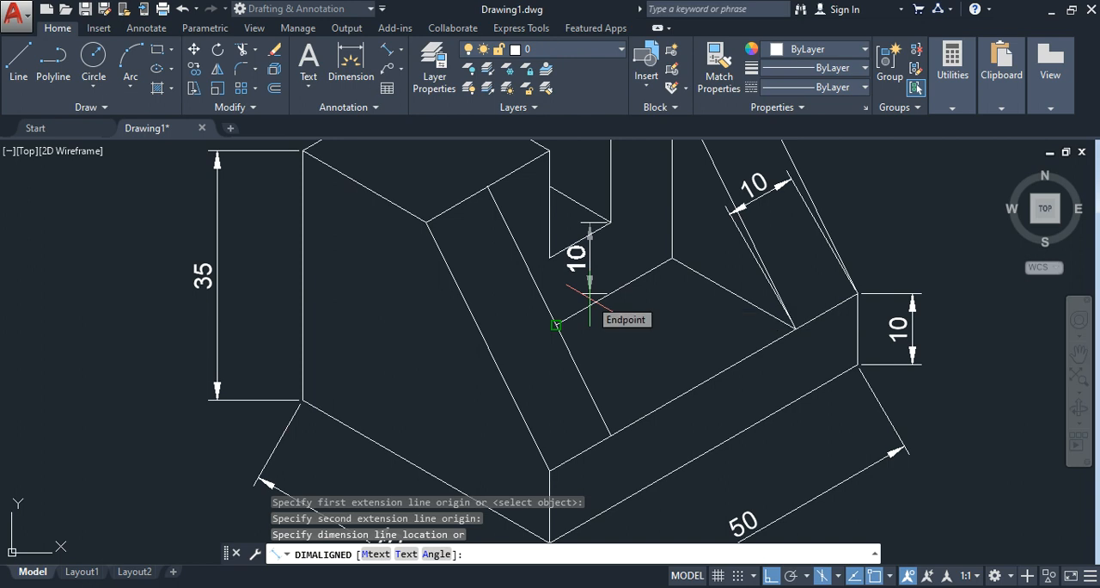
click(591, 298)
scroll(648, 319, down, 2)
scroll(645, 321, up, 2)
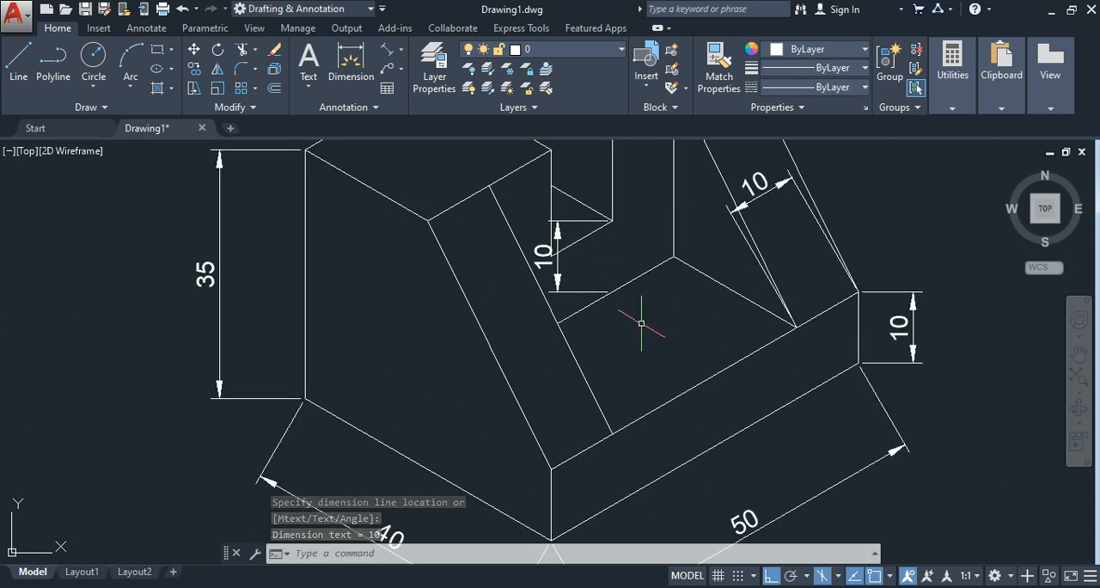
Step: Oblique the two base dimensions, 40 and 50, to an angle of 90 with DIMEDIT
scroll(641, 323, down, 2)
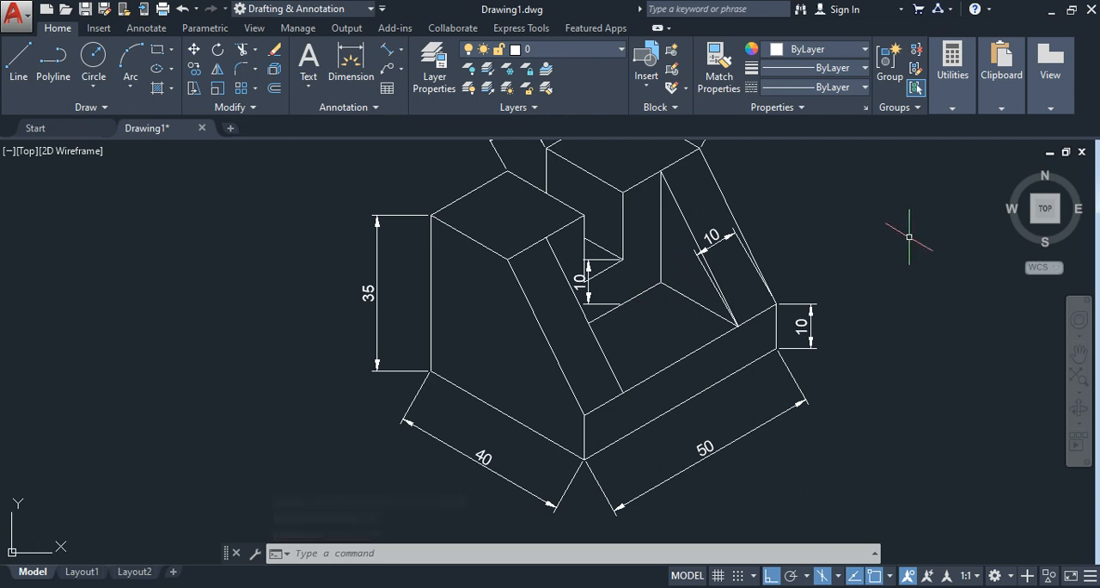
middle_drag(903, 247, 799, 335)
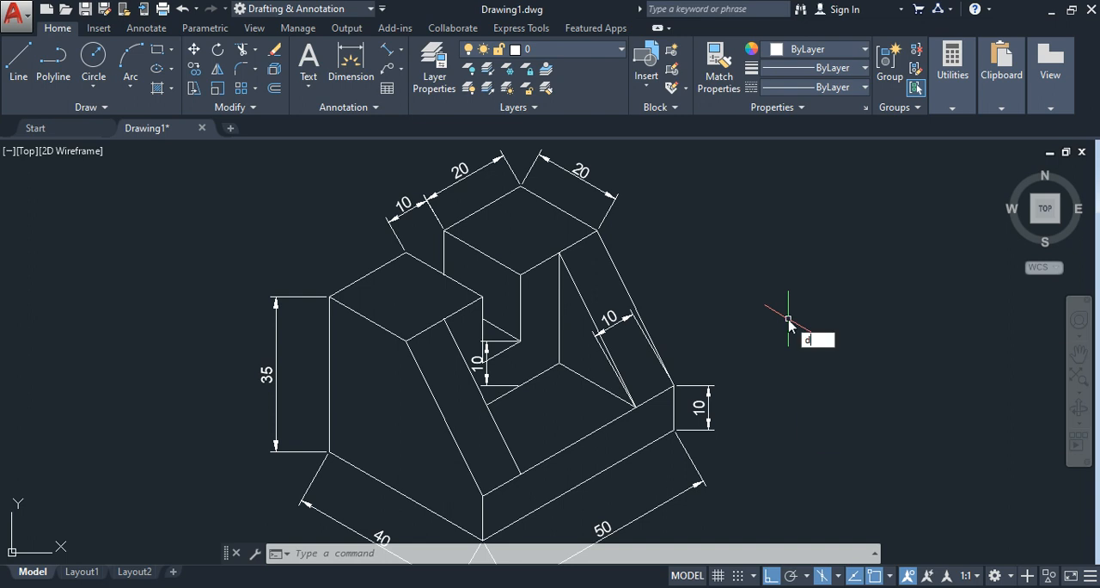
text(ime)
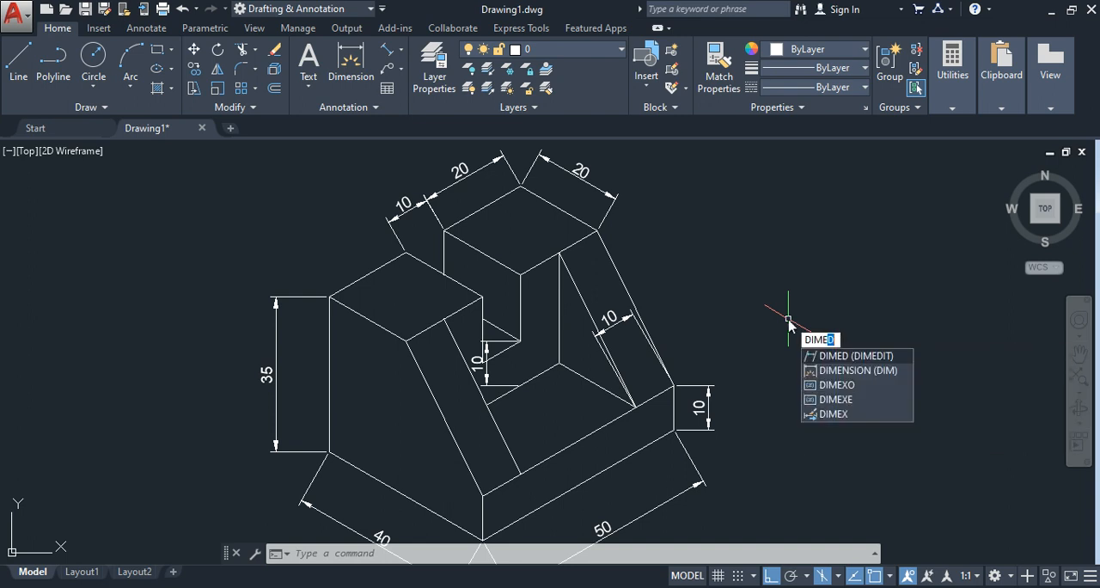
text(d)
click(870, 356)
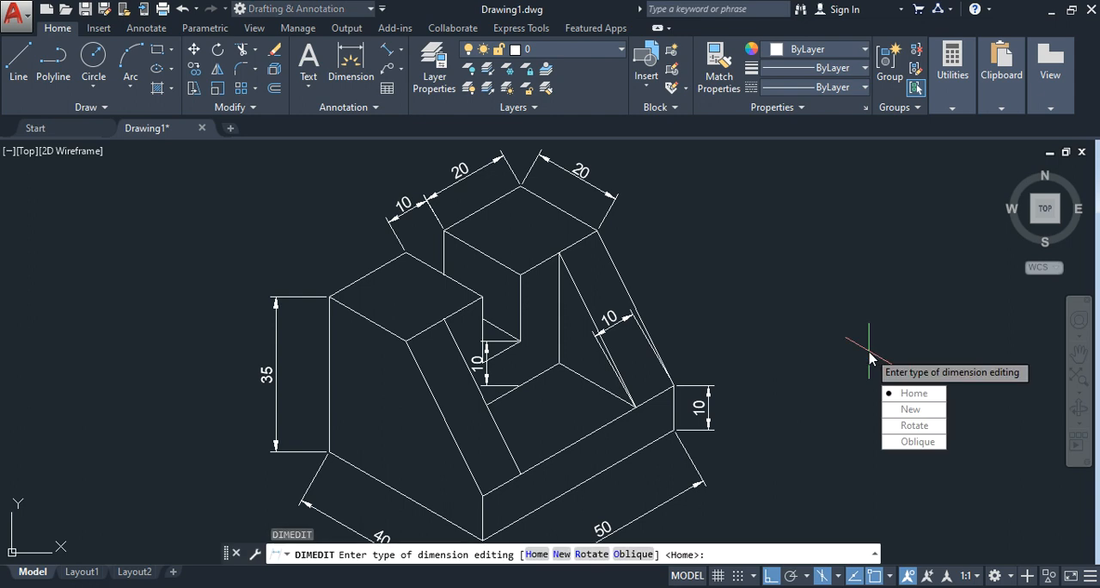
click(918, 442)
scroll(842, 315, down, 3)
scroll(842, 315, up, 3)
scroll(840, 322, down, 2)
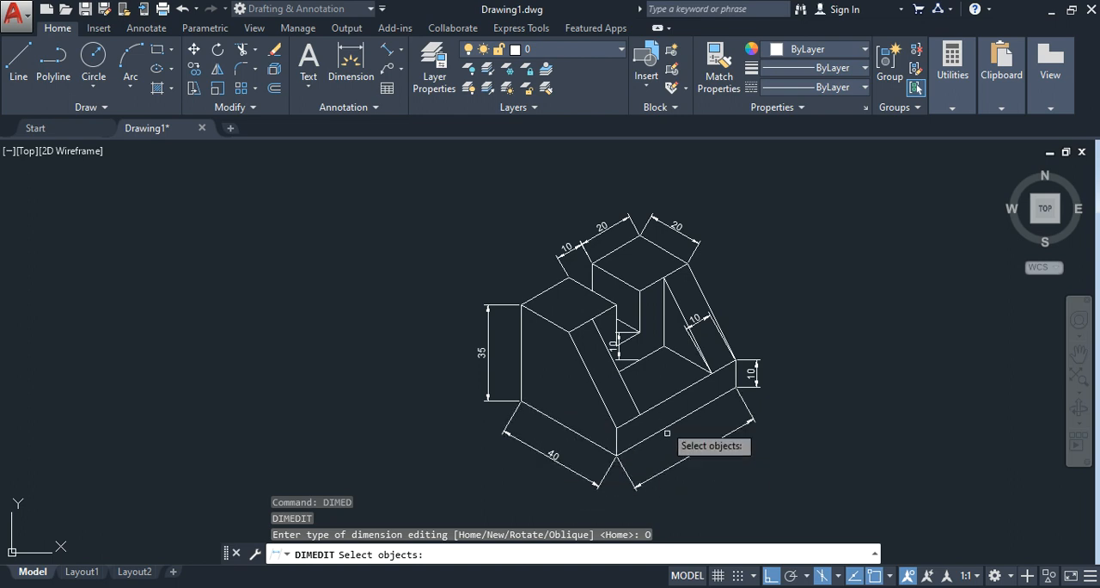
click(682, 455)
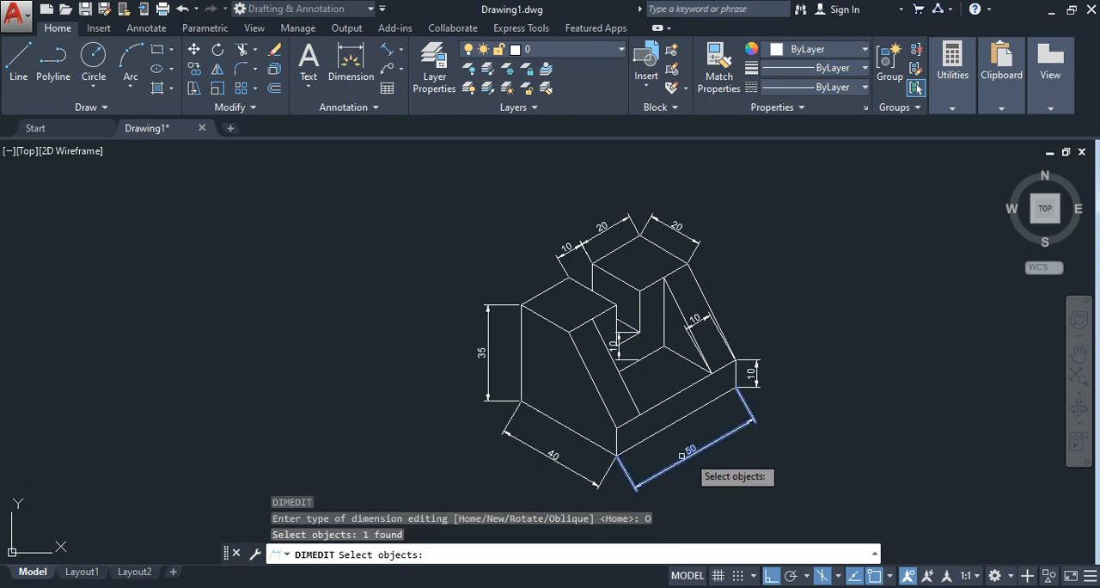
click(554, 458)
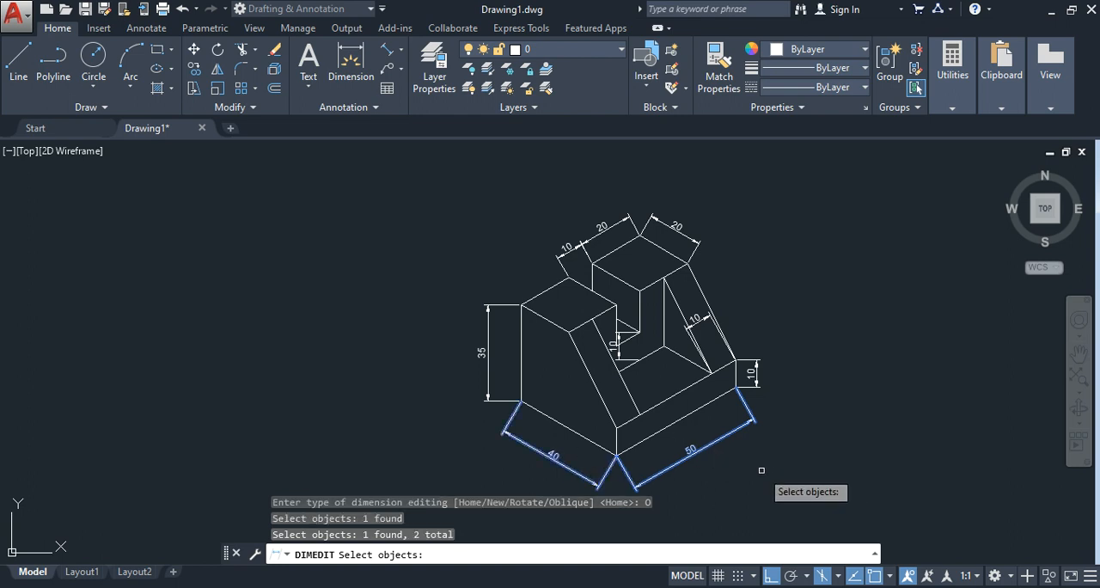
key(Return)
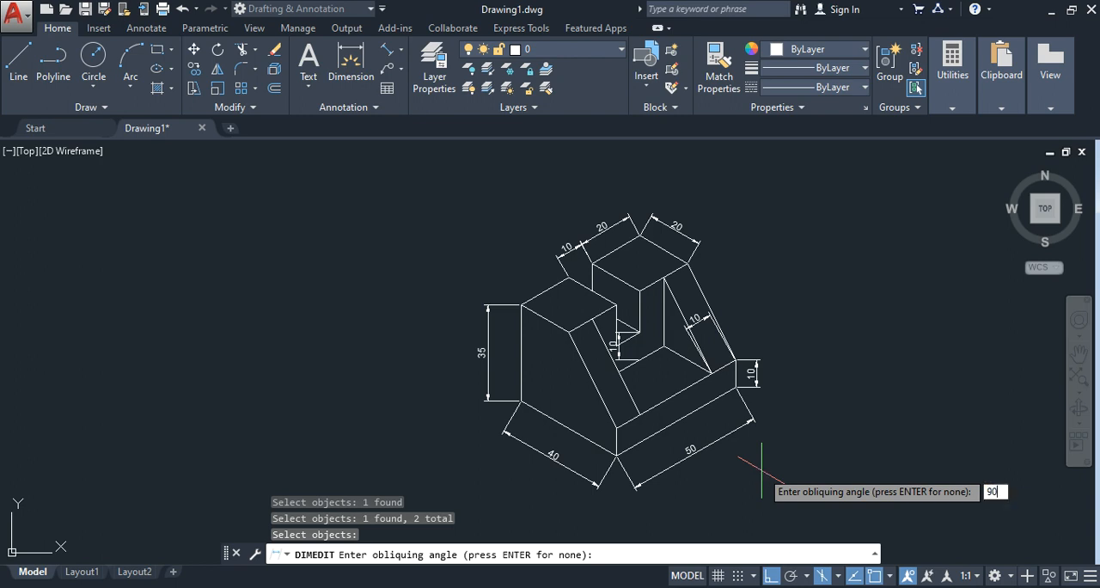
key(Return)
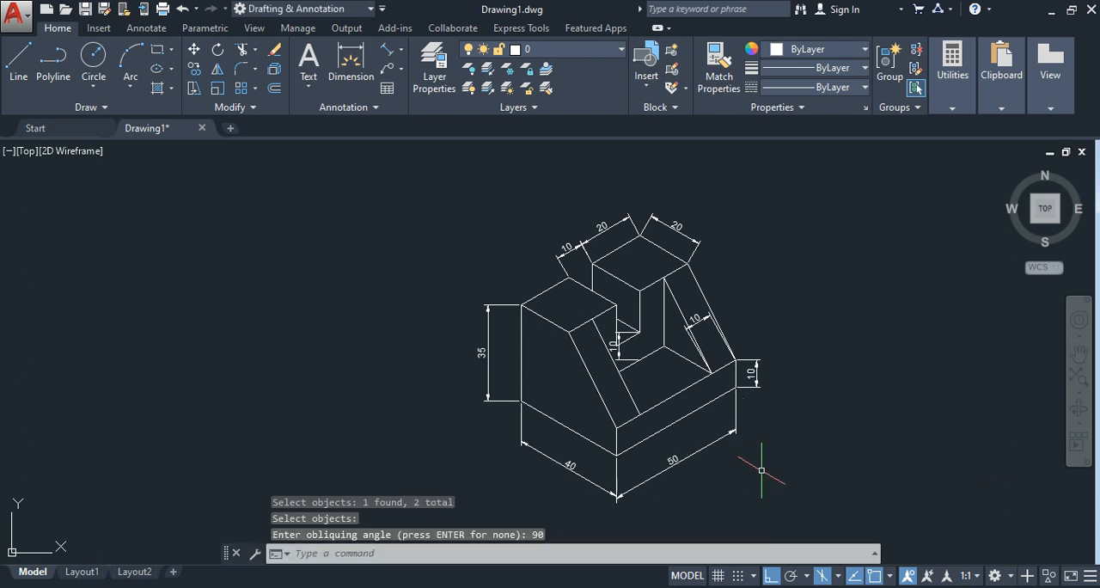
Step: Oblique the 10 base-height dimension with DIMEDIT so its extension lines run parallel to the base's 50 edge
scroll(767, 452, up, 2)
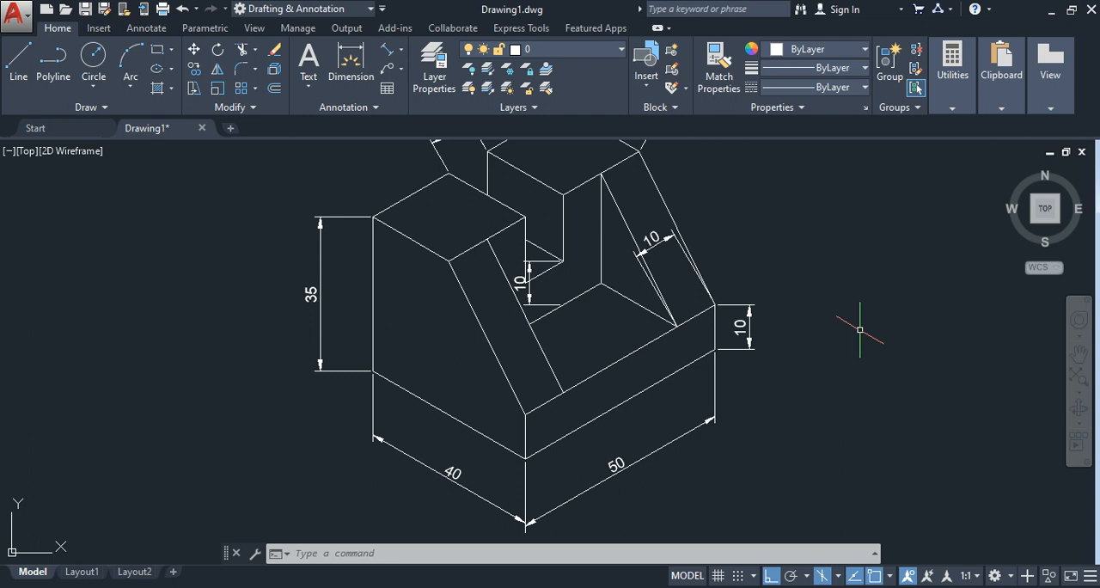
key(Return)
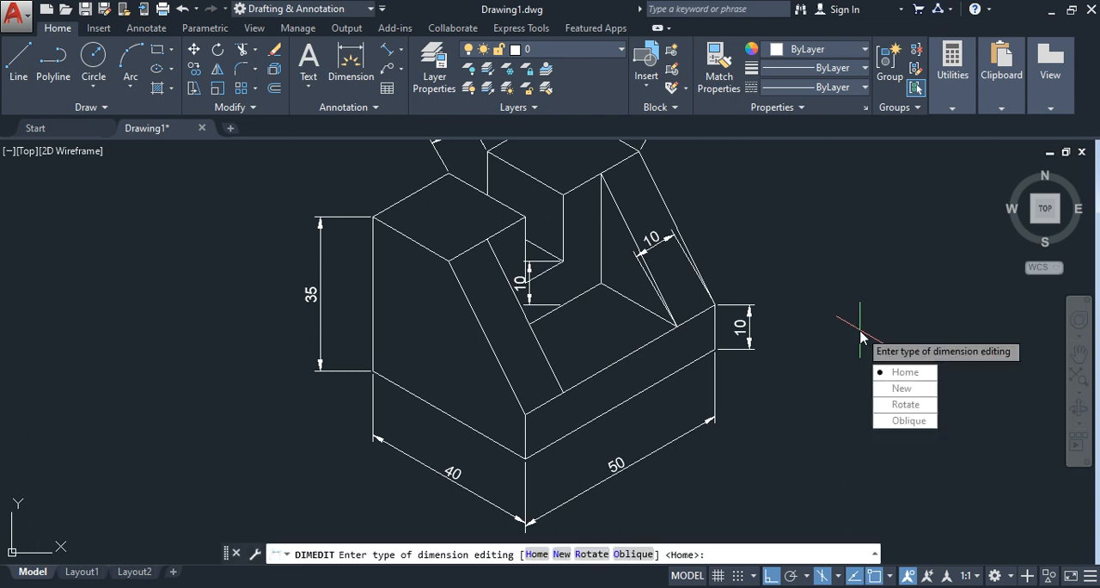
key(Down)
key(Down)
key(Down)
key(Return)
click(748, 320)
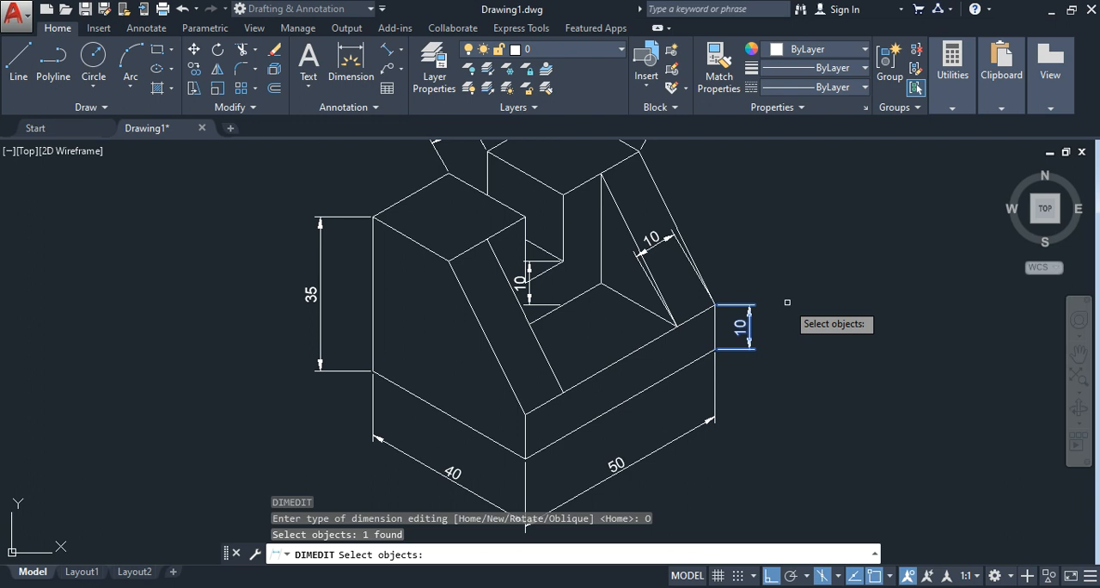
key(Return)
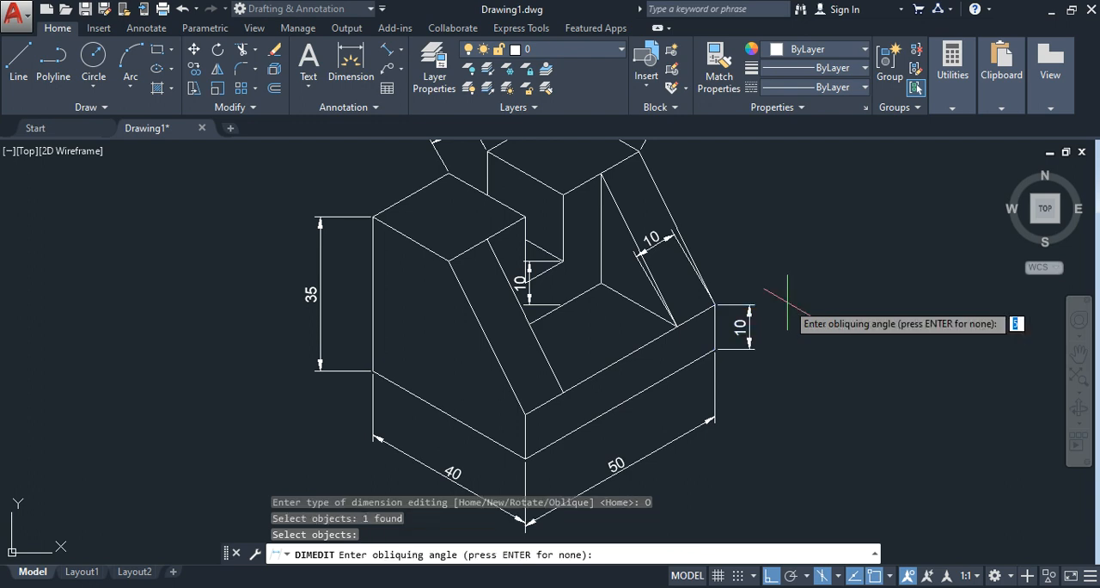
key(Return)
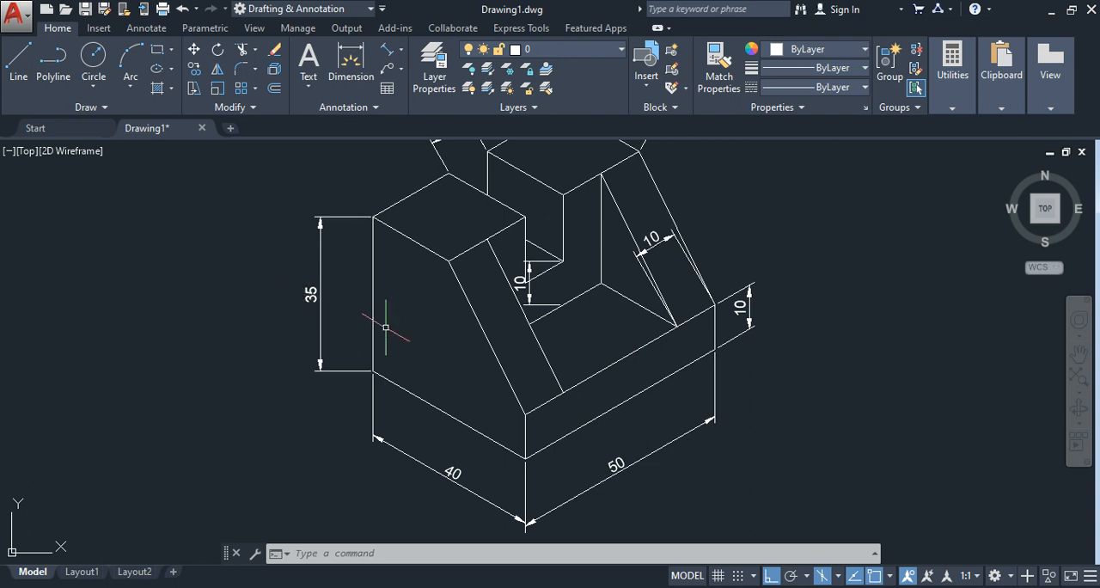
Step: Oblique the 35 height dimension with DIMEDIT, defining the angle by the two endpoints of the base's 40 edge
key(Return)
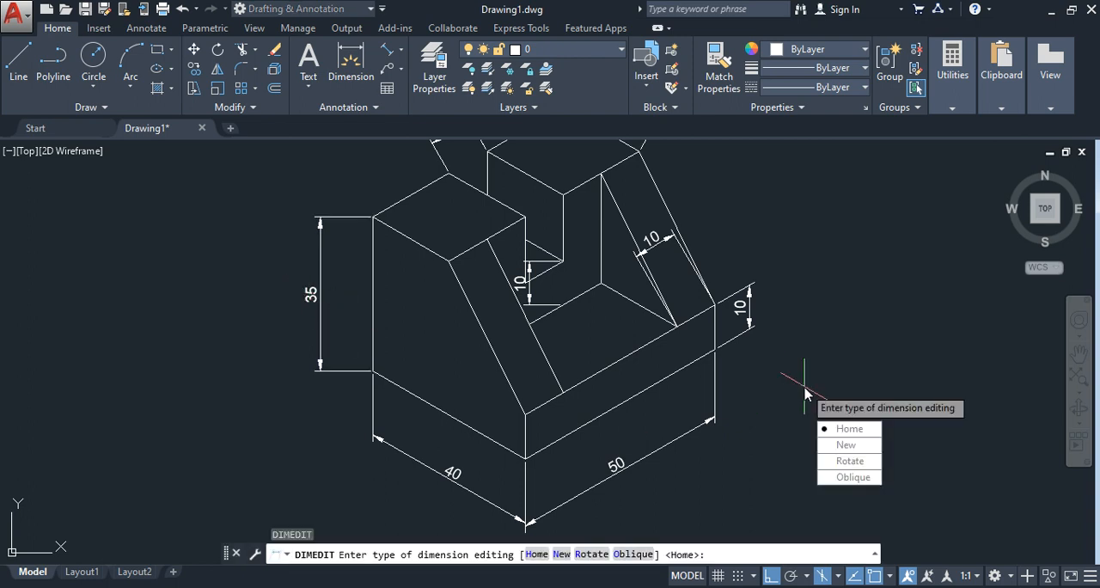
click(854, 477)
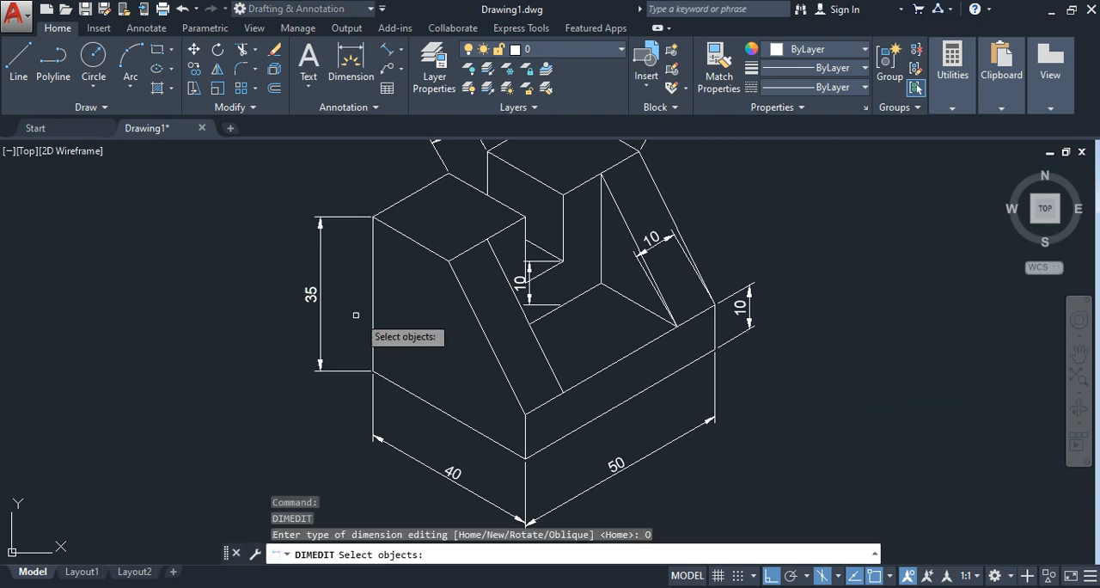
click(317, 298)
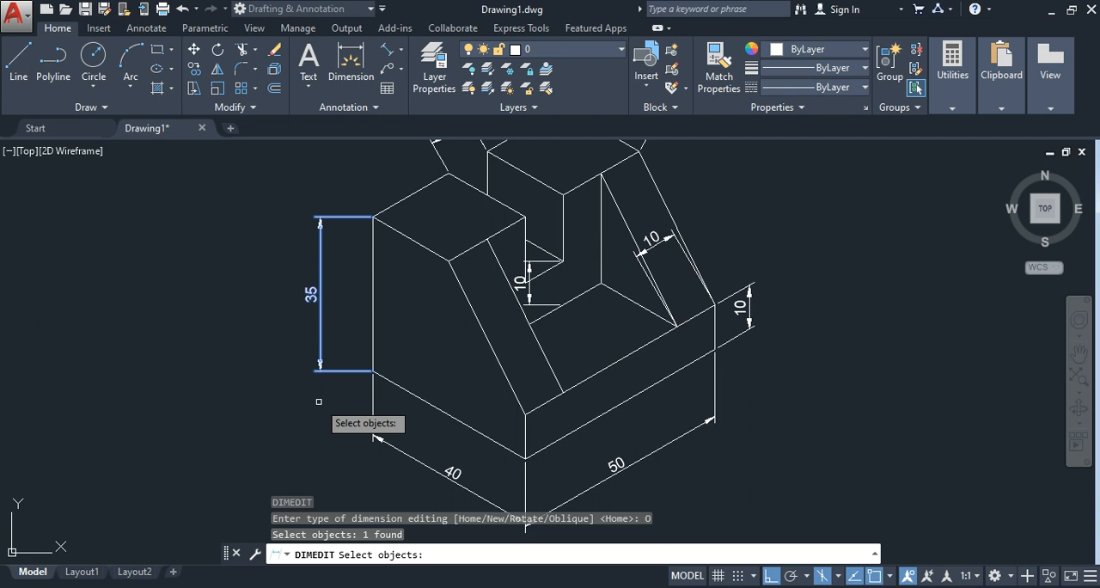
key(Return)
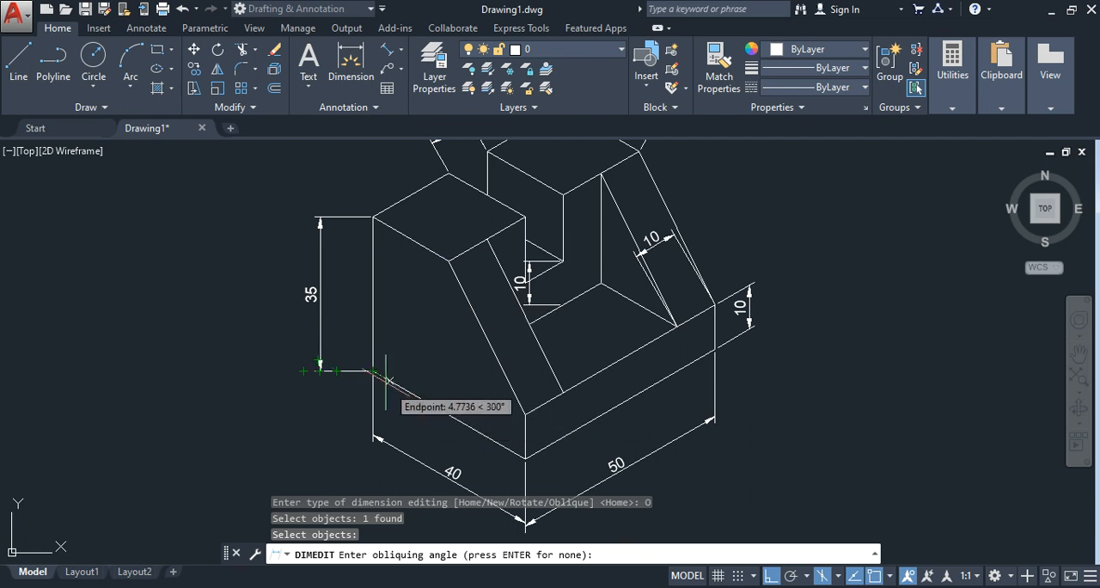
click(372, 371)
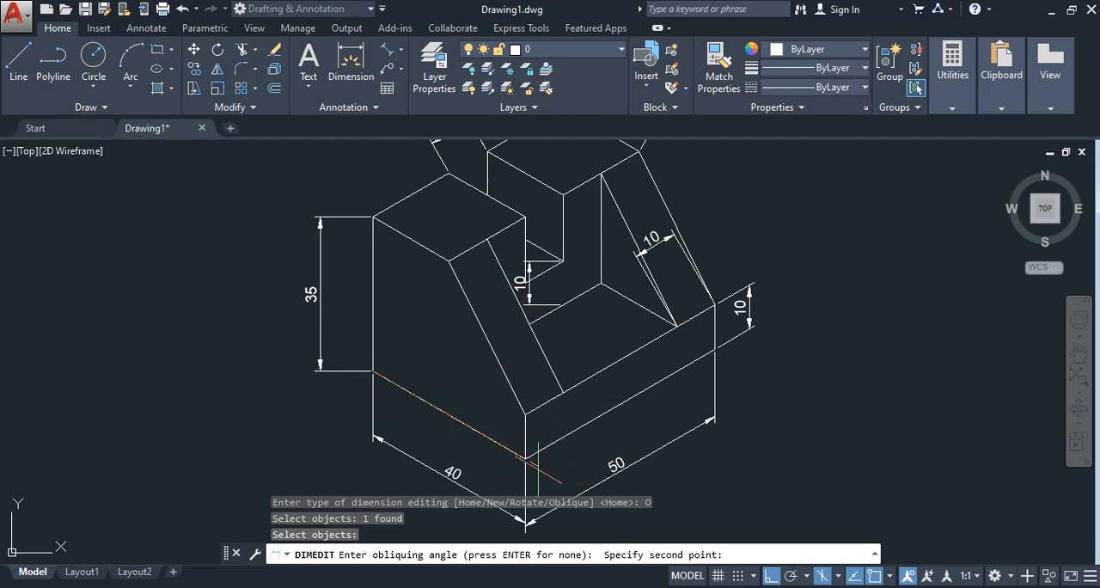
click(525, 458)
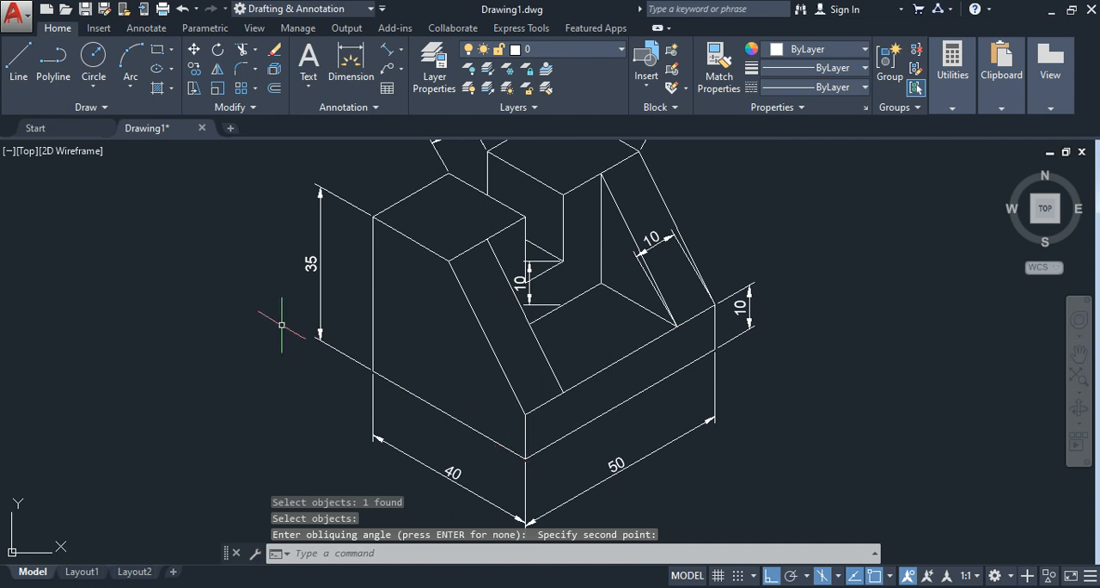
scroll(281, 330, down, 2)
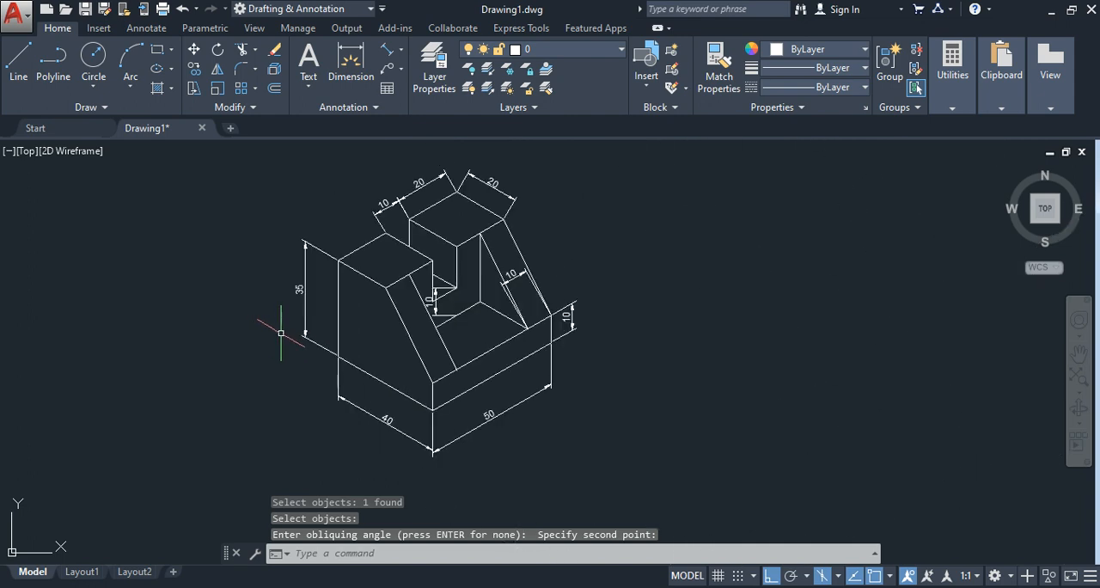
scroll(685, 400, up, 2)
scroll(683, 401, down, 2)
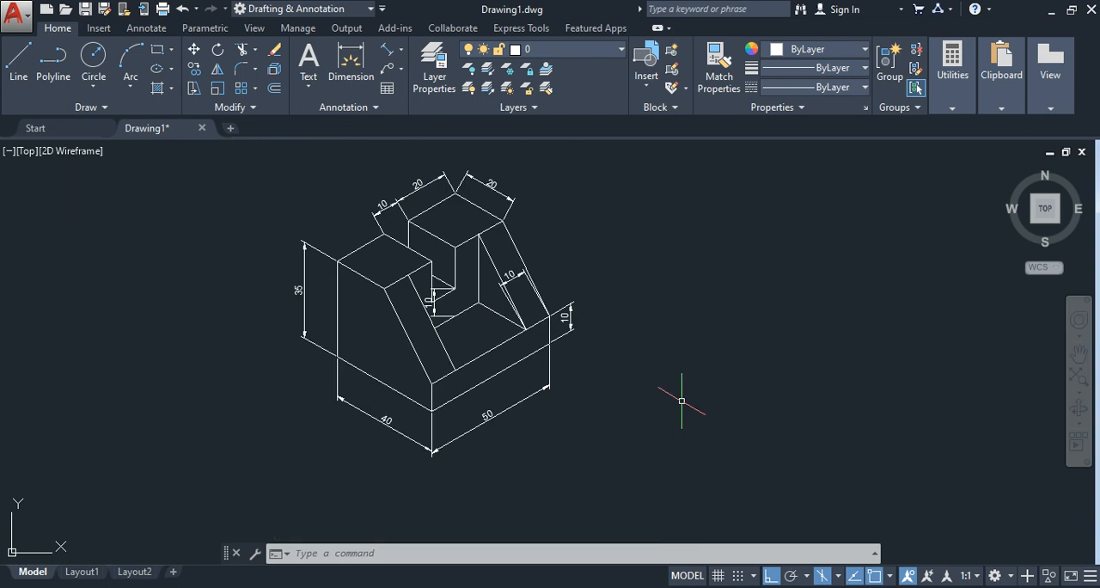
Step: Undo the last oblique edit of the 35 height dimension
key(ctrl+z)
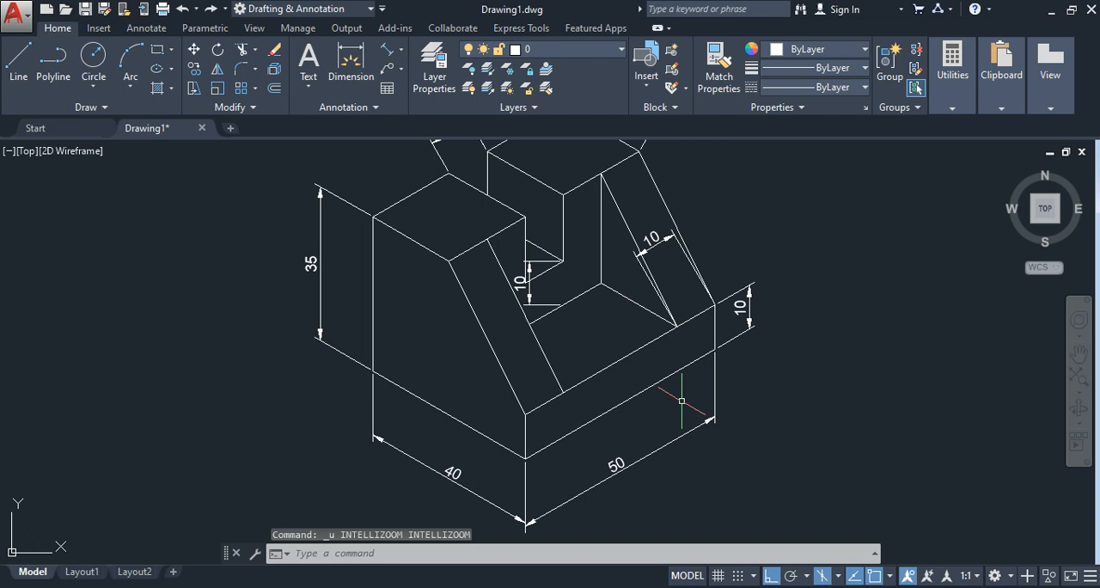
key(ctrl+z)
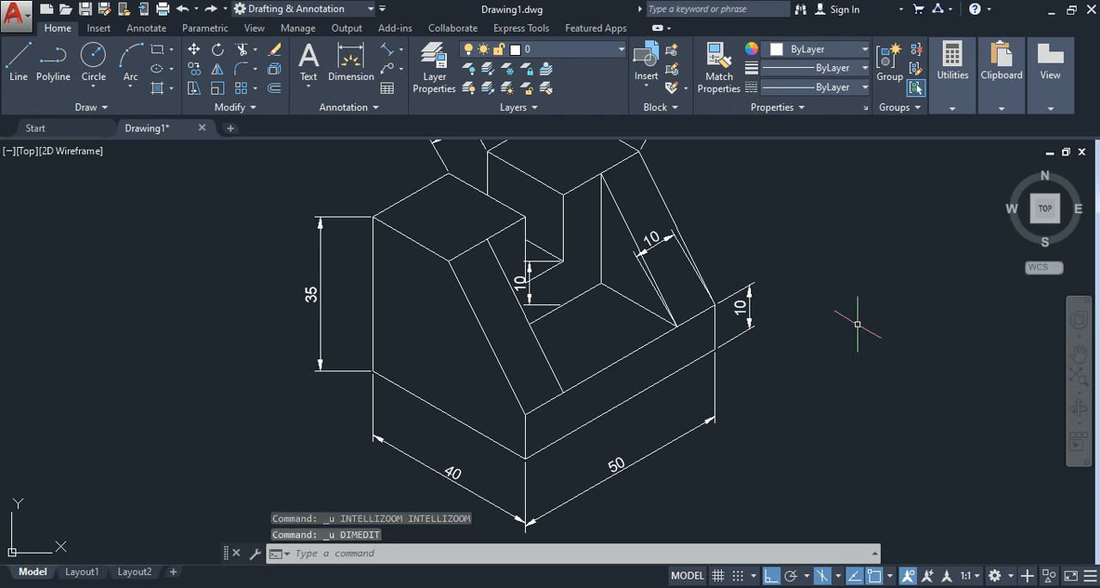
key(Escape)
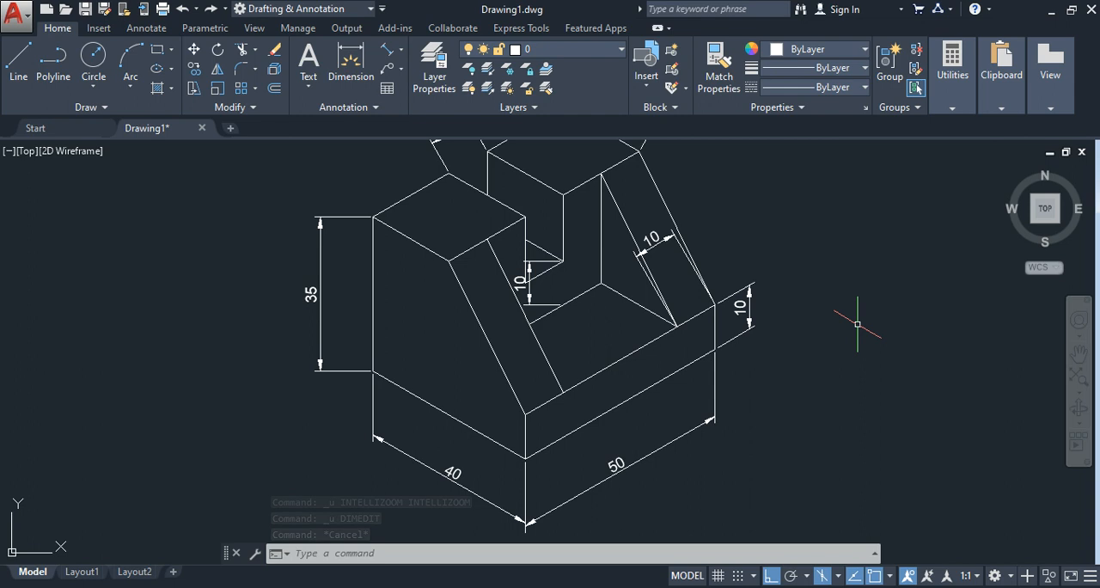
Step: Oblique the 35 height dimension to an angle of 150 with DIMEDIT
text(d)
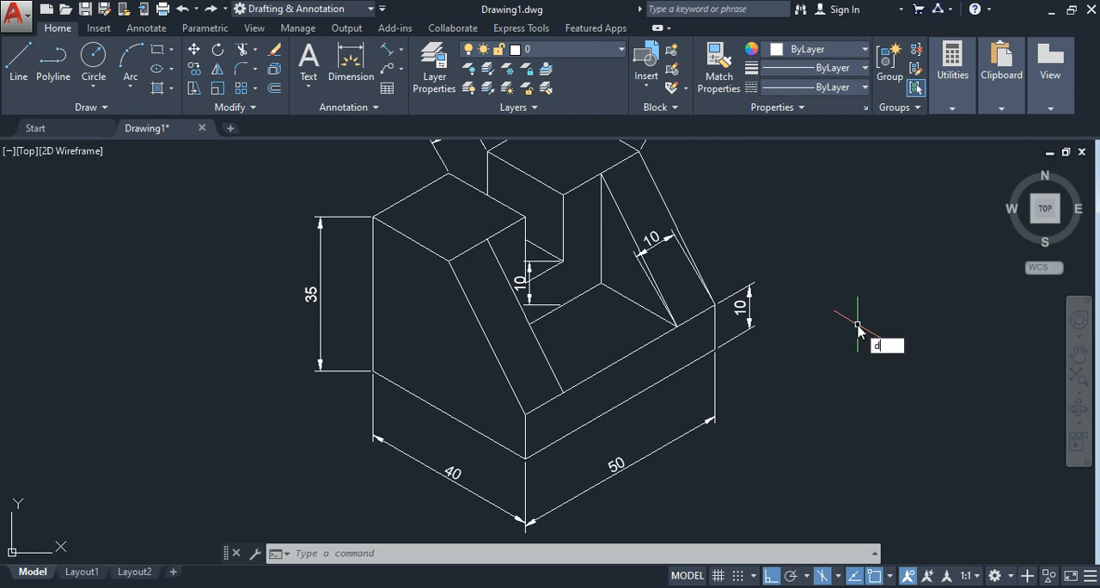
text(im)
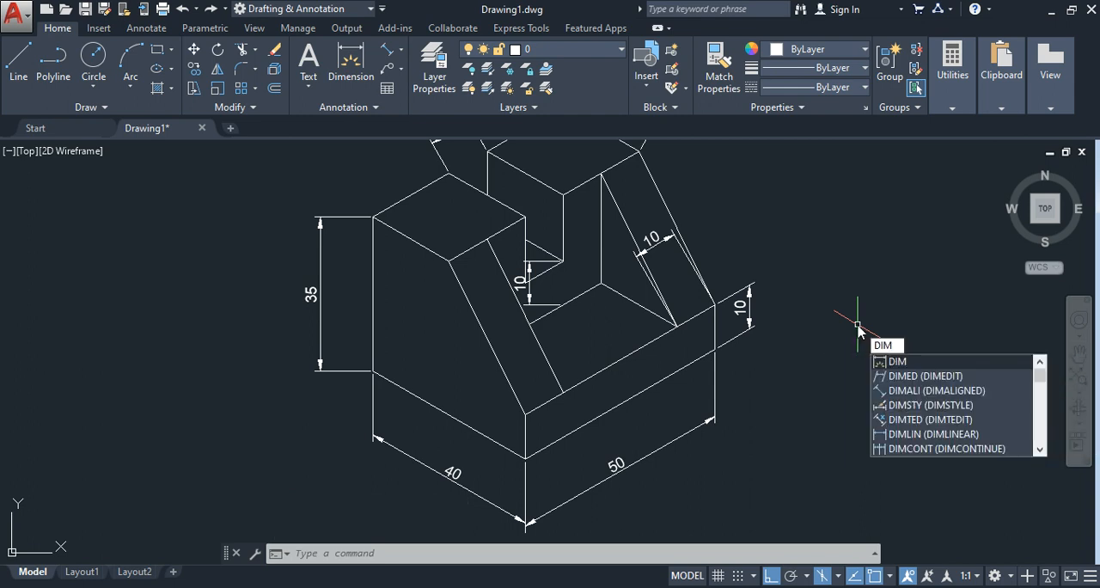
click(945, 376)
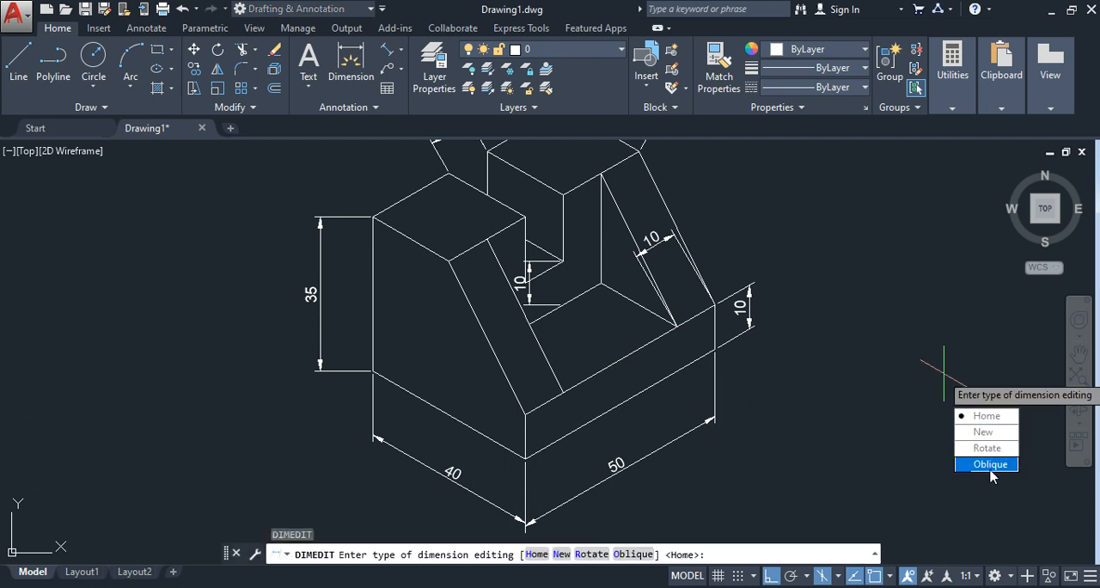
click(990, 466)
click(320, 294)
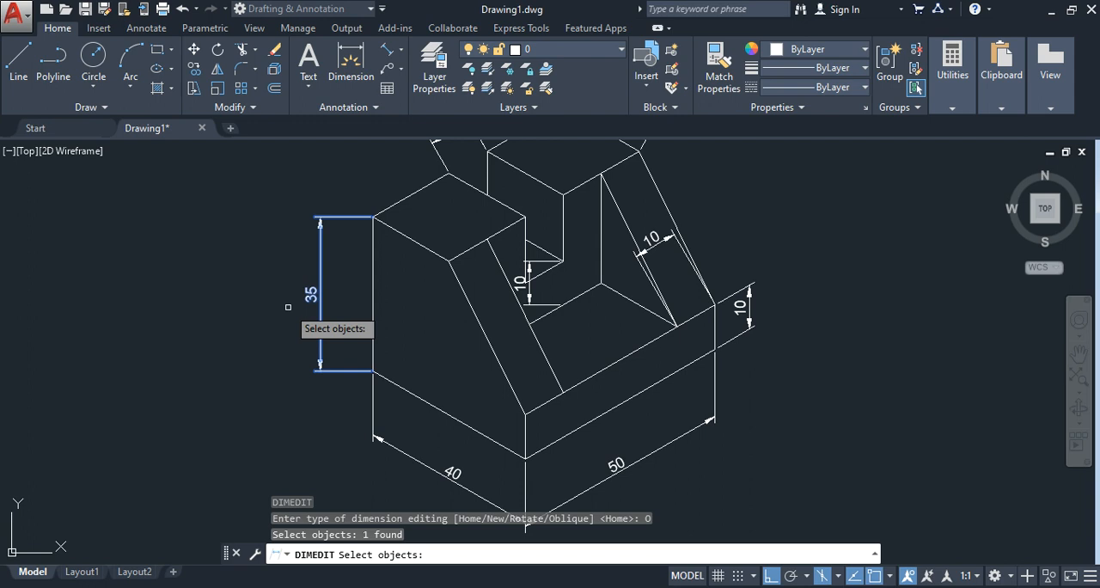
key(Return)
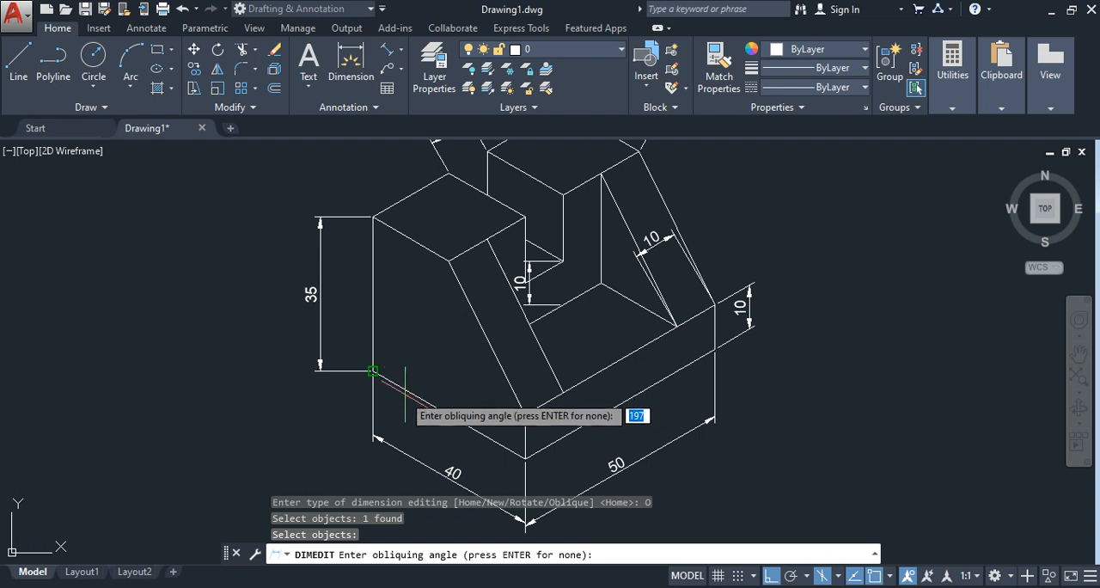
scroll(445, 414, up, 4)
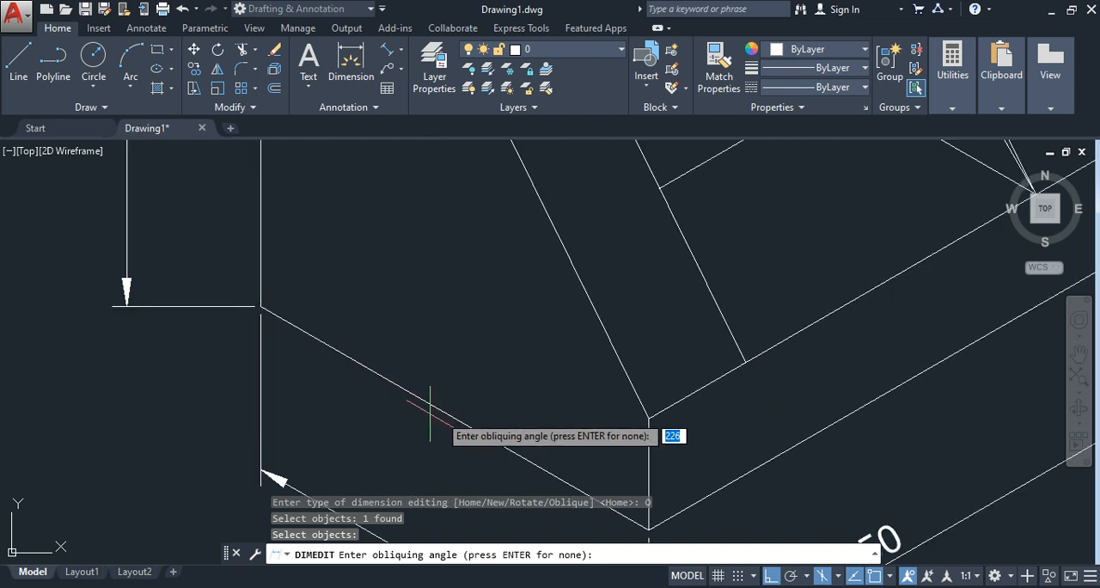
scroll(440, 401, down, 5)
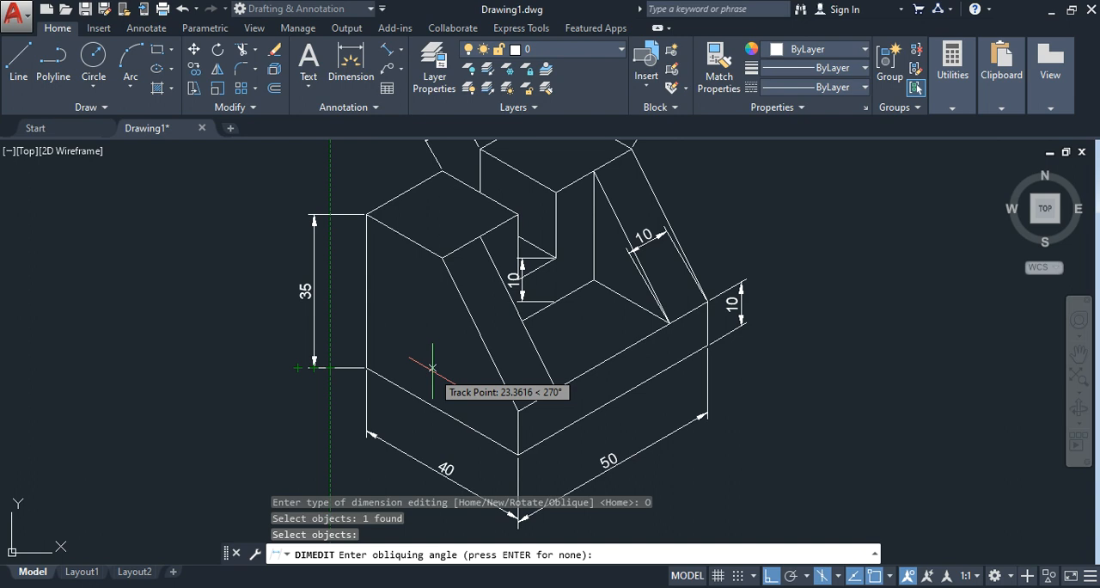
text(1)
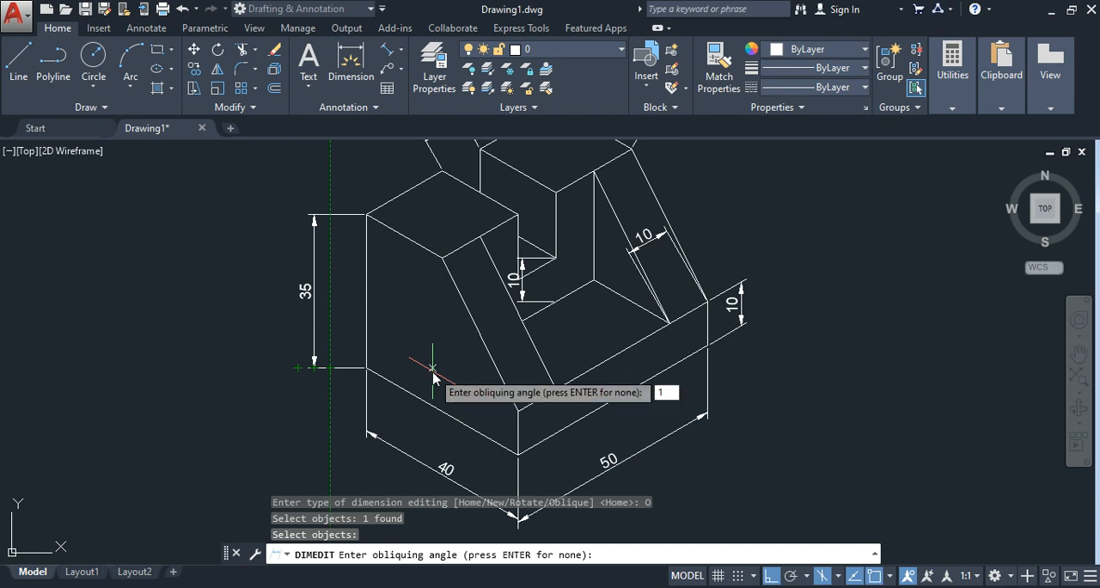
text(50)
key(Return)
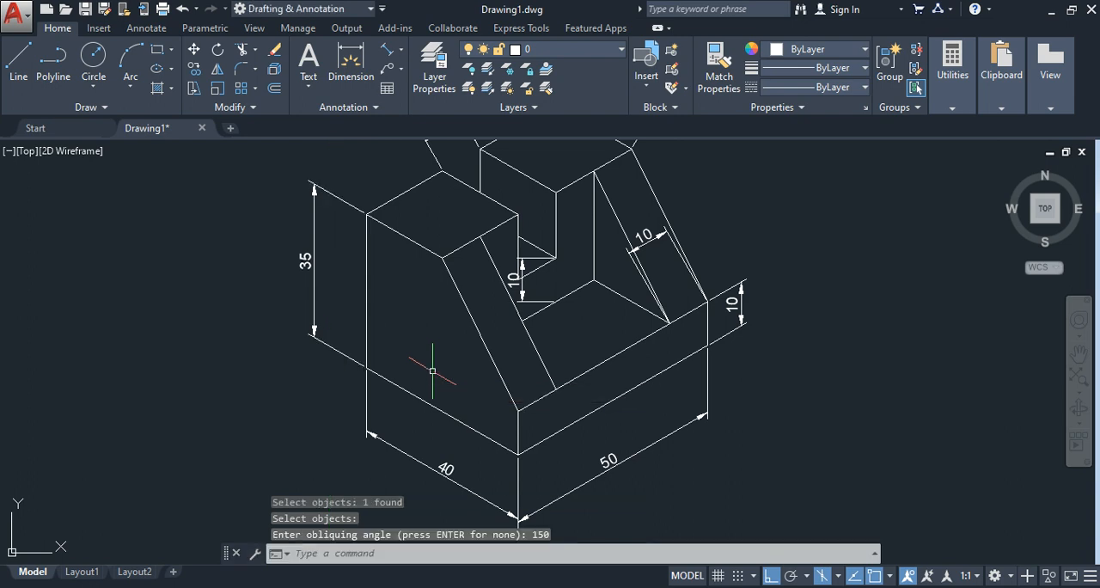
Step: Oblique the 20 dimension on the rear block's top edge, the one parallel to the base's 40 edge, to 30 with DIMEDIT
scroll(432, 367, down, 2)
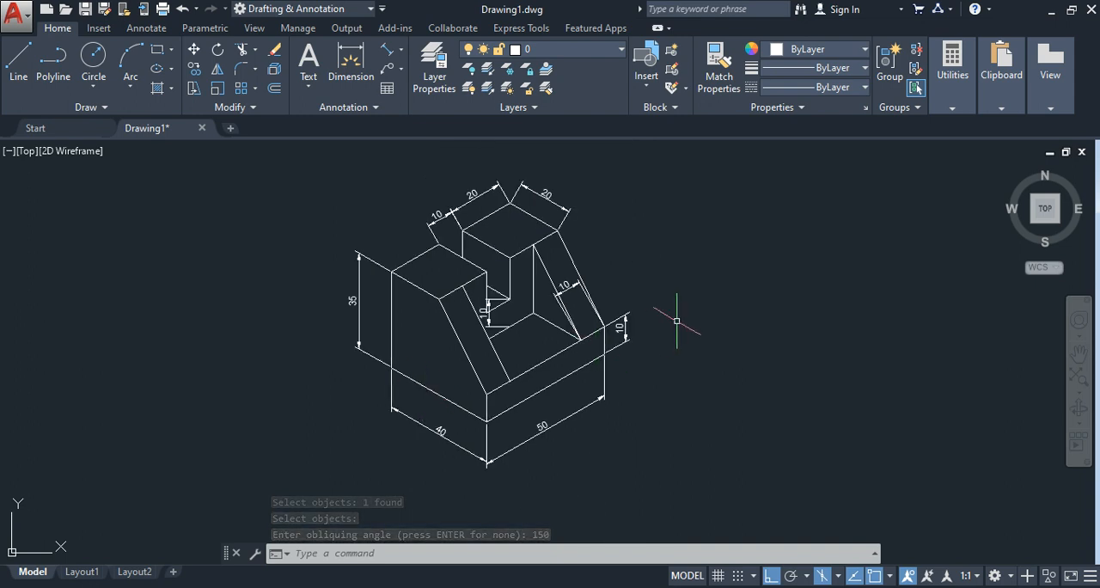
scroll(675, 317, up, 2)
middle_drag(628, 239, 635, 309)
scroll(635, 318, up, 2)
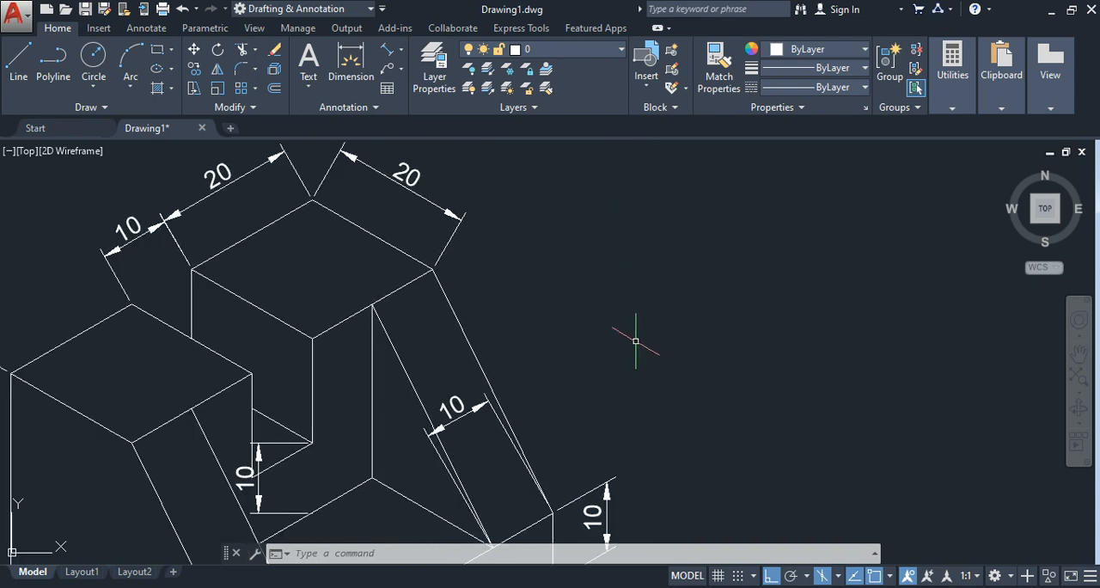
scroll(639, 230, down, 2)
scroll(638, 232, up, 2)
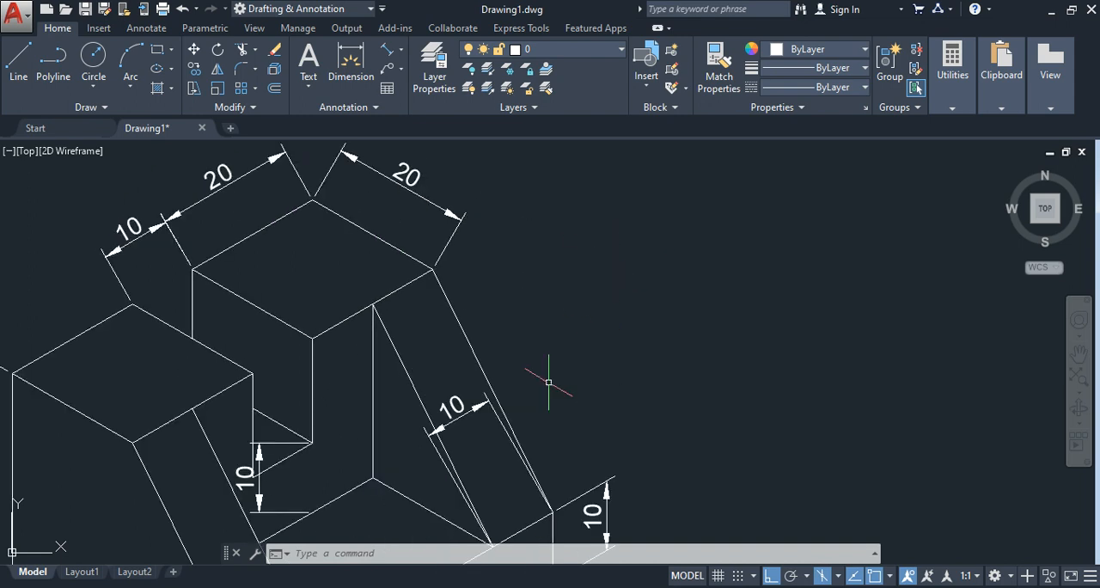
scroll(602, 305, down, 2)
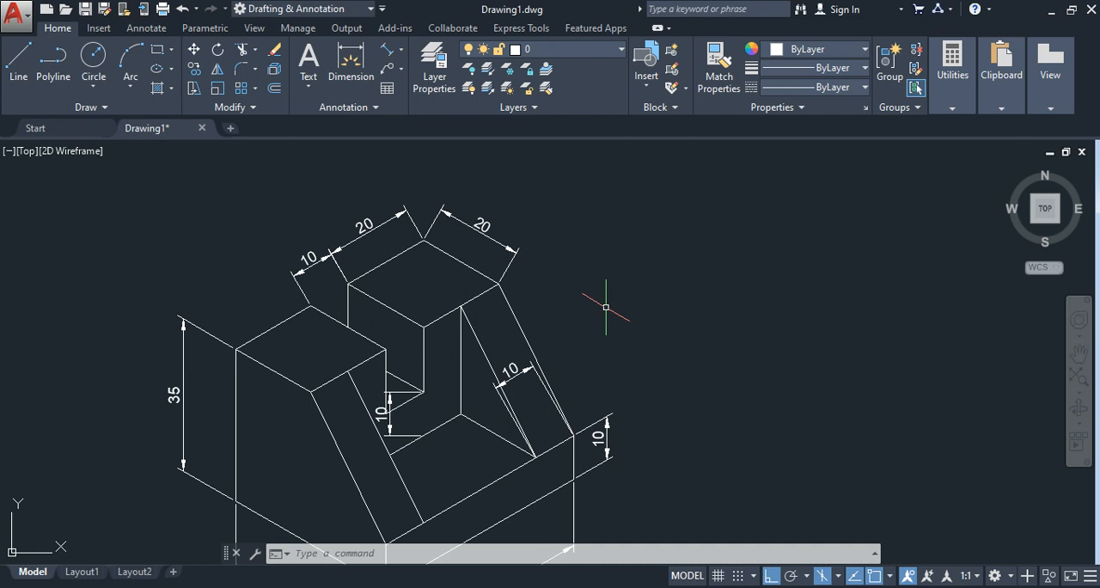
text(dimedit)
key(Return)
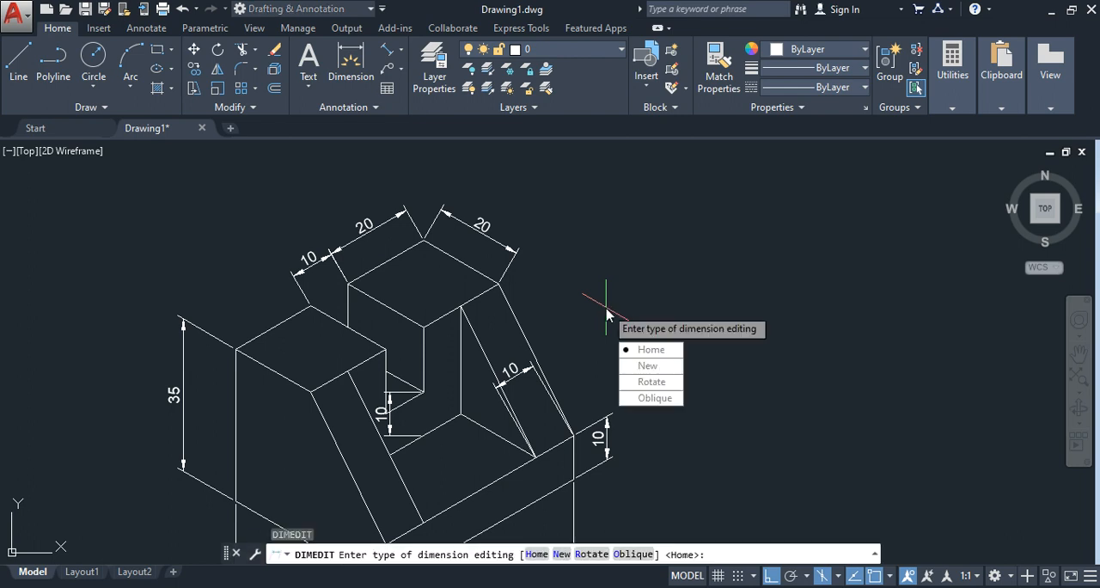
click(652, 398)
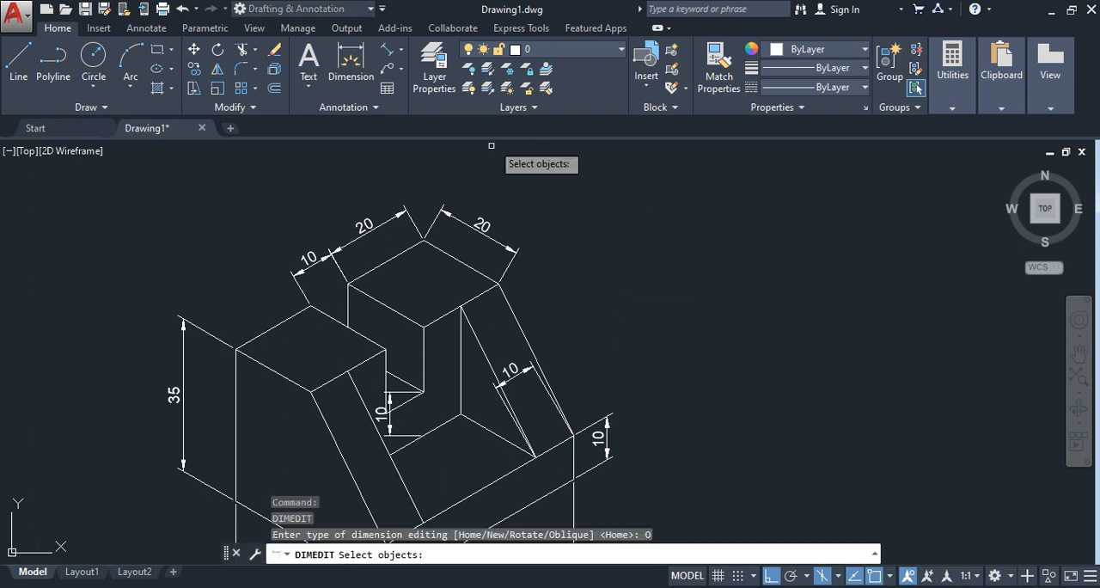
click(475, 223)
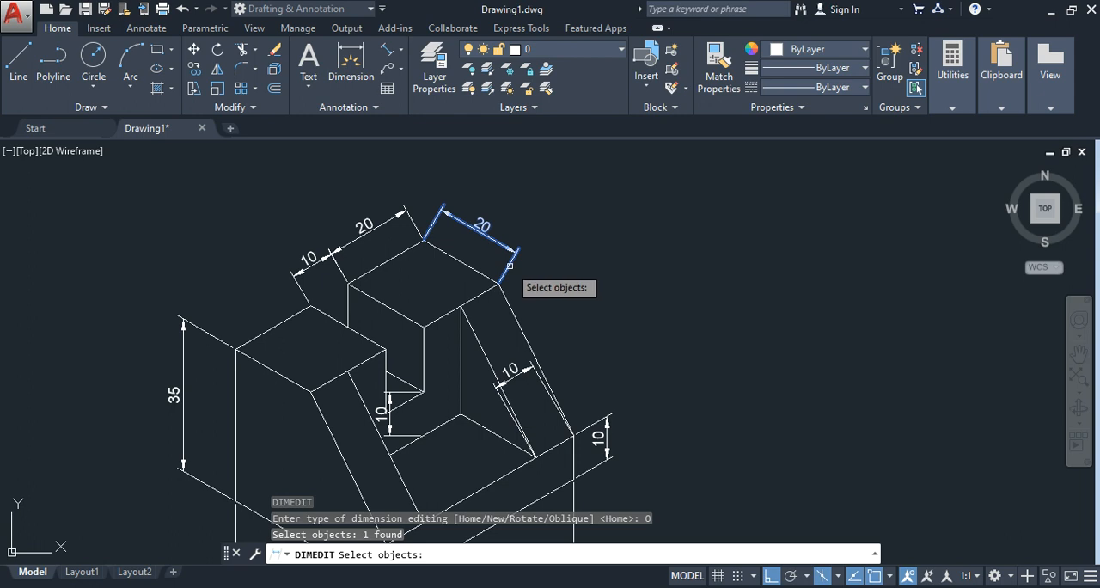
scroll(507, 265, up, 2)
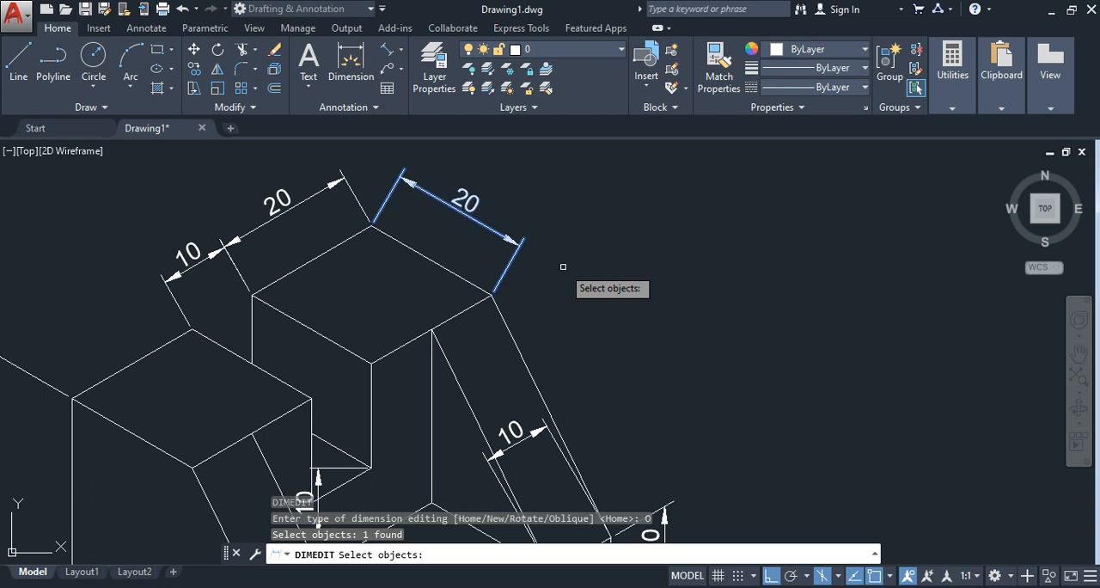
key(Return)
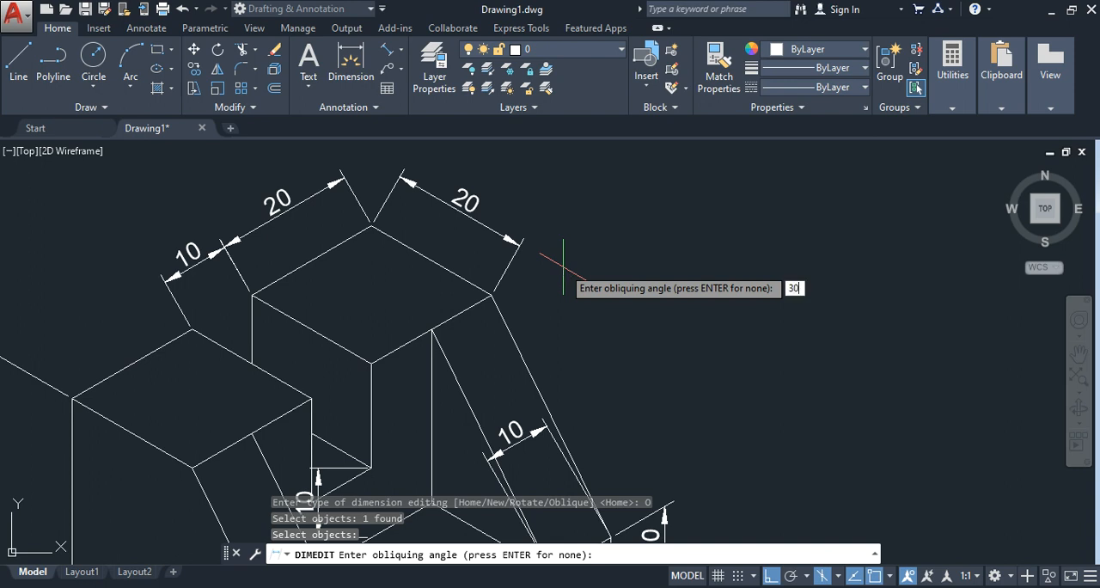
key(Return)
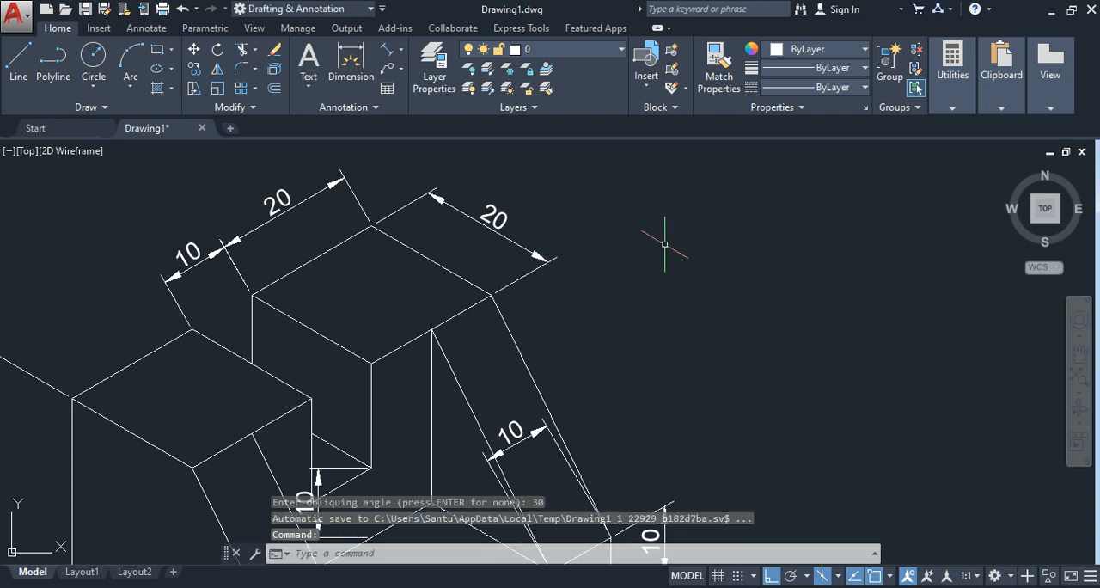
Step: Oblique the adjoining 20 and 10 dimensions above the block with DIMEDIT, using the endpoints of the rear block's 20 edge parallel to the base's 40 edge
scroll(665, 244, down, 2)
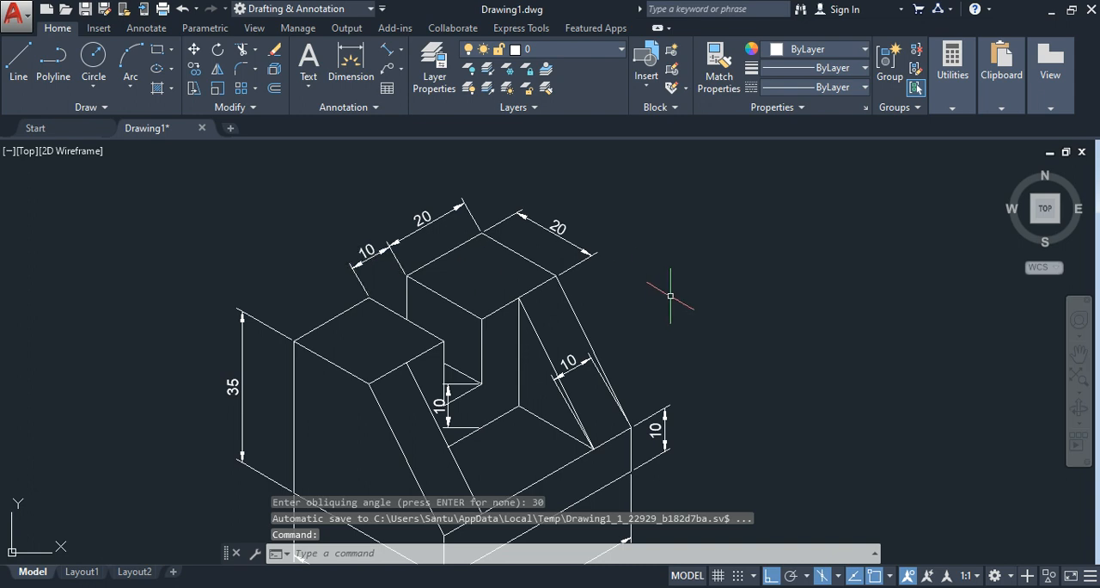
key(Return)
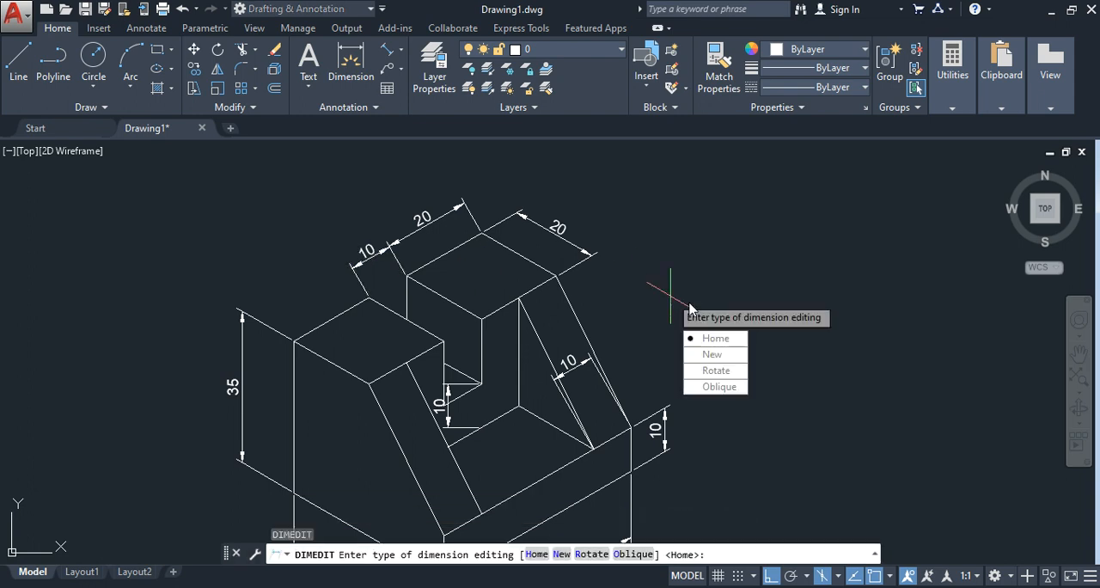
click(715, 386)
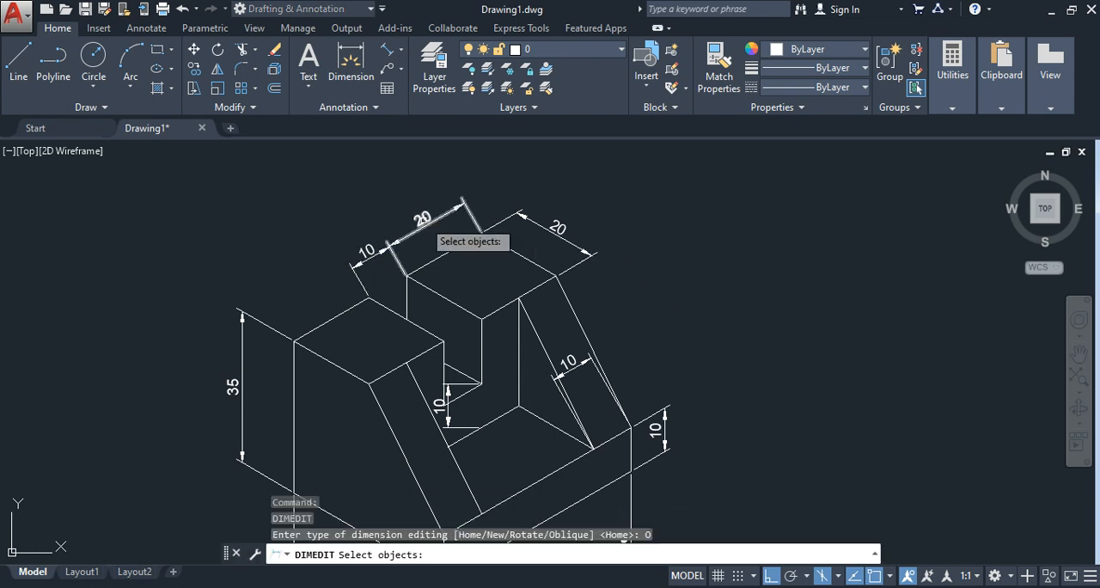
click(424, 220)
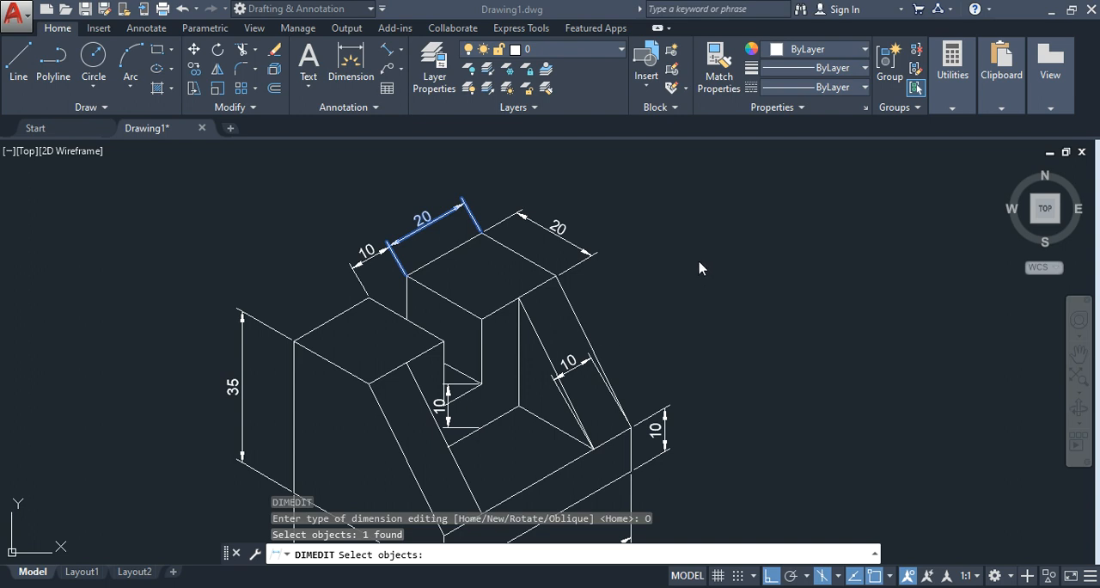
click(376, 254)
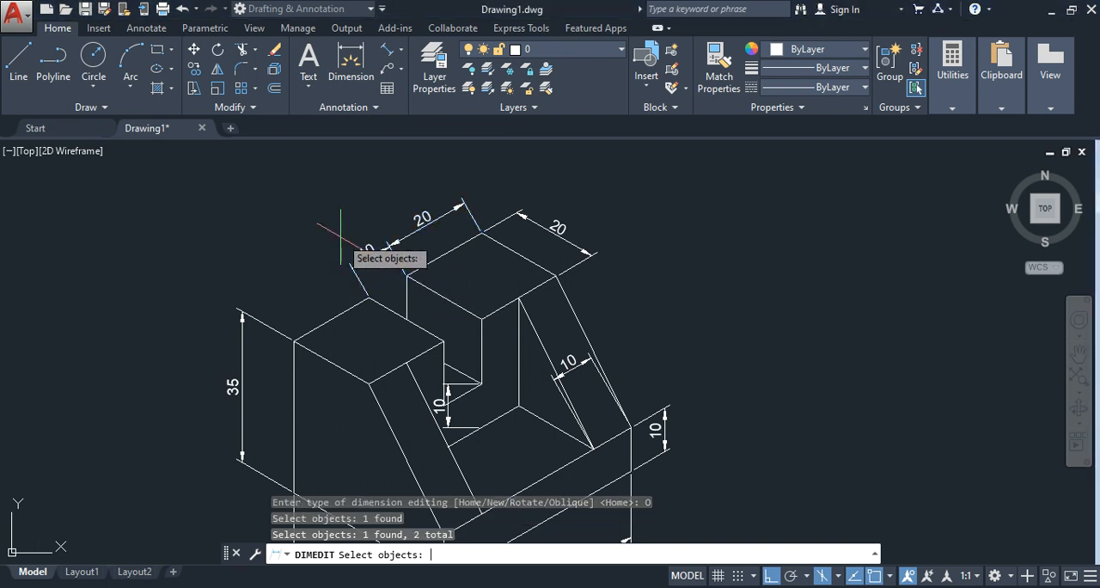
key(Return)
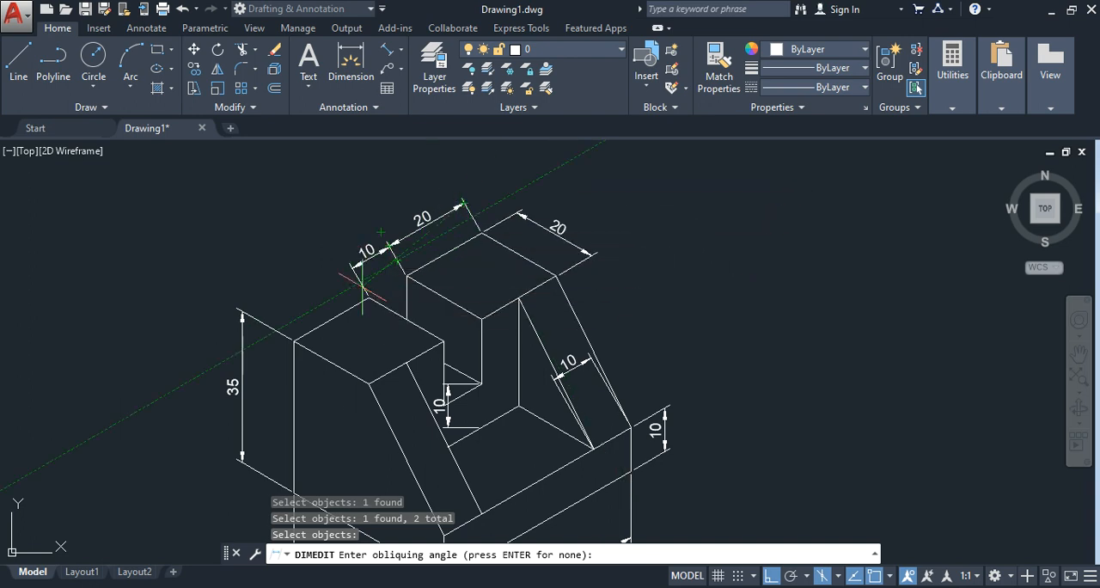
click(481, 232)
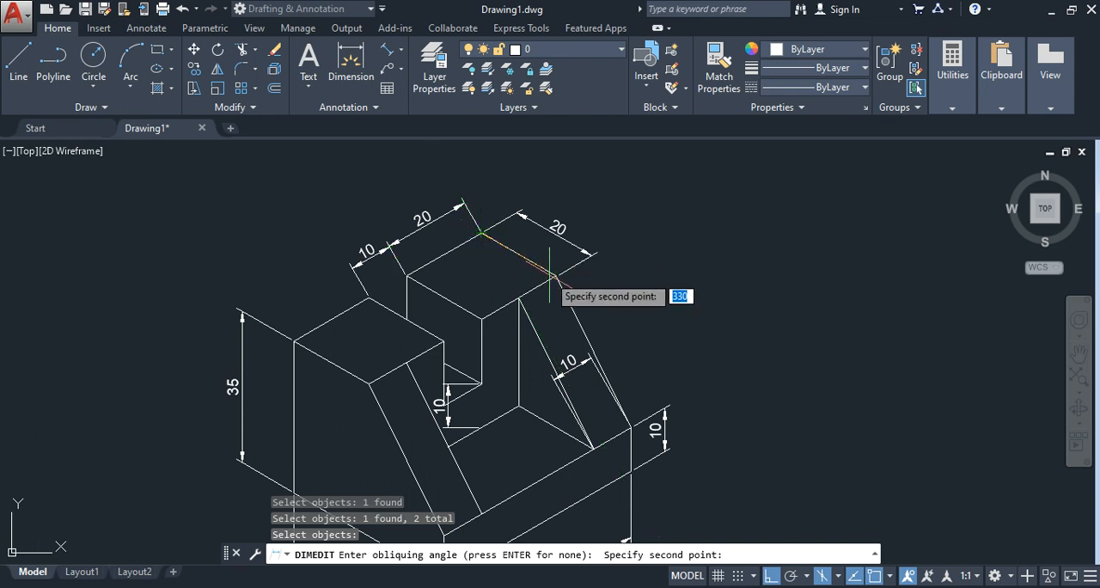
click(555, 276)
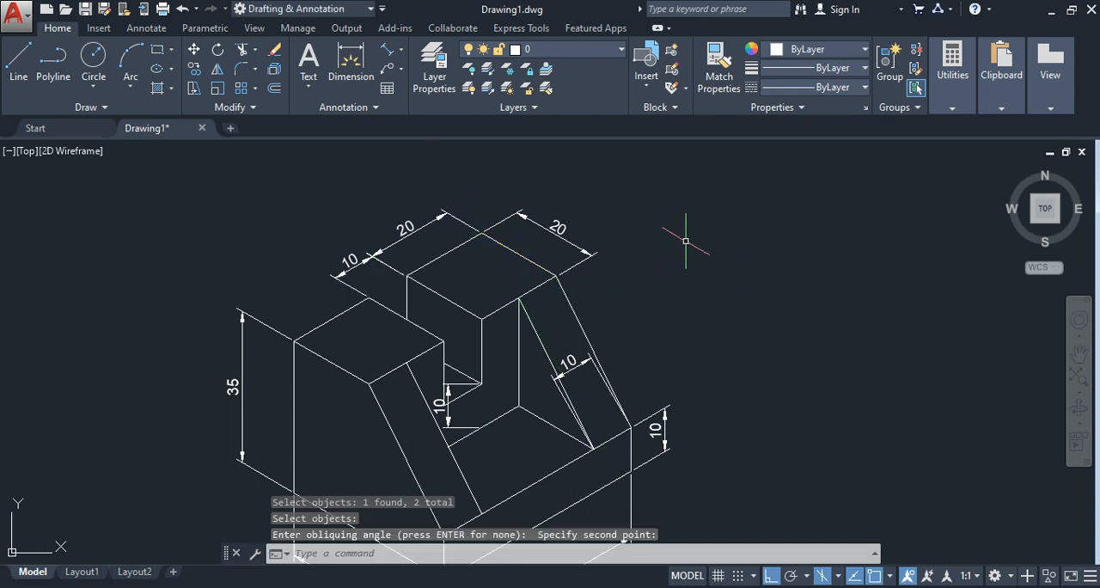
Step: Oblique the 10 width dimension on the rear sloping rib with DIMEDIT, defining the angle by the lower and upper endpoints of the rib's outer sloping edge
scroll(683, 238, down, 1)
scroll(679, 240, up, 2)
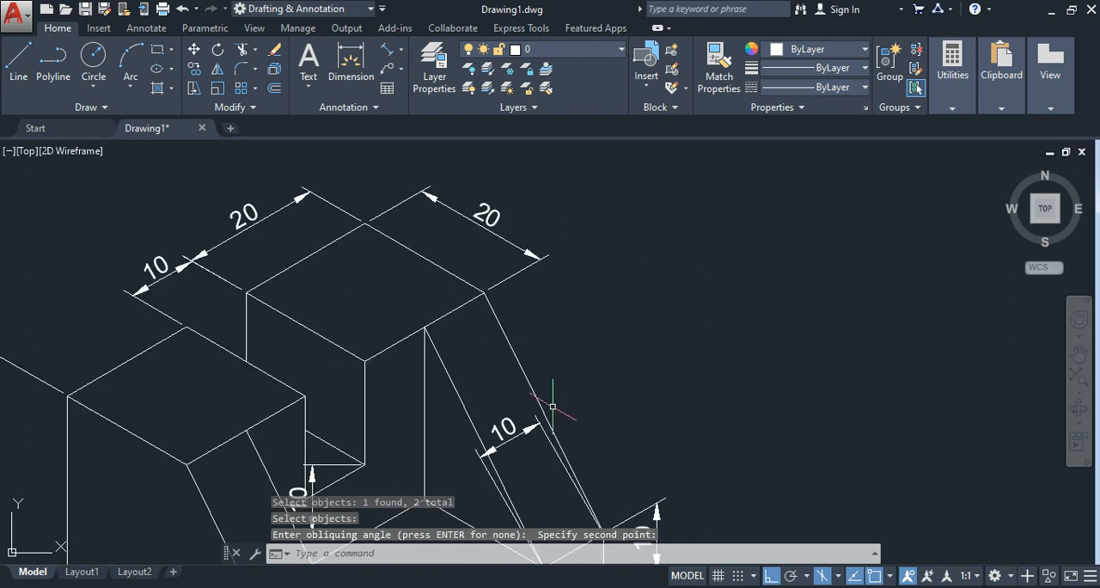
scroll(385, 426, down, 2)
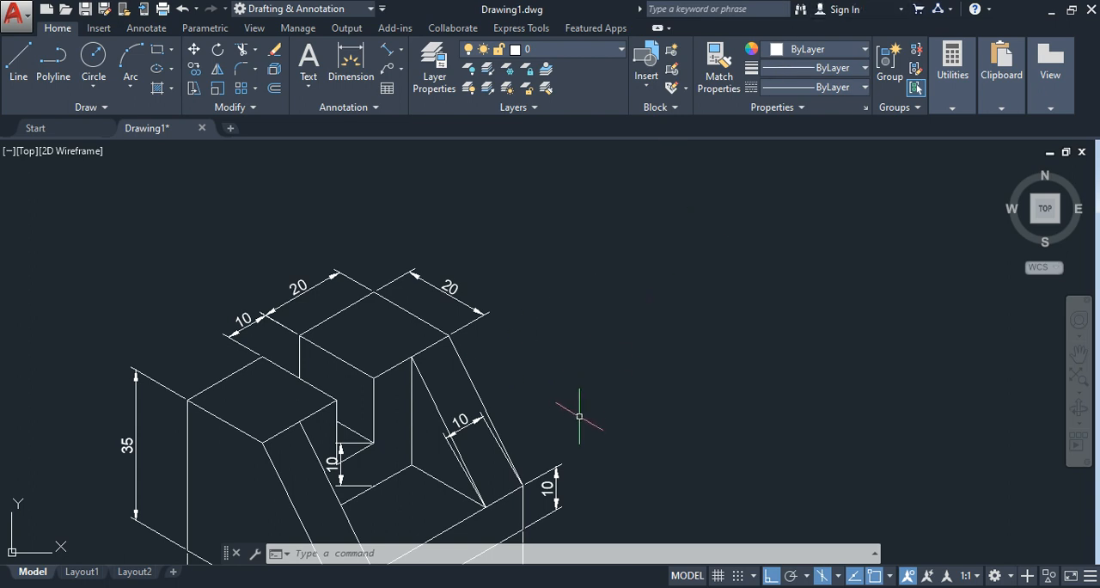
key(Return)
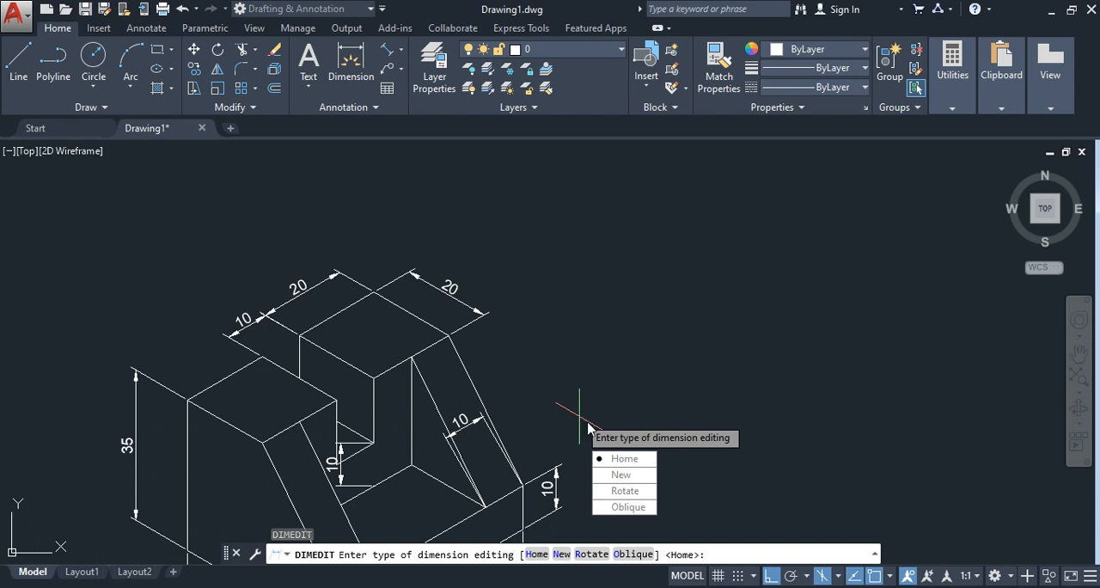
click(629, 513)
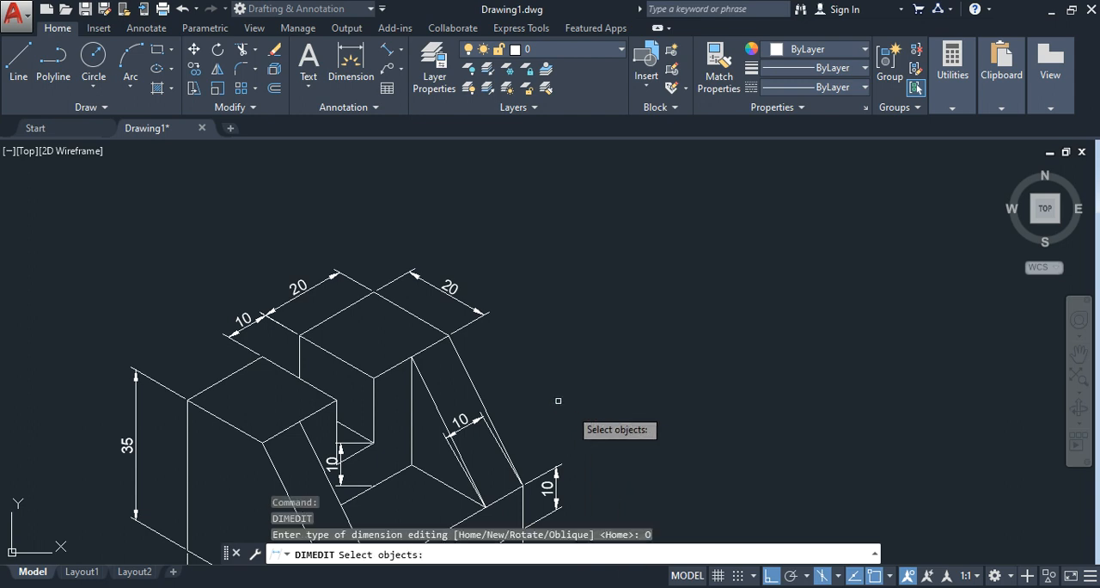
click(464, 424)
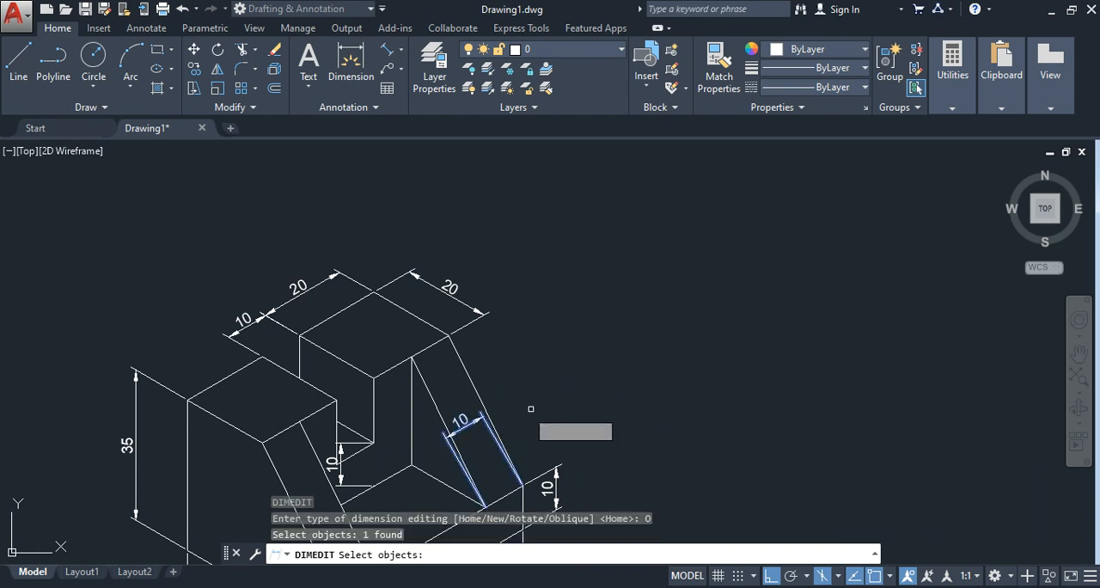
key(Return)
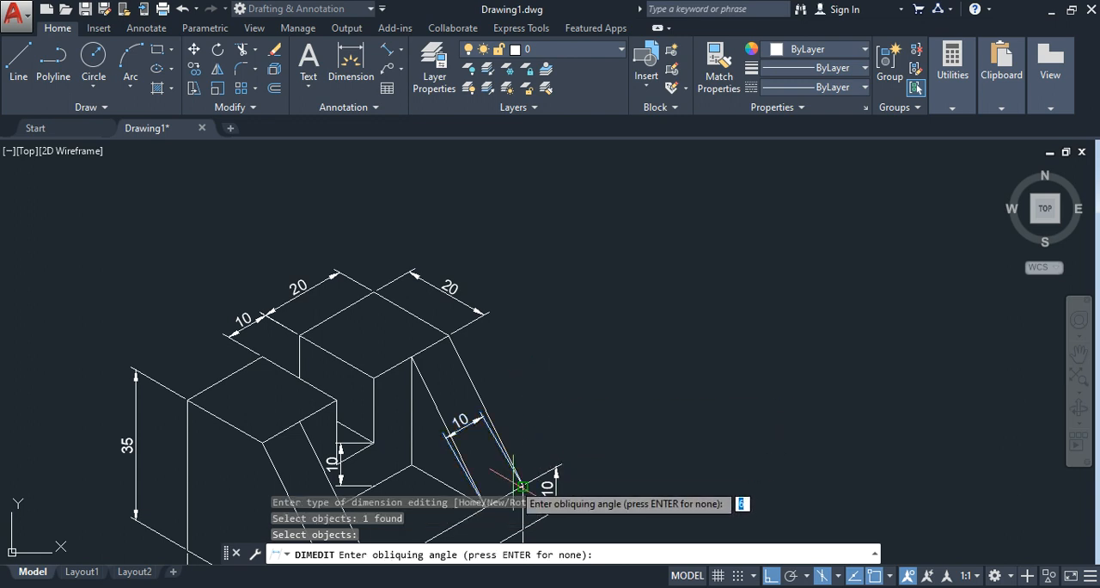
click(522, 485)
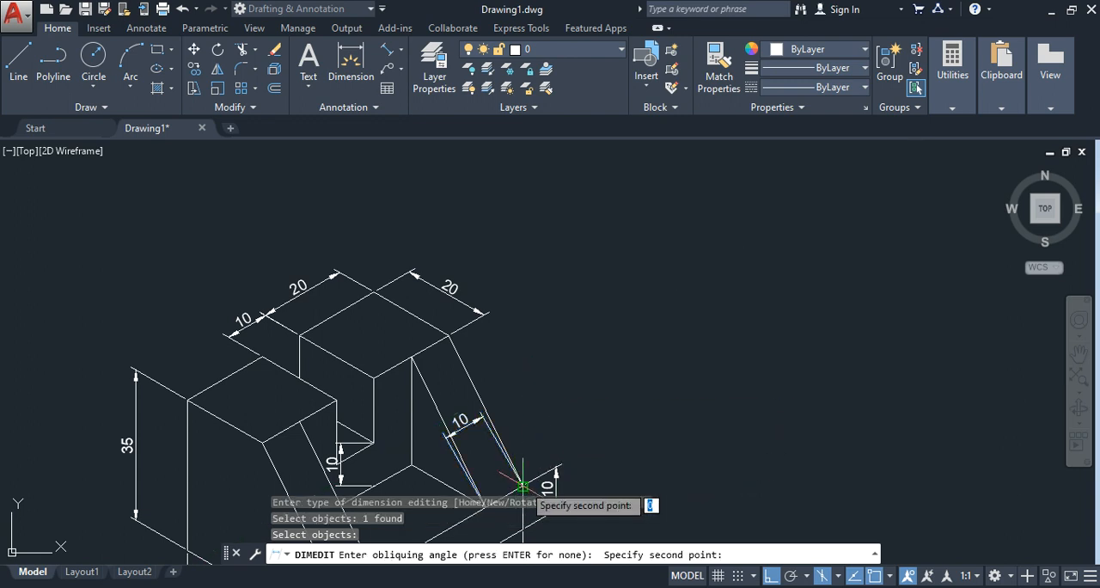
click(448, 336)
Step: Oblique the vertical 10 dimension beneath the slot with DIMEDIT, defining the angle by the two endpoints of the slot floor's front edge
scroll(696, 323, down, 2)
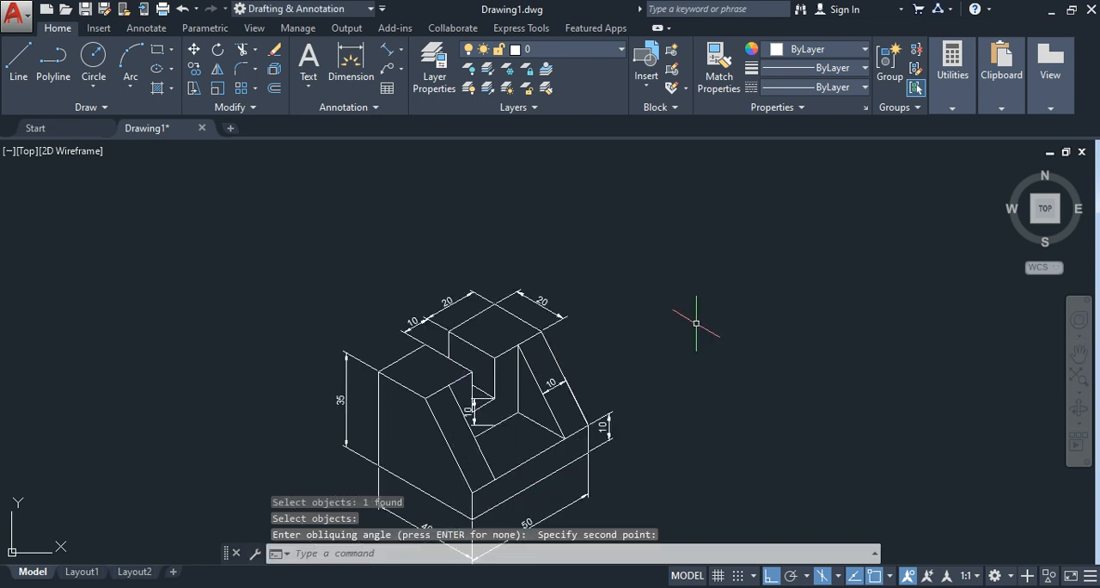
scroll(696, 323, up, 2)
mouse_move(642, 346)
middle_down()
mouse_move(722, 326)
mouse_move(775, 278)
middle_up()
scroll(766, 302, up, 2)
scroll(697, 301, down, 2)
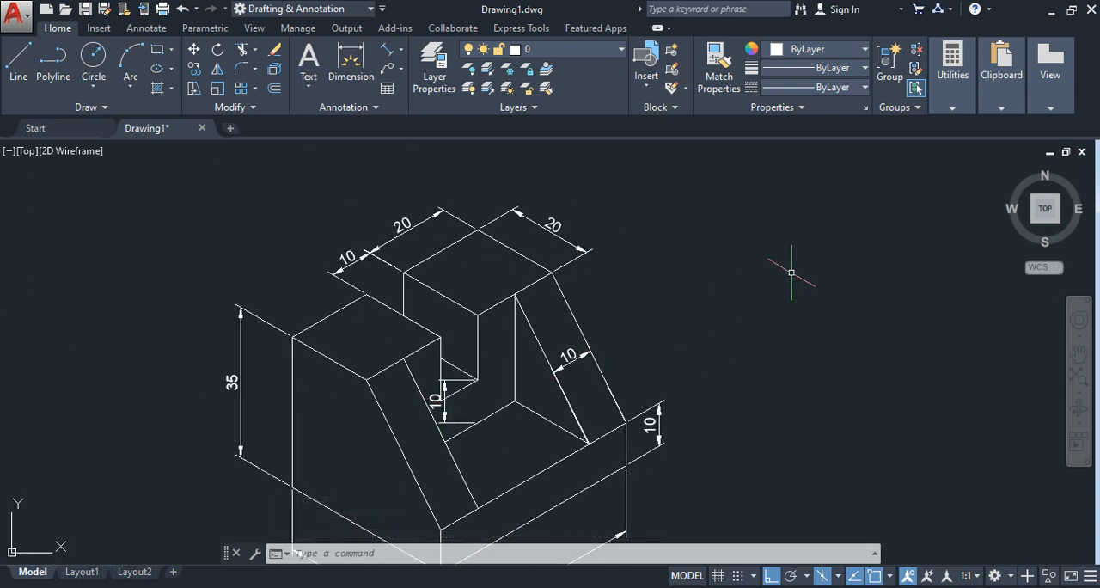
key(Return)
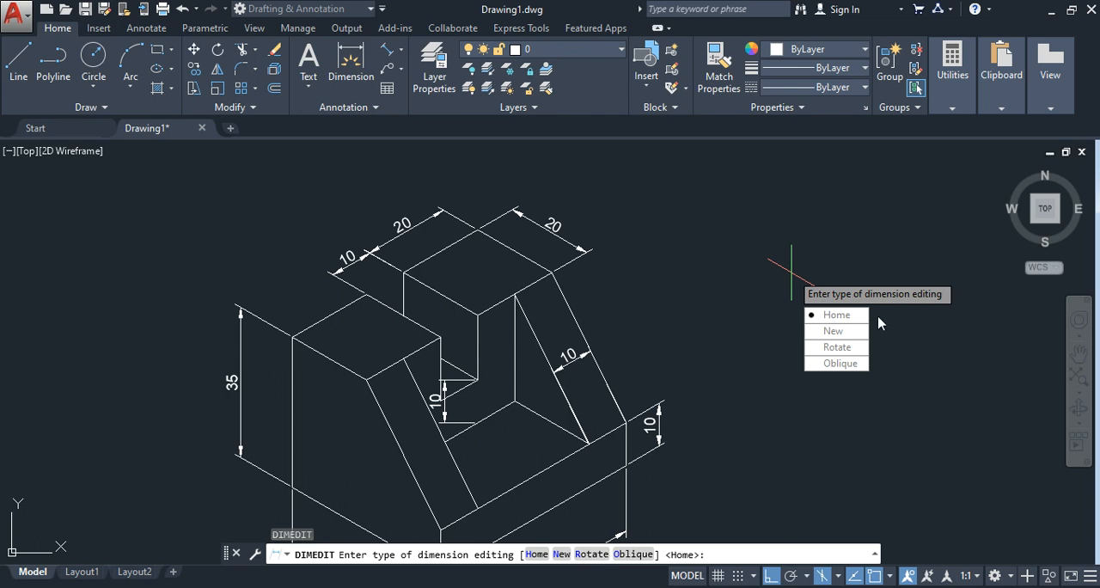
click(842, 362)
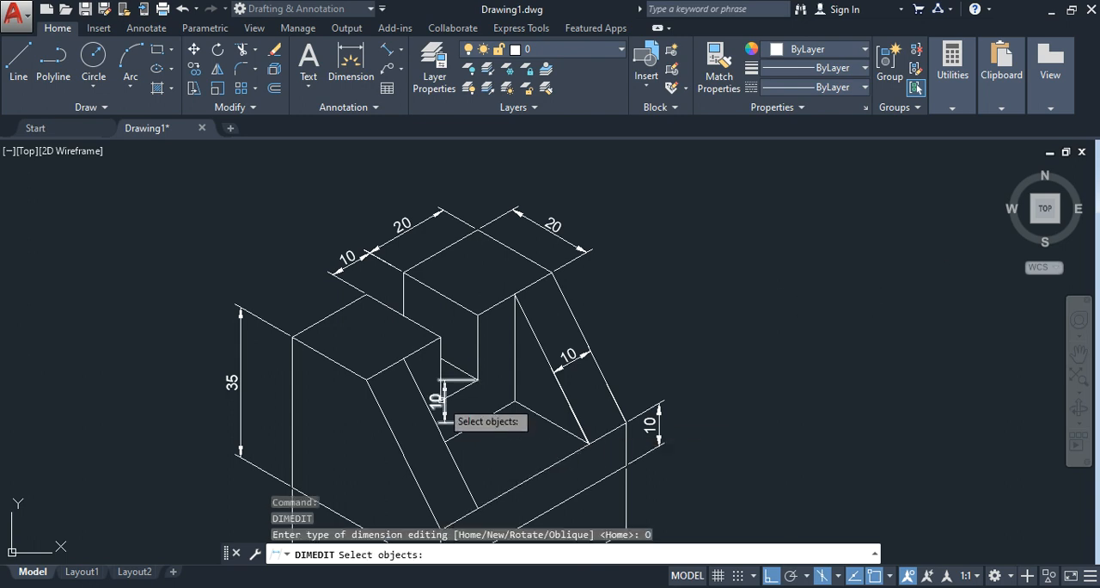
click(442, 402)
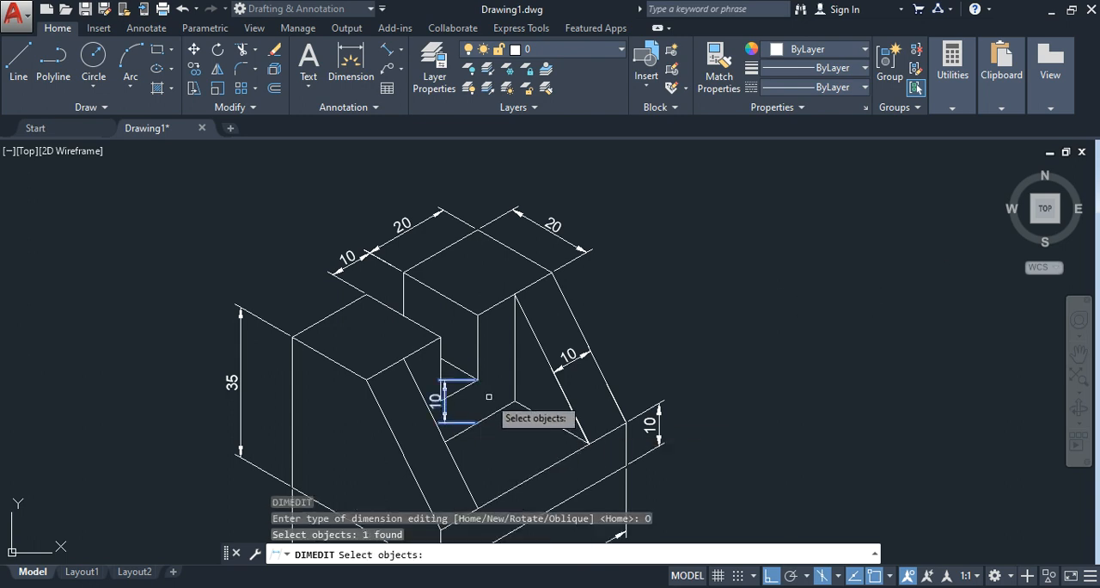
key(Return)
scroll(489, 400, up, 6)
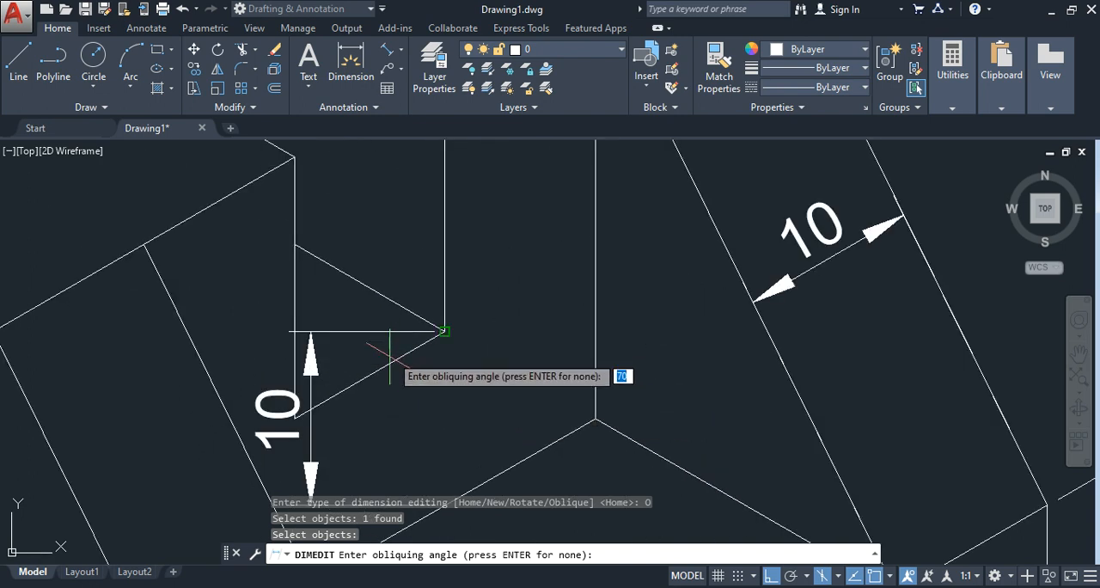
click(443, 330)
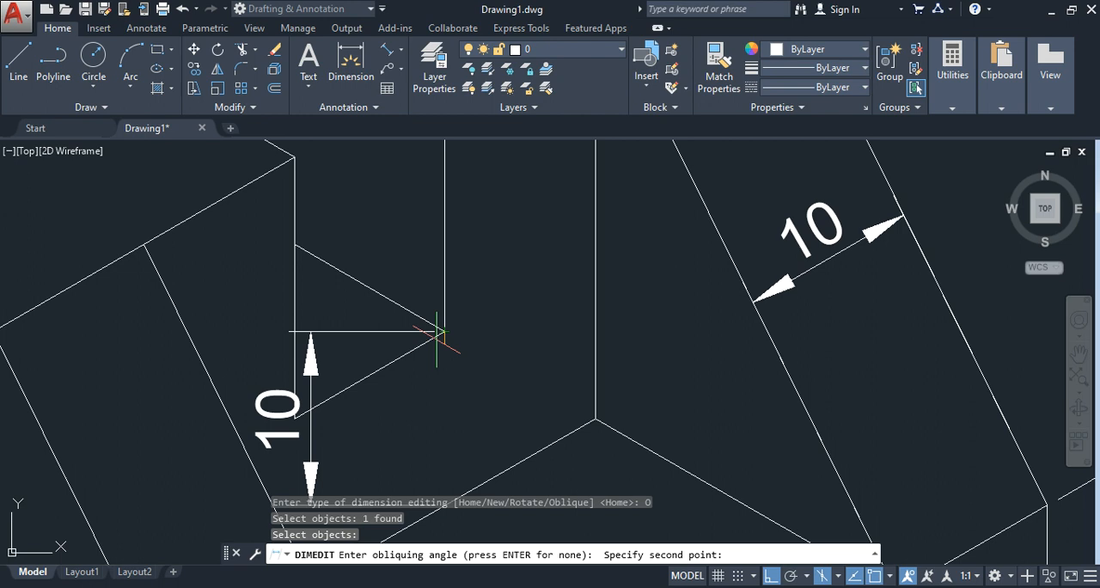
click(294, 419)
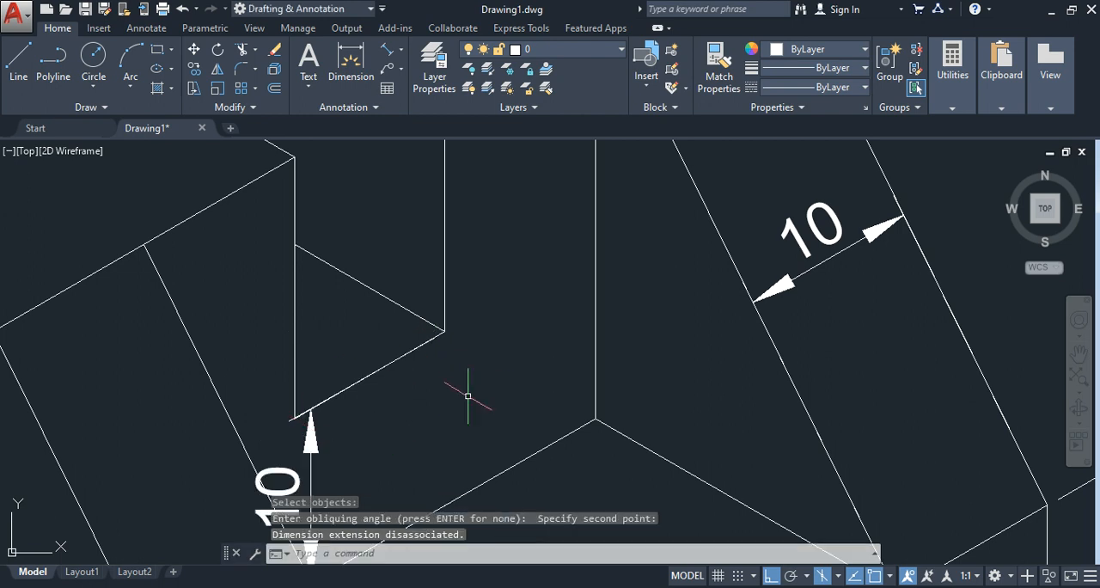
Step: Shift the slot's vertical 10 dimension line about 8.7 at 330° so it sits inside the recess, clear of the front sloping rib
scroll(461, 396, down, 4)
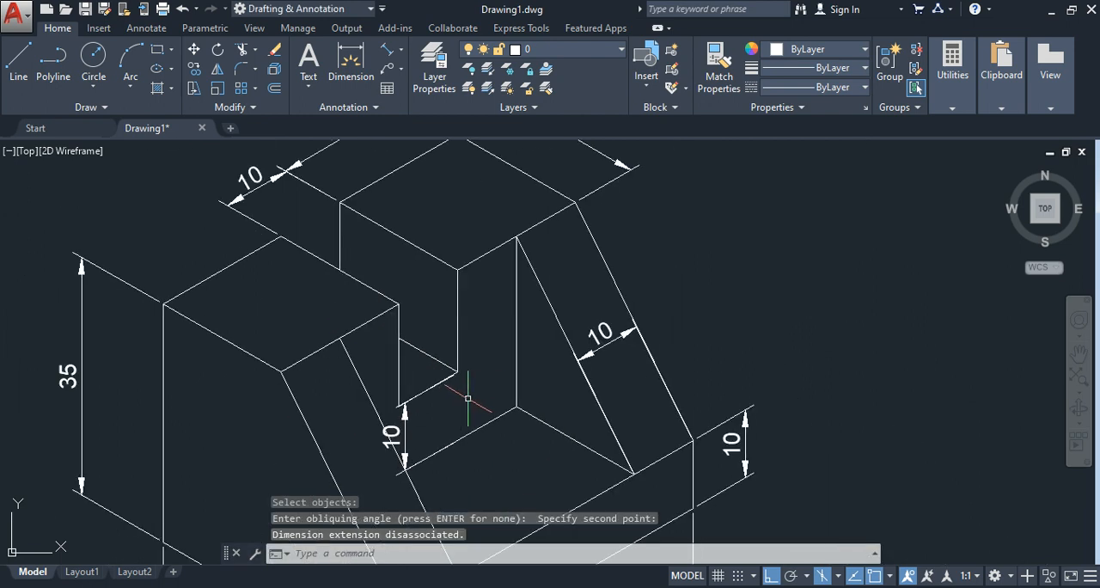
click(405, 432)
mouse_move(391, 435)
click(392, 436)
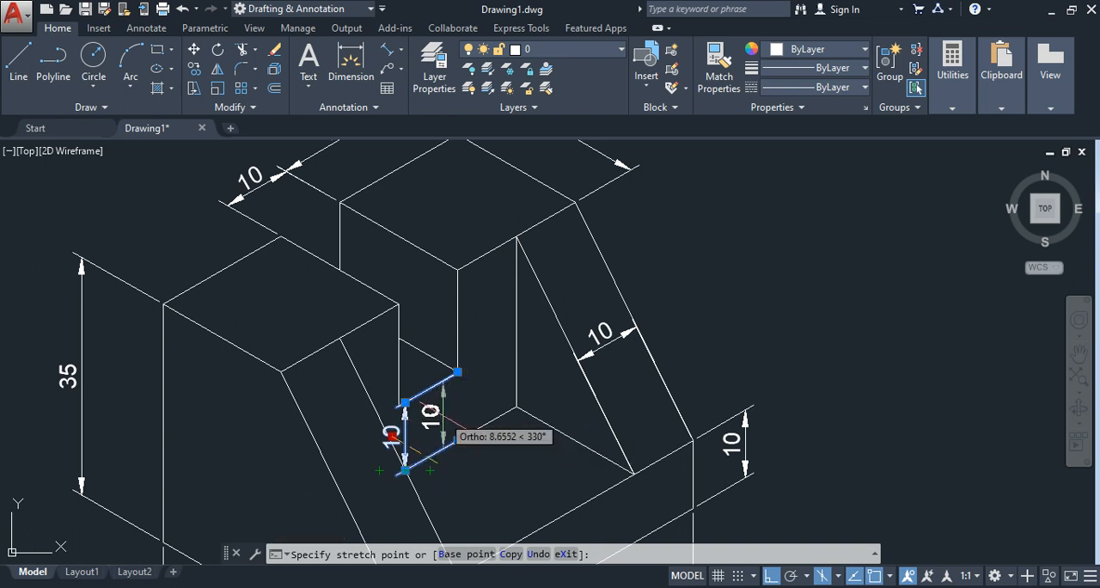
click(445, 421)
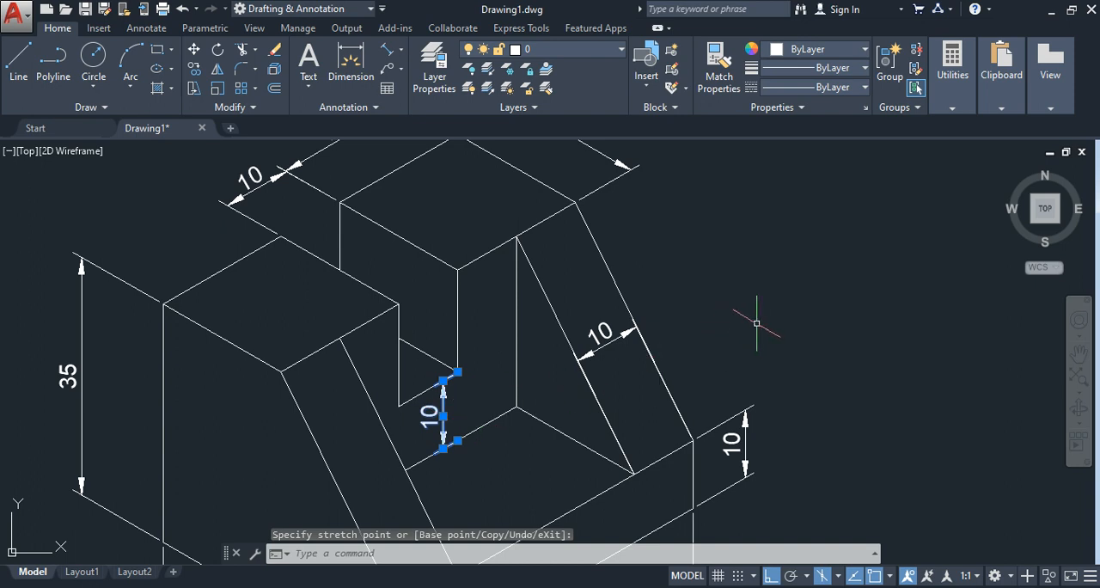
key(Escape)
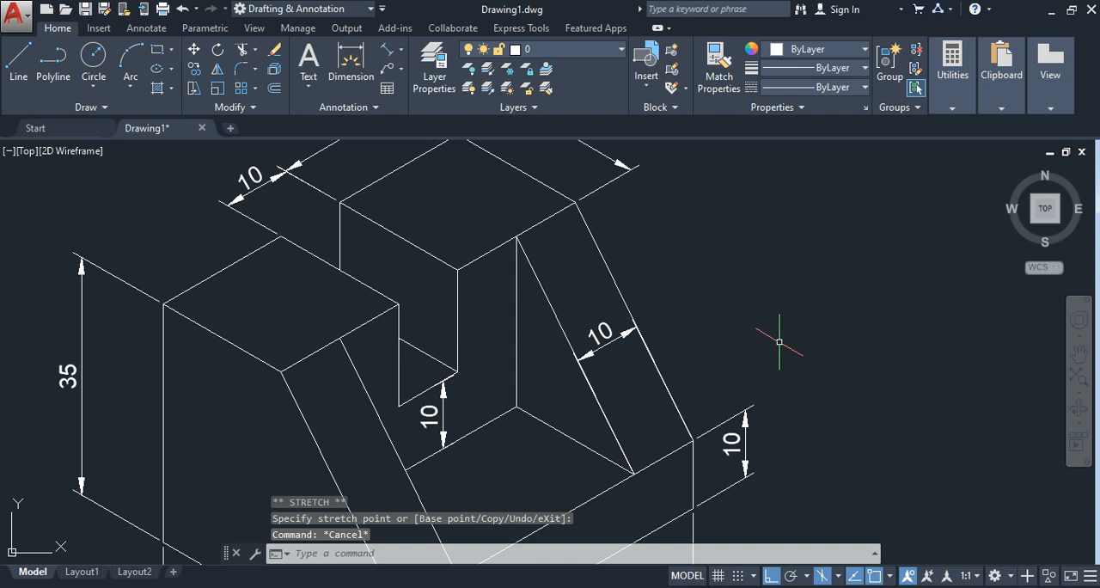
scroll(777, 341, down, 2)
scroll(816, 336, down, 2)
scroll(815, 337, up, 2)
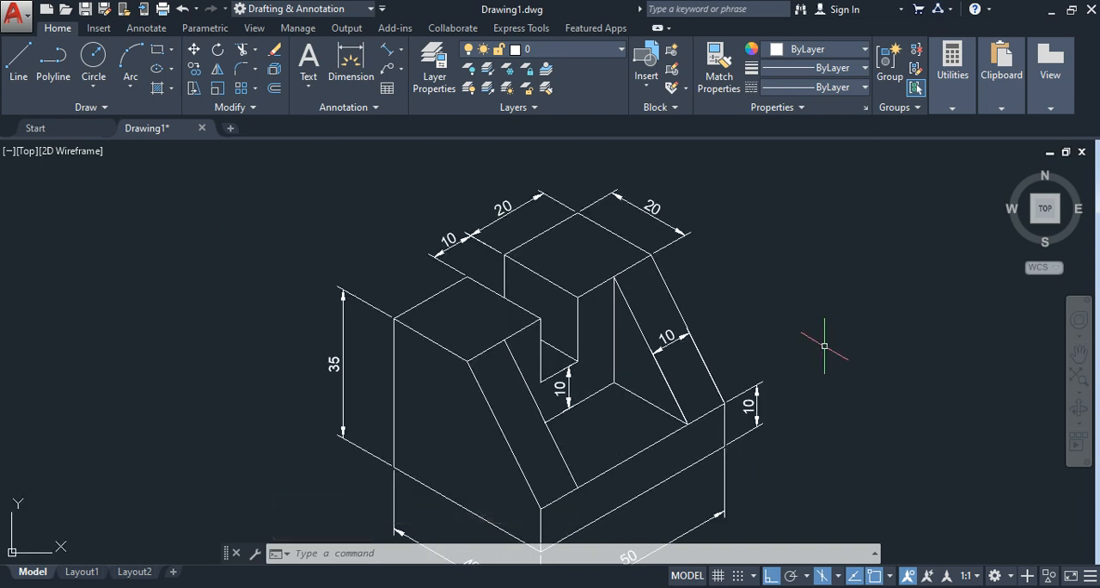
scroll(834, 447, down, 2)
middle_drag(834, 449, 712, 393)
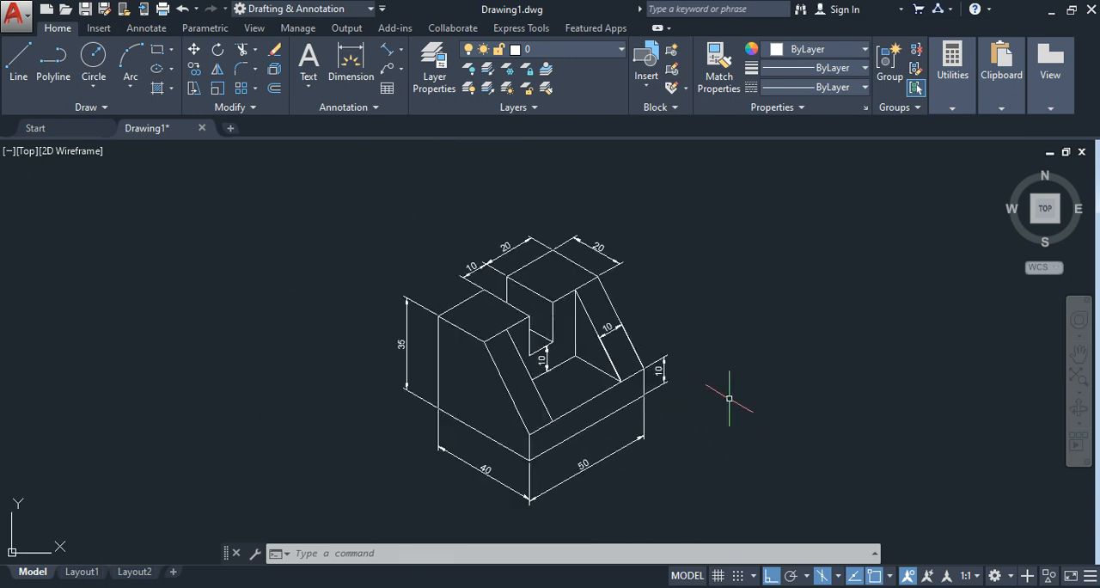
scroll(729, 397, up, 2)
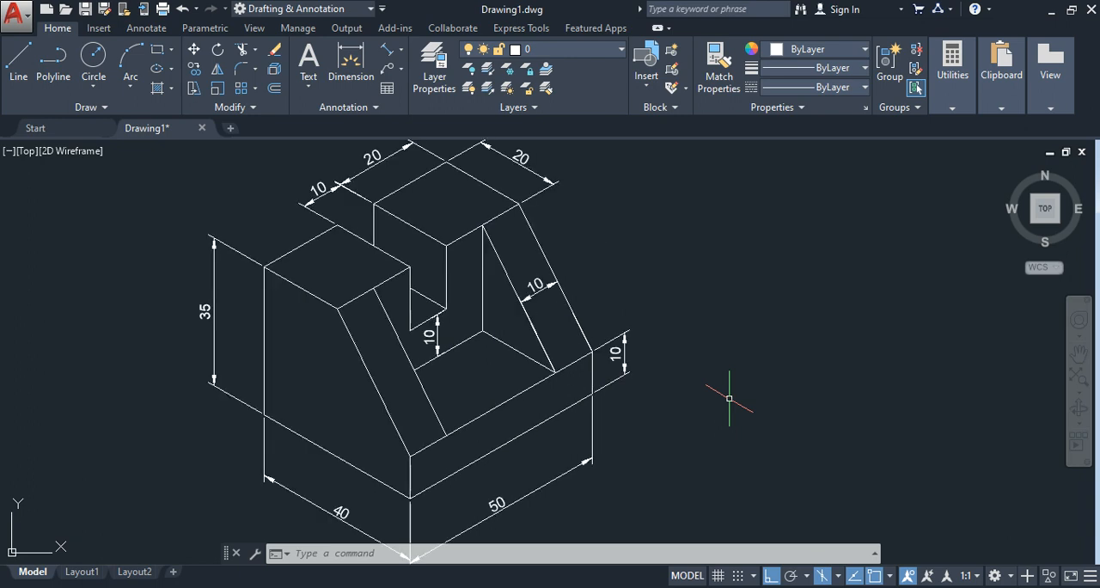